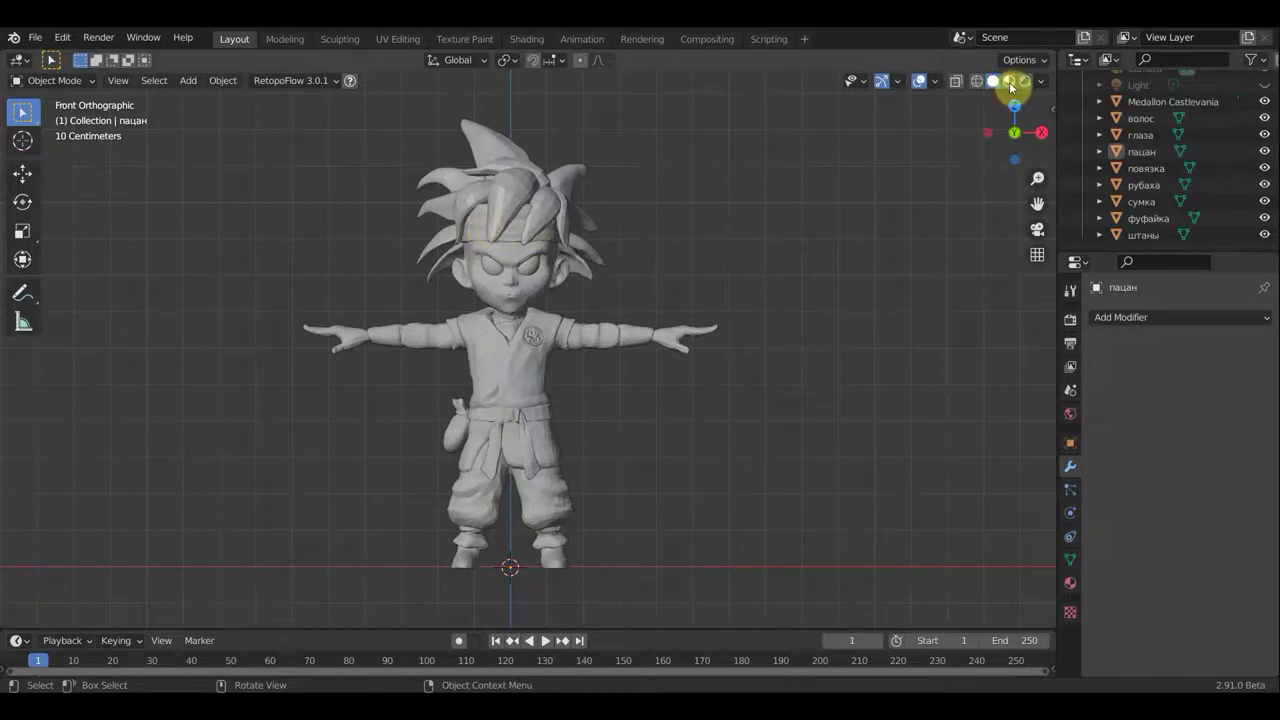
# Preview the boy in Material Preview, then switch to Wireframe with X-ray and zoom in
pyautogui.click(1009, 82)
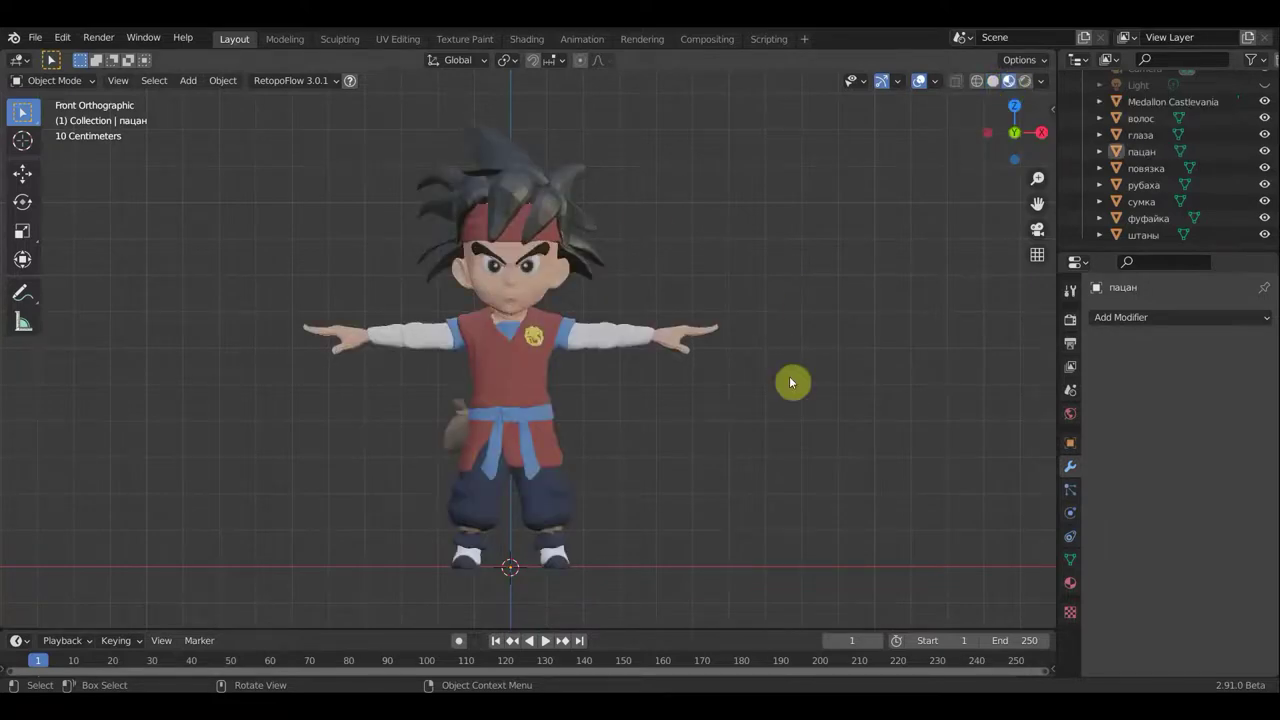
pyautogui.click(977, 81)
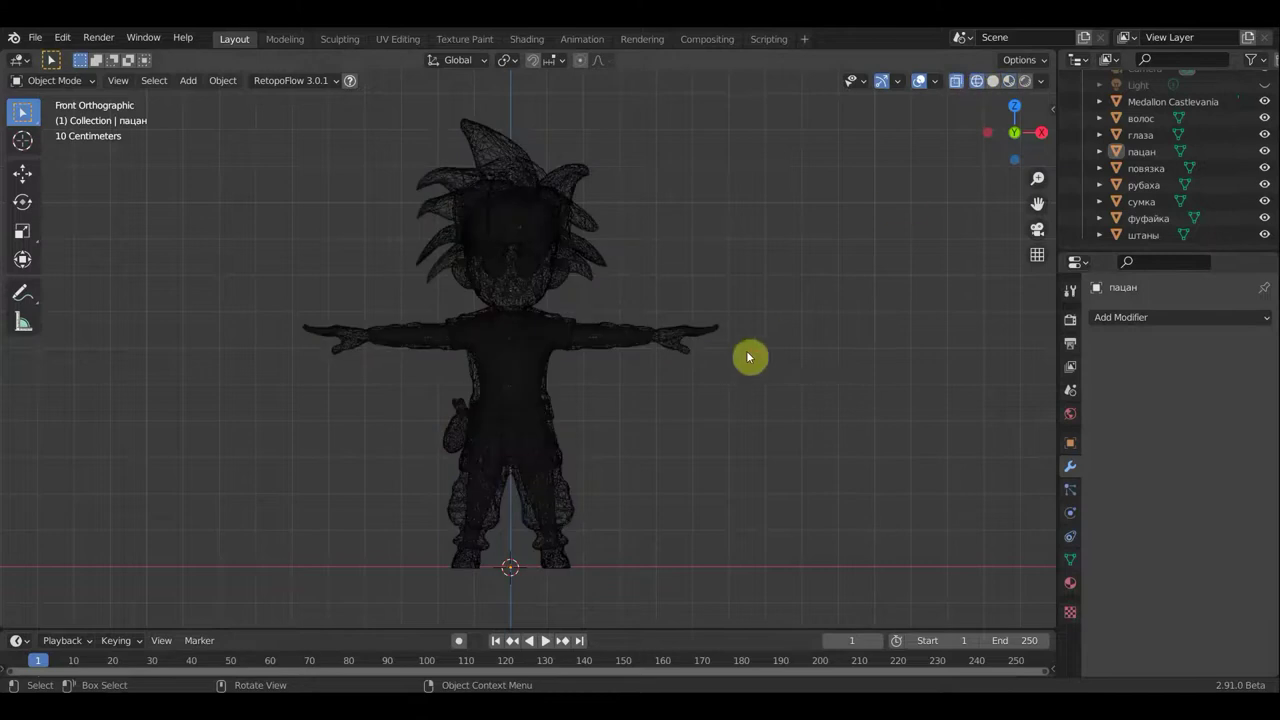
pyautogui.scroll(2, 700, 356)
pyautogui.scroll(1, 660, 370)
pyautogui.scroll(-5, 686, 391)
# Box-select every part of the character model
pyautogui.moveTo(720, 486); pyautogui.dragTo(347, 210)
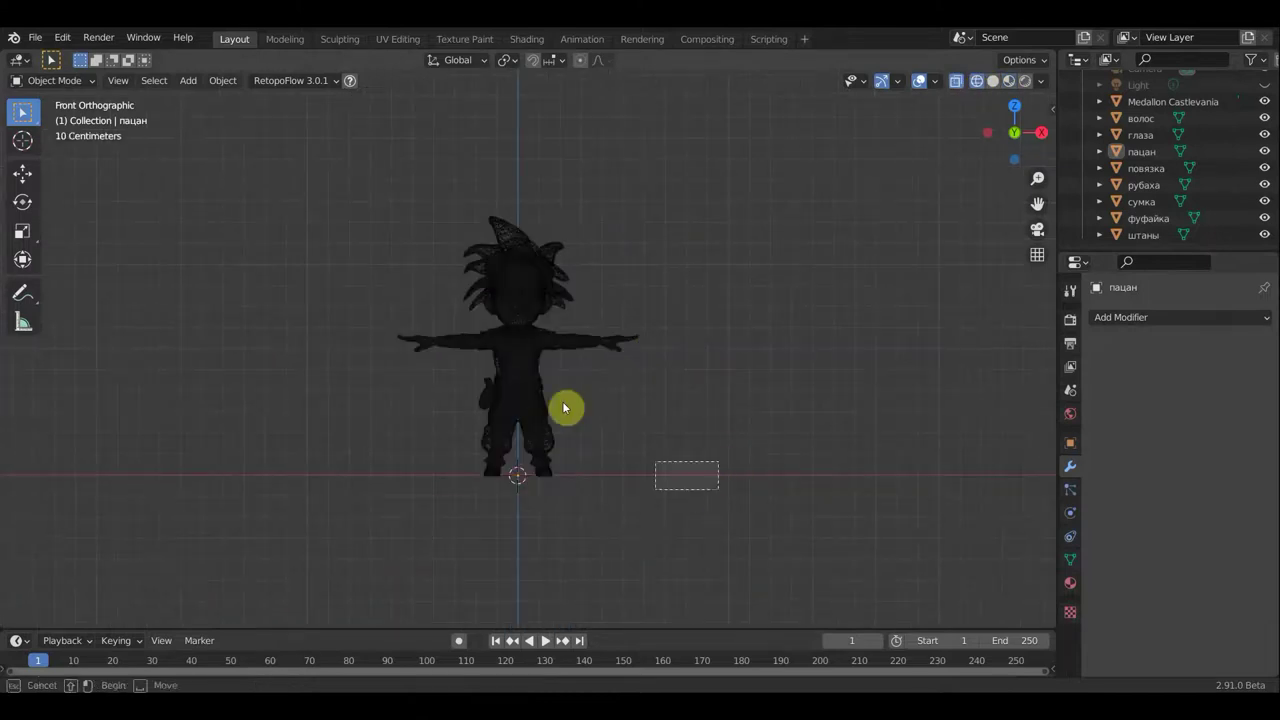
pyautogui.scroll(5, 555, 330)
pyautogui.scroll(2, 555, 330)
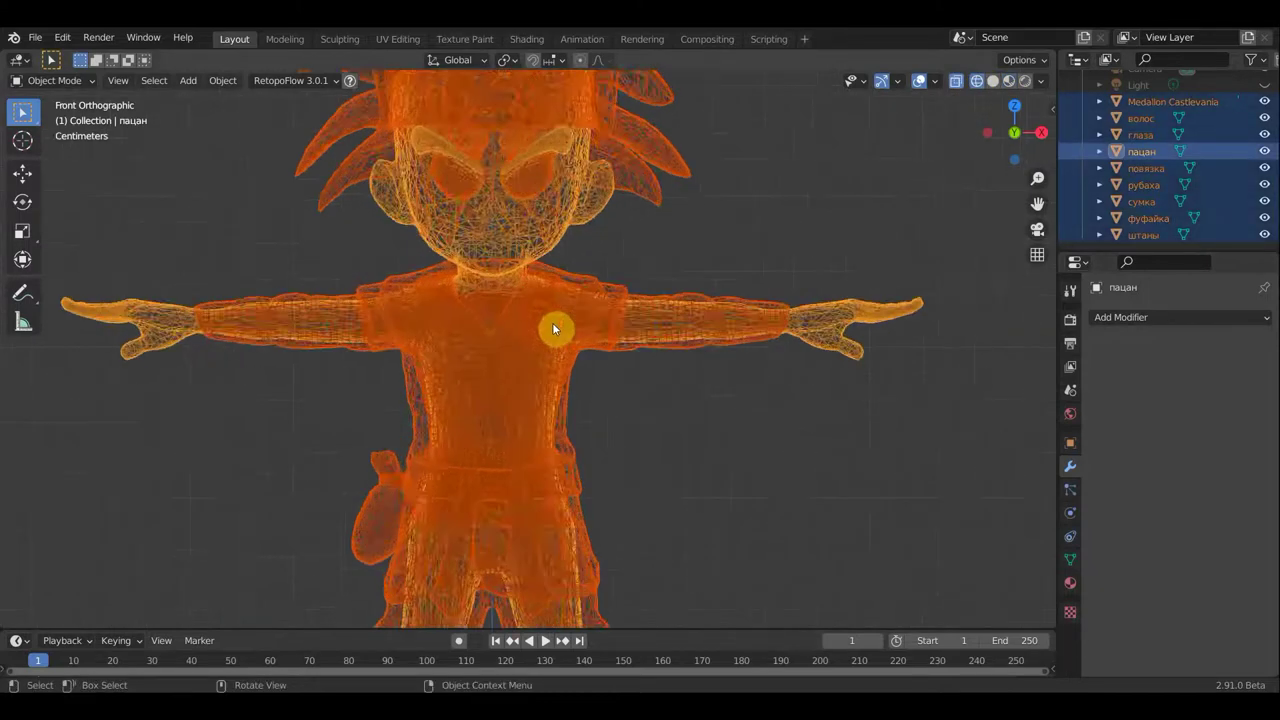
pyautogui.scroll(2, 555, 330)
pyautogui.scroll(1, 555, 330)
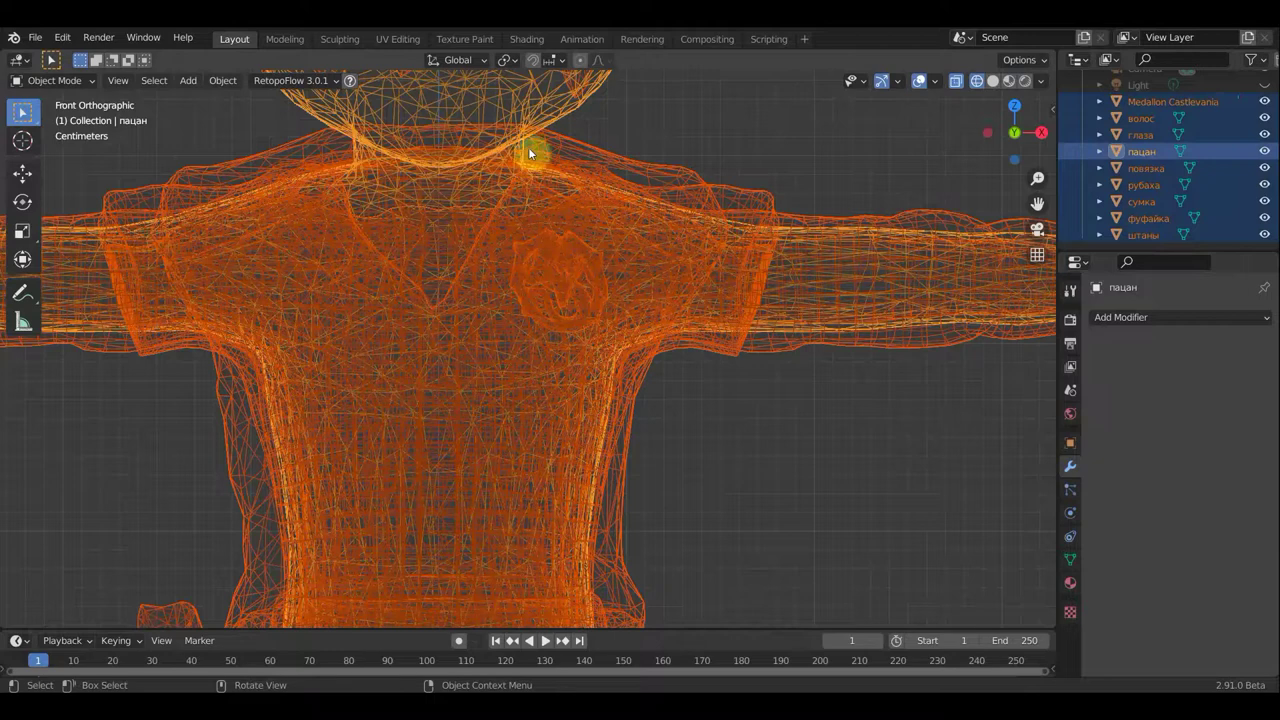
pyautogui.scroll(-2, 530, 150)
pyautogui.scroll(-2, 543, 177)
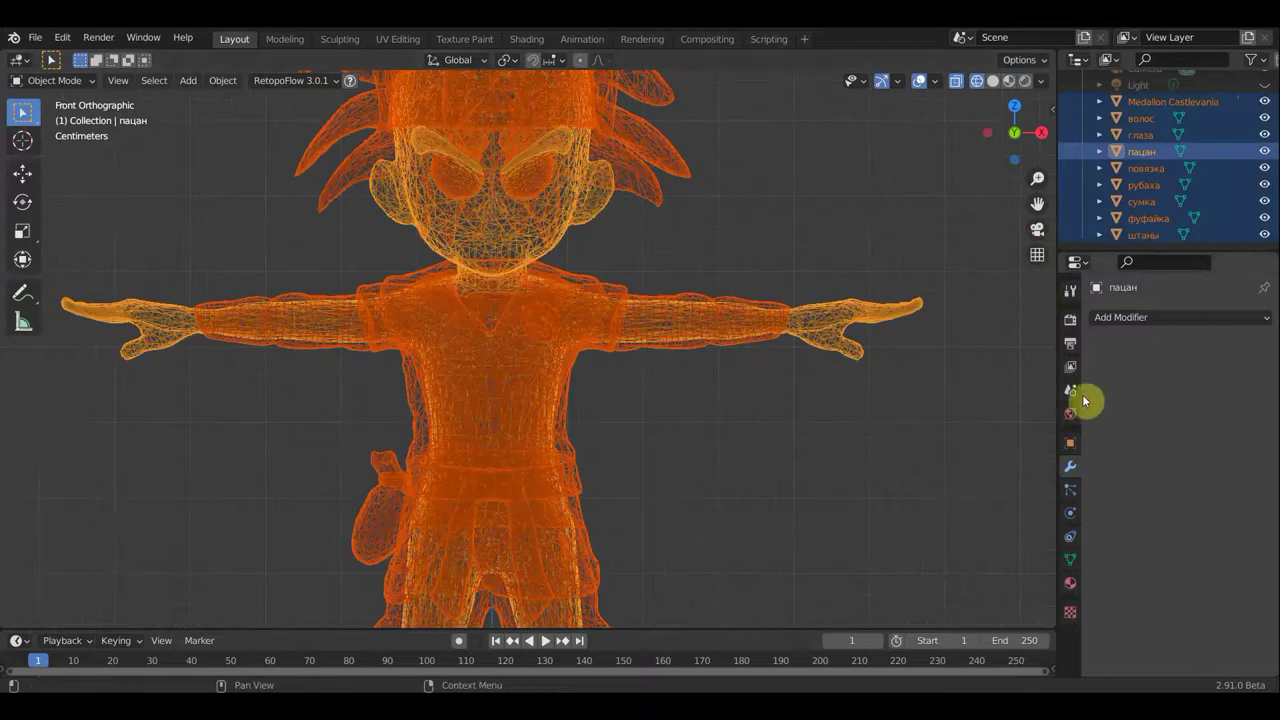
# Add a Decimate modifier with Ratio about 0.06 to the body and apply it
pyautogui.click(1150, 322)
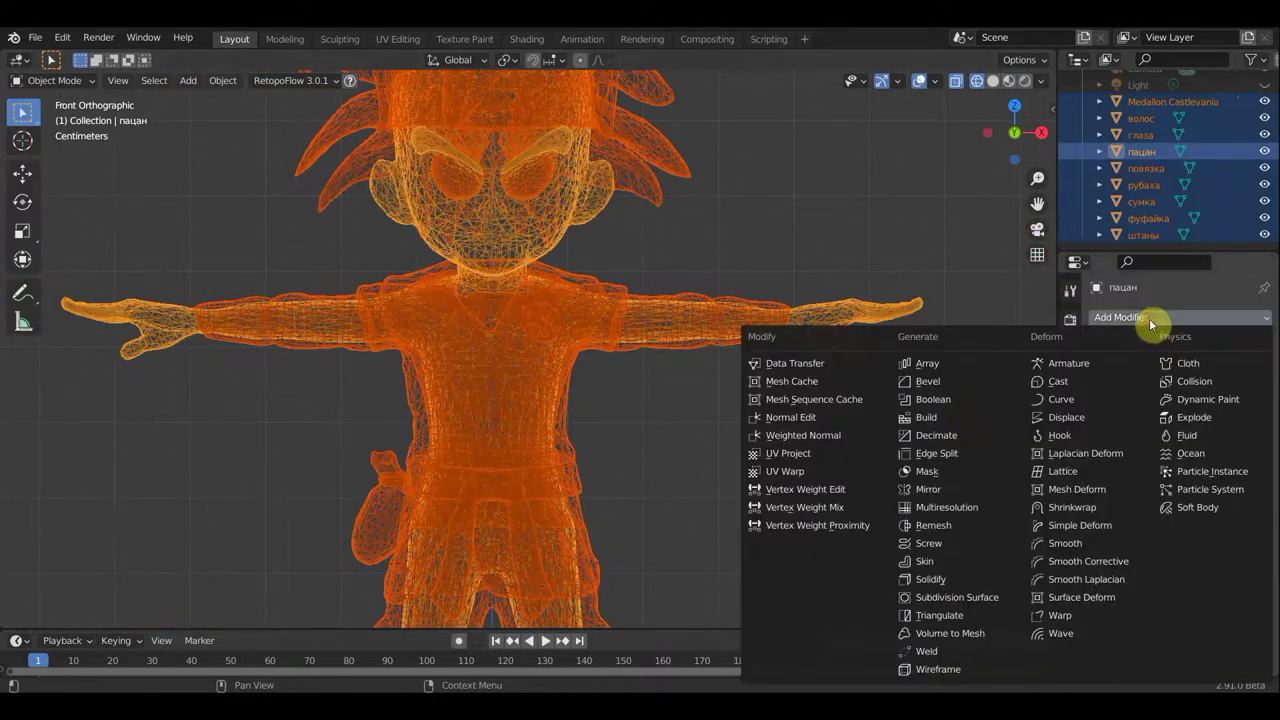
pyautogui.click(950, 438)
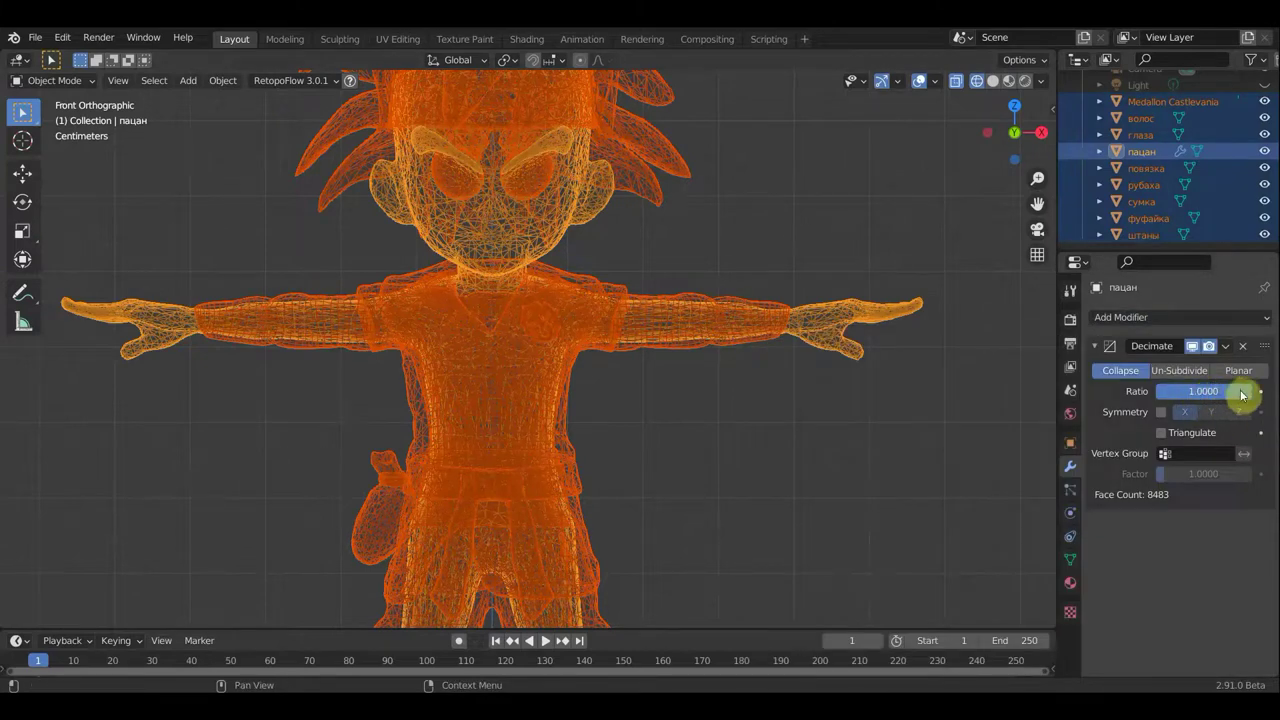
pyautogui.moveTo(1242, 394); pyautogui.dragTo(1188, 394)
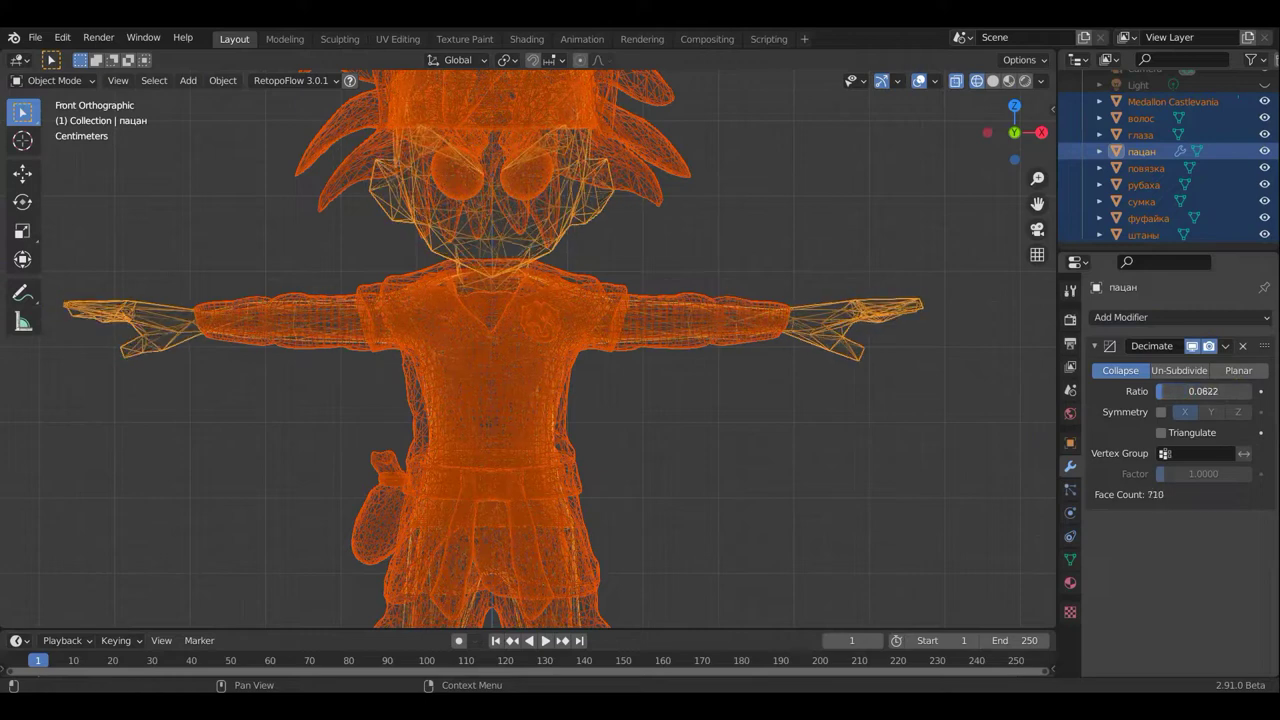
pyautogui.moveTo(1188, 394); pyautogui.dragTo(1166, 395)
pyautogui.click(1225, 346)
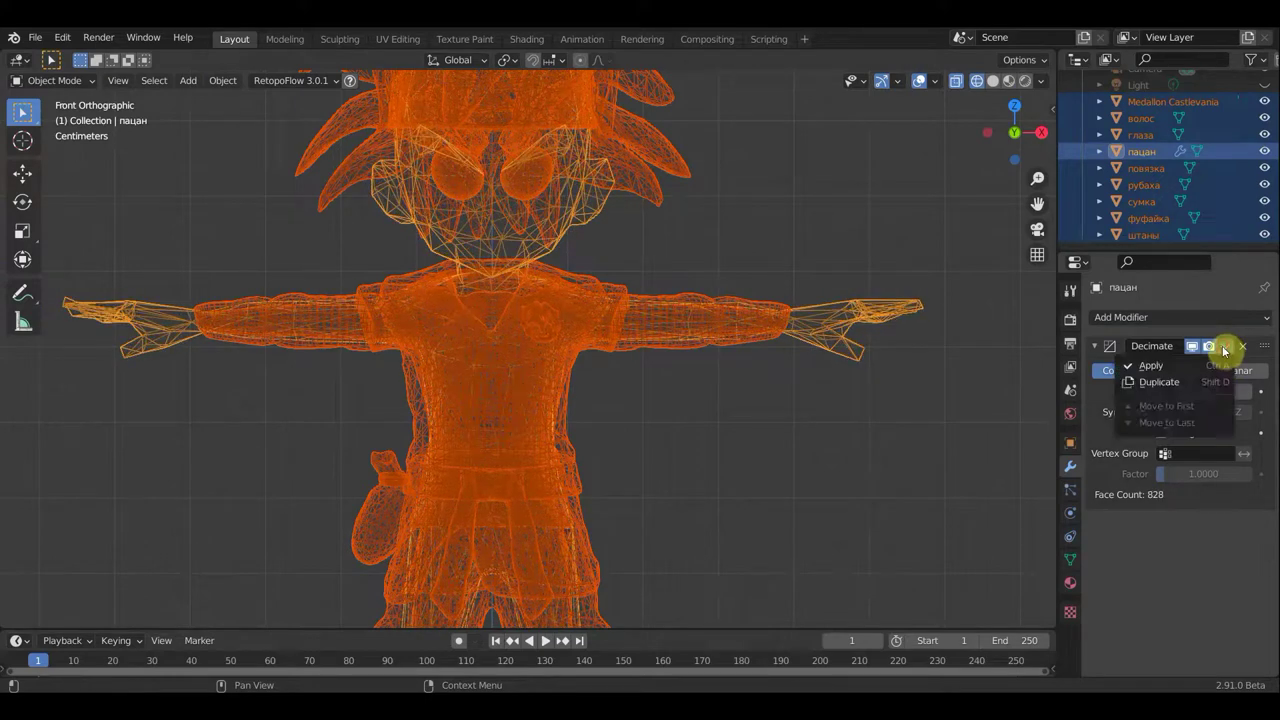
pyautogui.click(1176, 367)
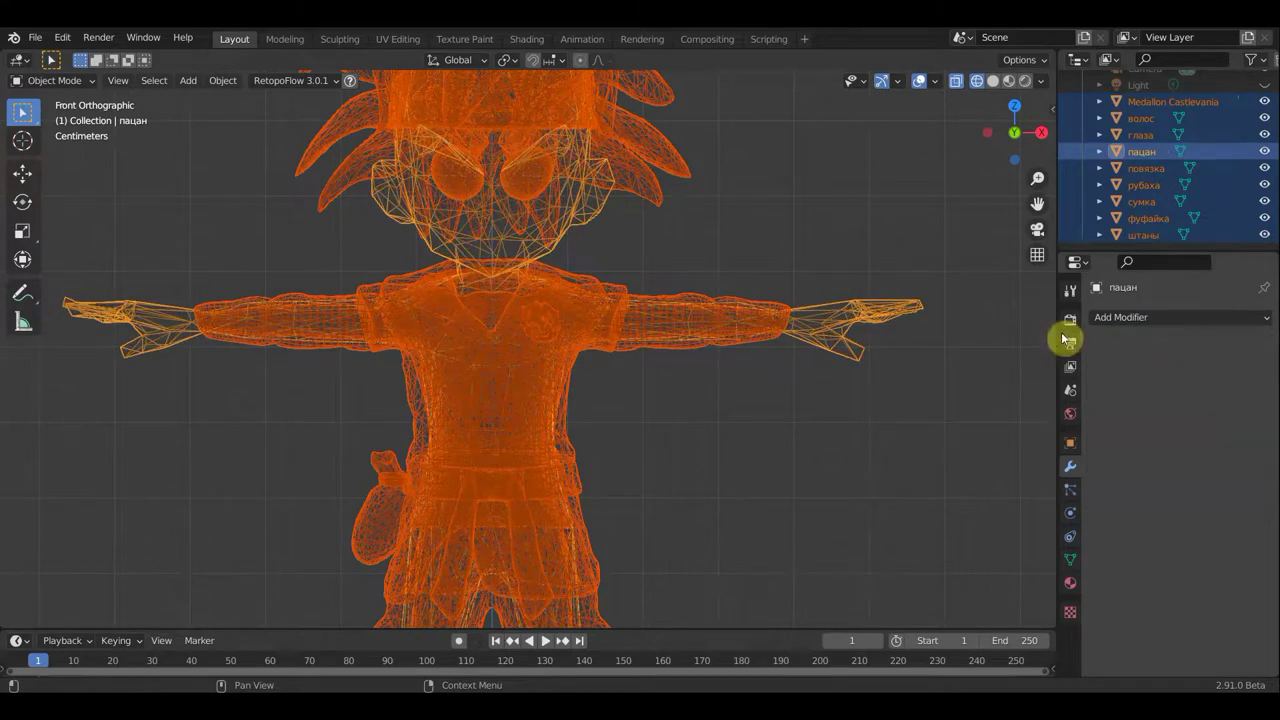
# Show the low-poly boy textured in Material Preview and orbit to inspect him
pyautogui.click(1008, 81)
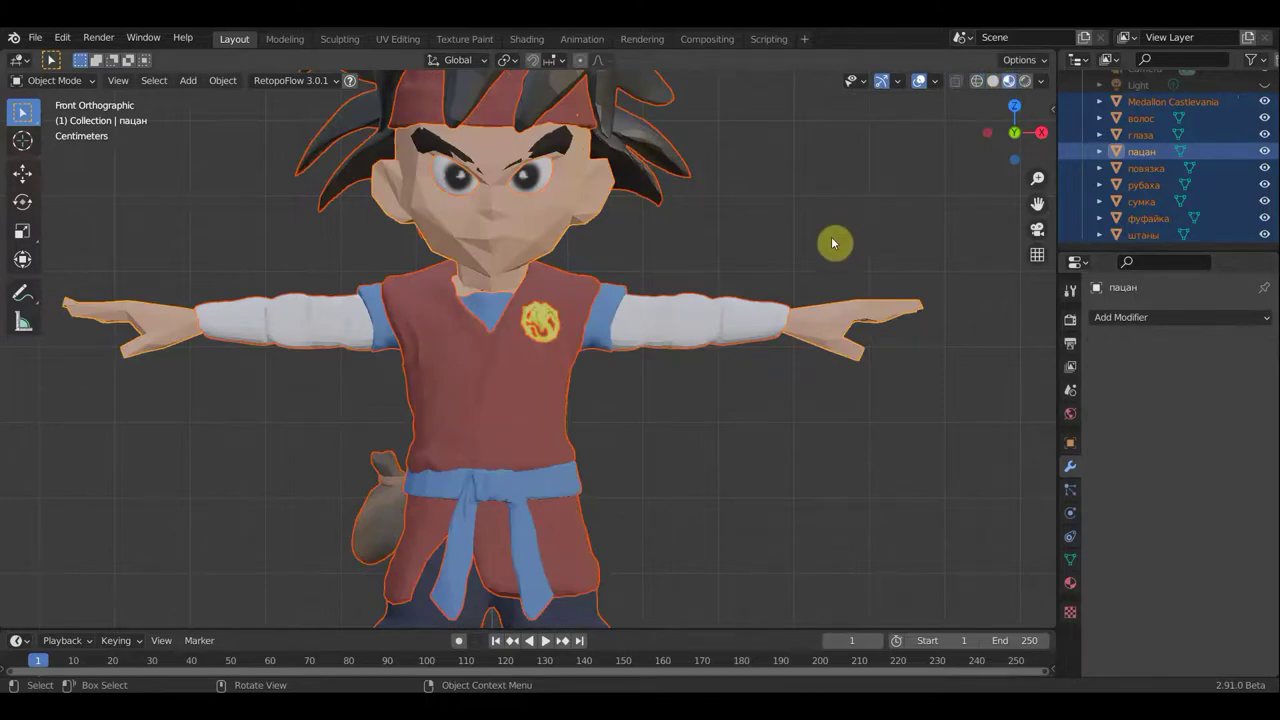
pyautogui.moveTo(818, 245)
pyautogui.keyDown('ctrl'); pyautogui.mouseDown(button='right')
pyautogui.moveTo(868, 253)
pyautogui.moveTo(817, 254)
pyautogui.mouseUp(button='right'); pyautogui.keyUp('ctrl')
pyautogui.moveTo(817, 254)
pyautogui.mouseDown(button='middle')
pyautogui.moveTo(926, 271)
pyautogui.moveTo(816, 282)
pyautogui.mouseUp(button='middle')
pyautogui.moveTo(893, 290)
pyautogui.mouseDown(button='middle')
pyautogui.moveTo(751, 311)
pyautogui.moveTo(866, 354)
pyautogui.moveTo(877, 343)
pyautogui.moveTo(714, 333)
pyautogui.mouseUp(button='middle')
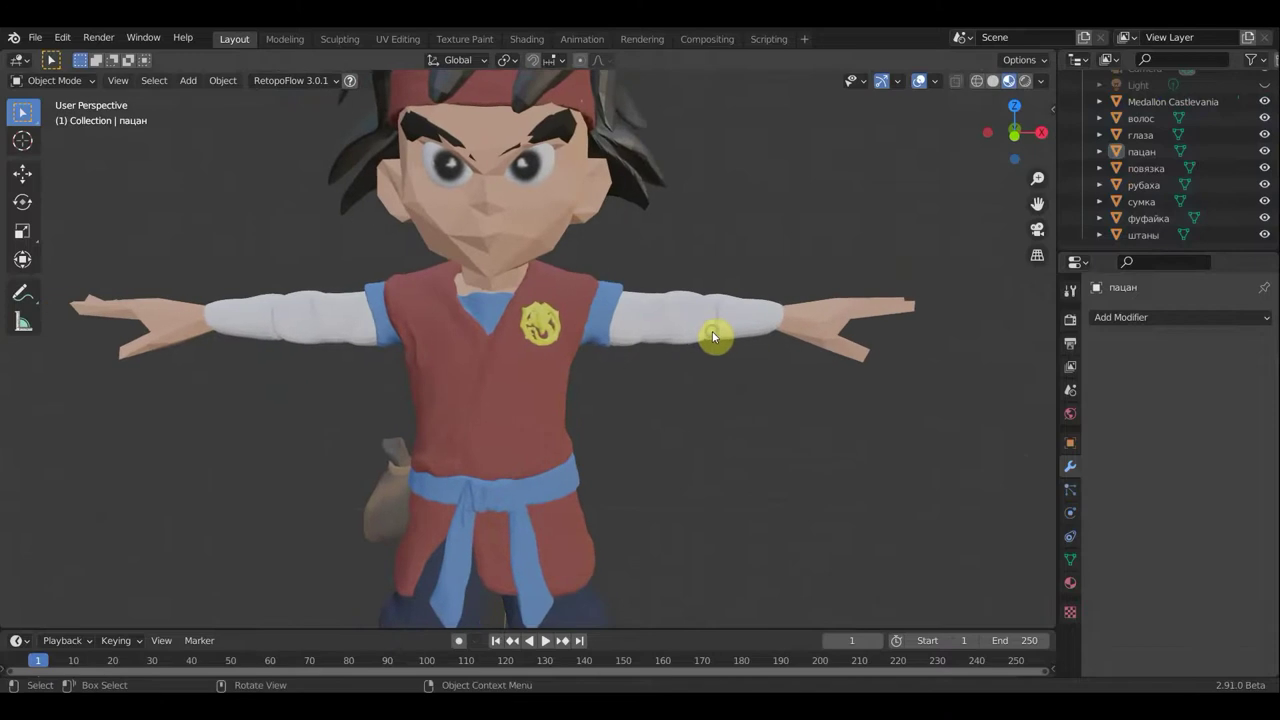
# Undo the applied decimation and return to the numpad 1 front view
pyautogui.press('a')
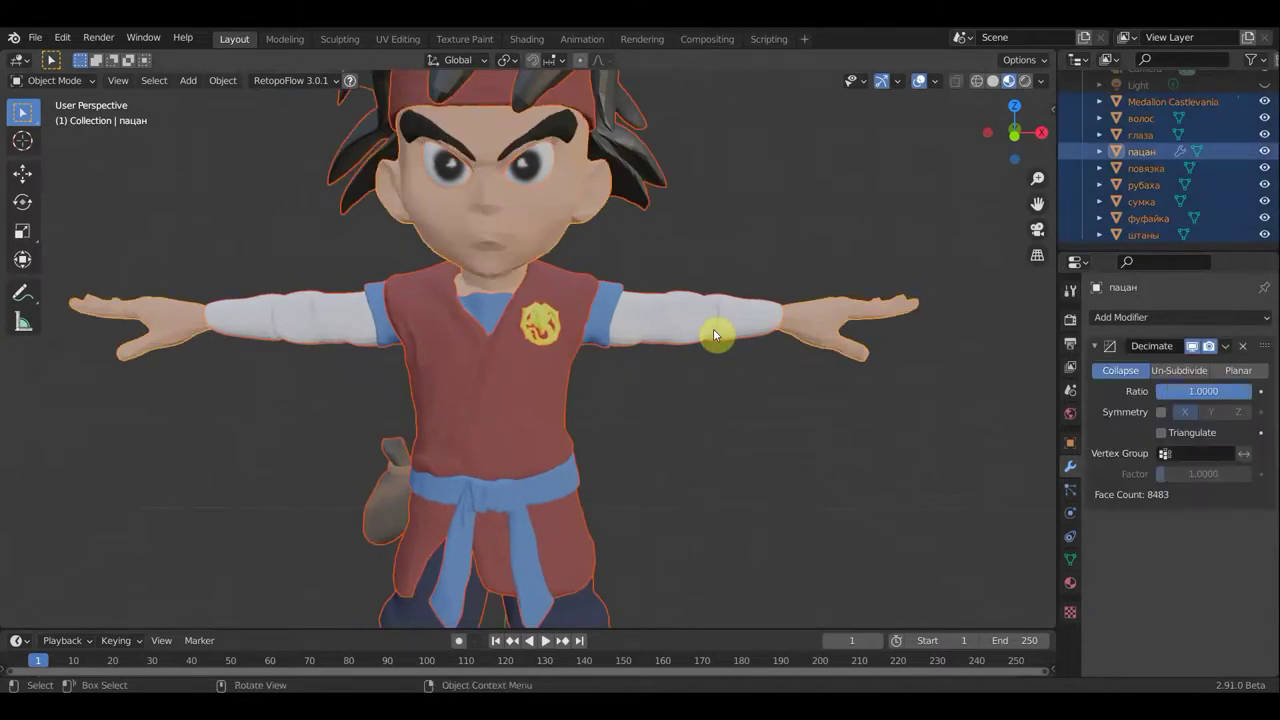
pyautogui.scroll(-1, 740, 350)
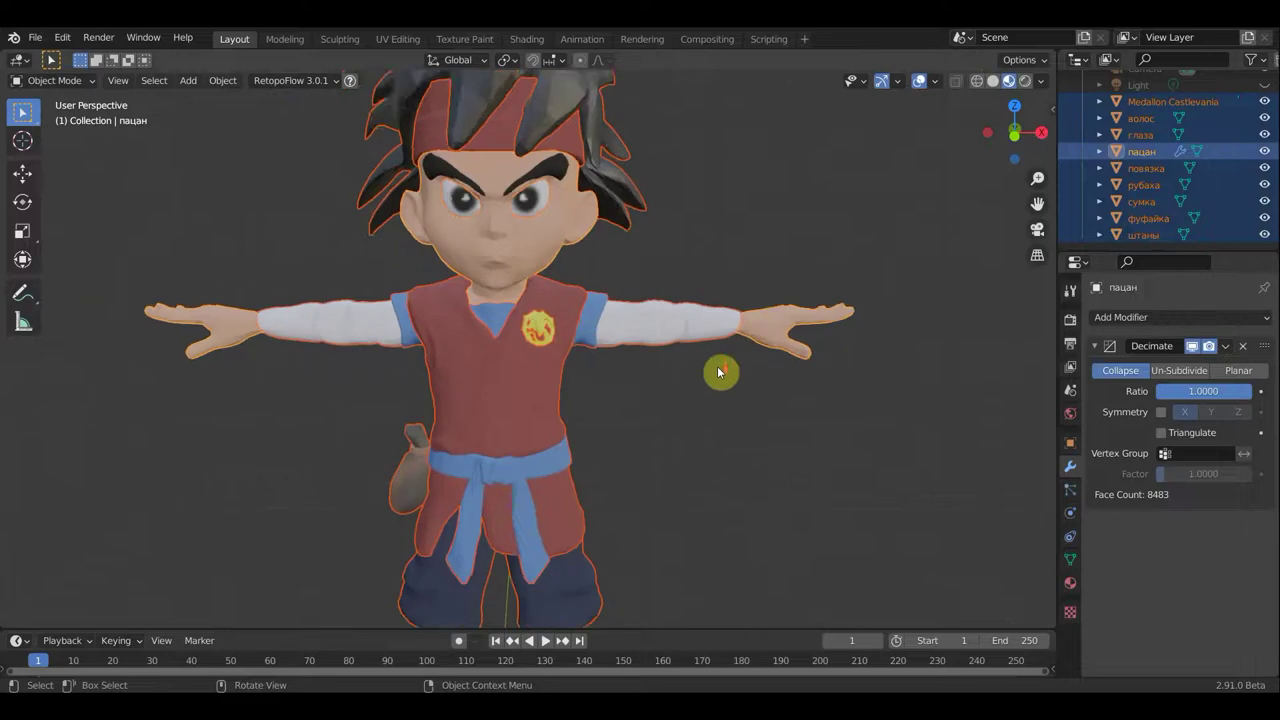
pyautogui.scroll(-1, 725, 360)
pyautogui.scroll(-1, 551, 394)
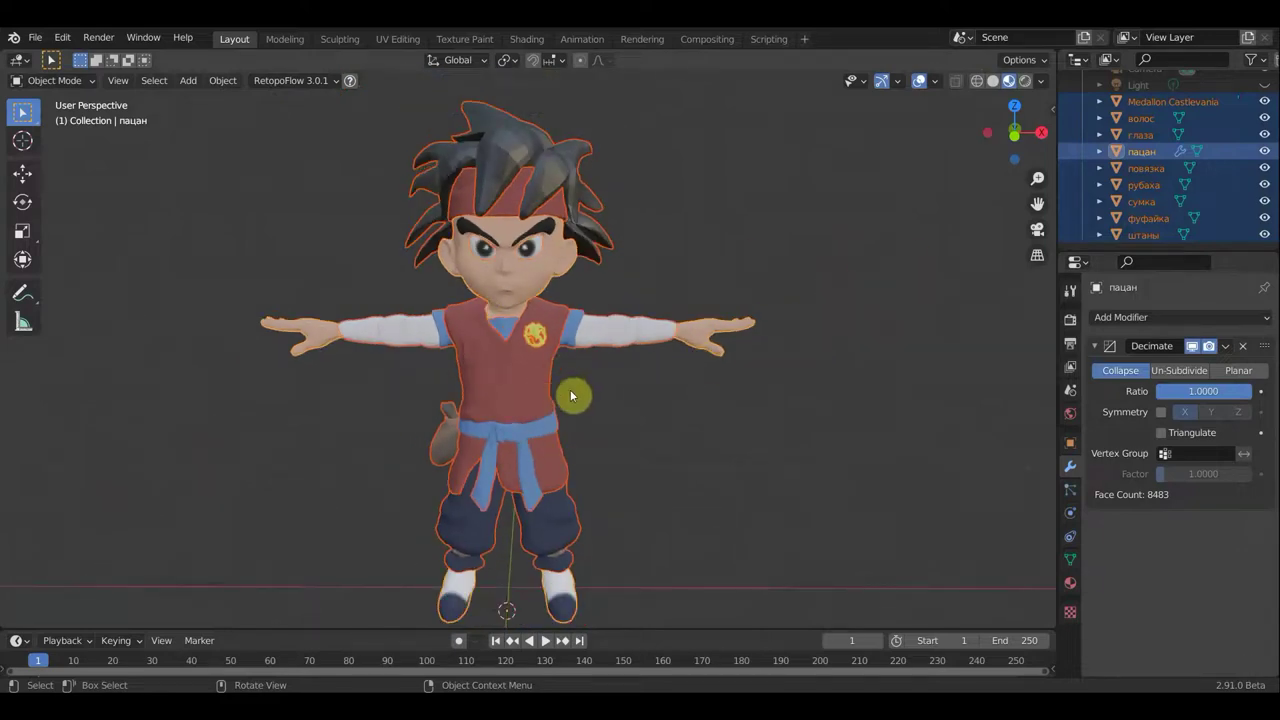
pyautogui.press('KP_1')
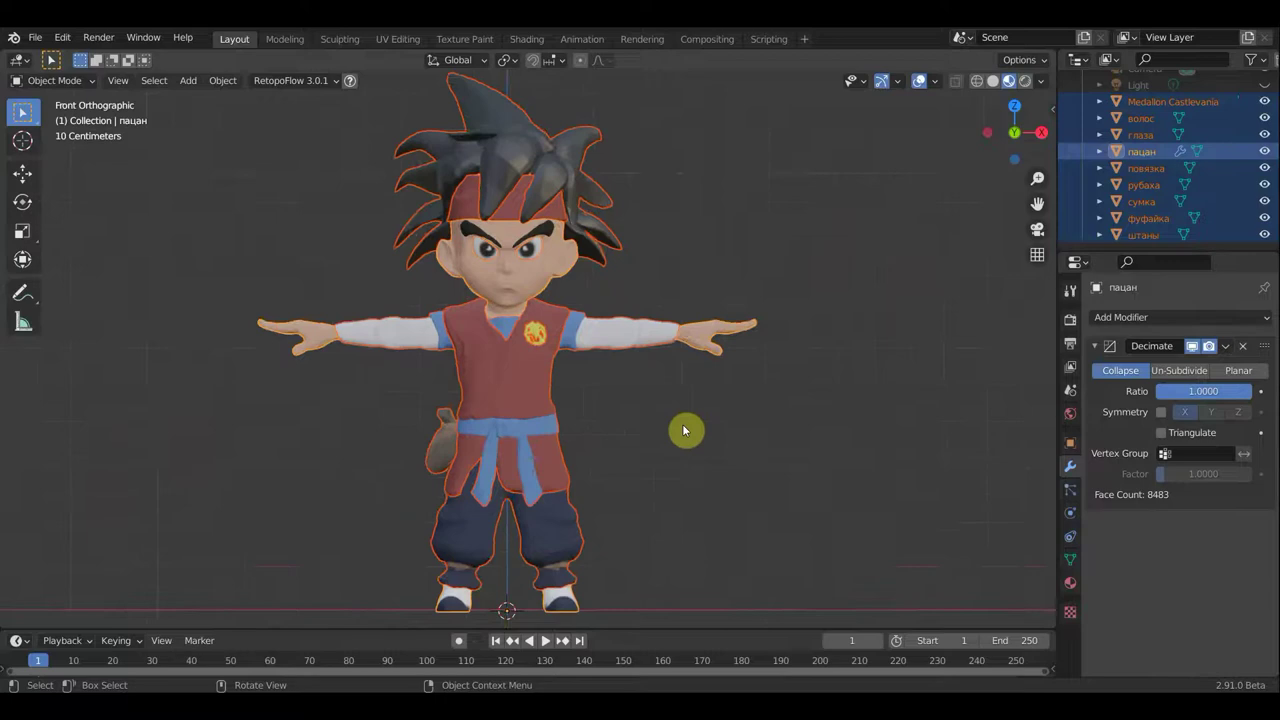
pyautogui.scroll(1, 685, 430)
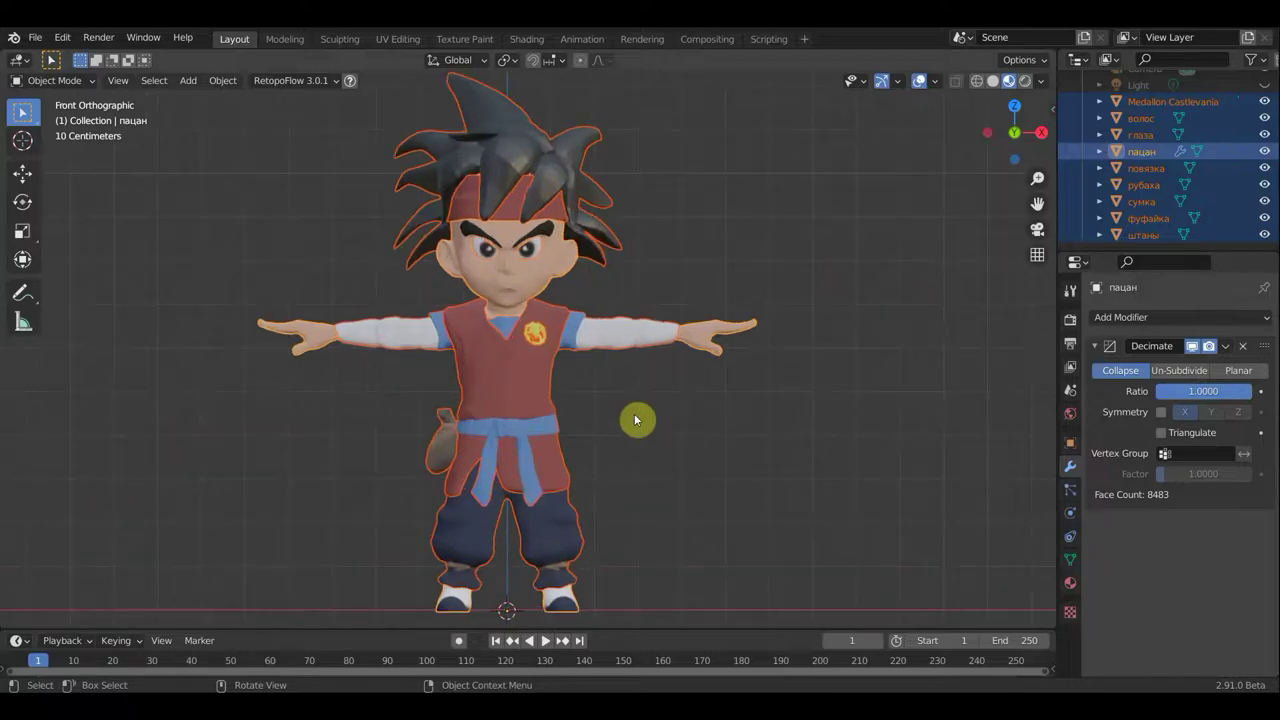
# Select the jacket, shirt, eyes, headband, hair, body and trousers, leaving out the bag
pyautogui.click(527, 402)
pyautogui.keyDown('shift'); pyautogui.click(608, 343); pyautogui.keyUp('shift')
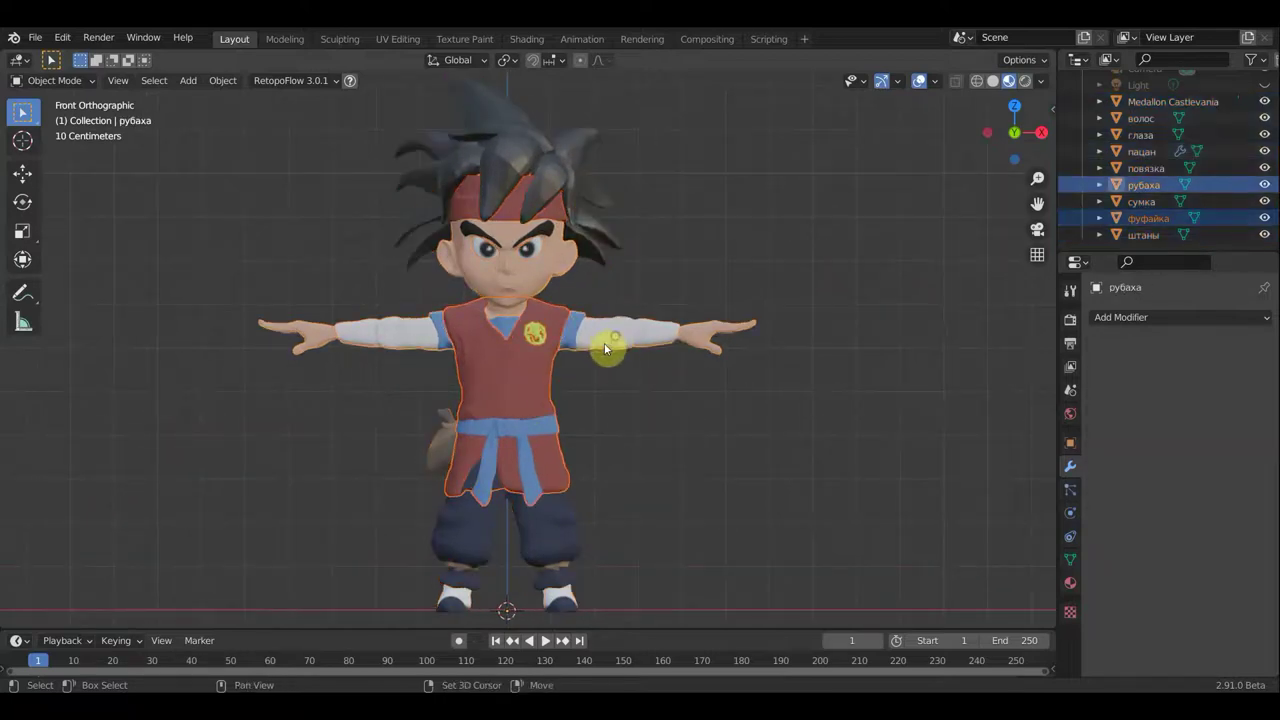
pyautogui.keyDown('shift'); pyautogui.click(572, 337); pyautogui.keyUp('shift')
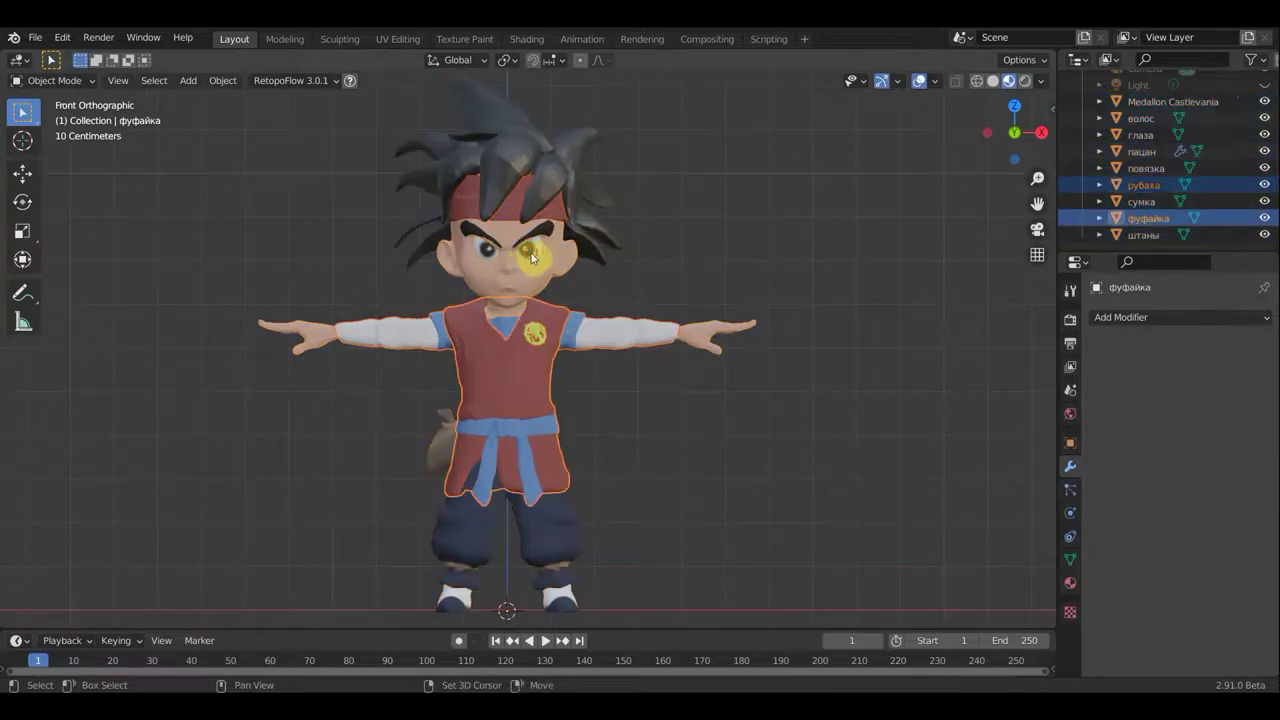
pyautogui.keyDown('shift'); pyautogui.click(531, 257); pyautogui.keyUp('shift')
pyautogui.keyDown('shift'); pyautogui.click(462, 205); pyautogui.keyUp('shift')
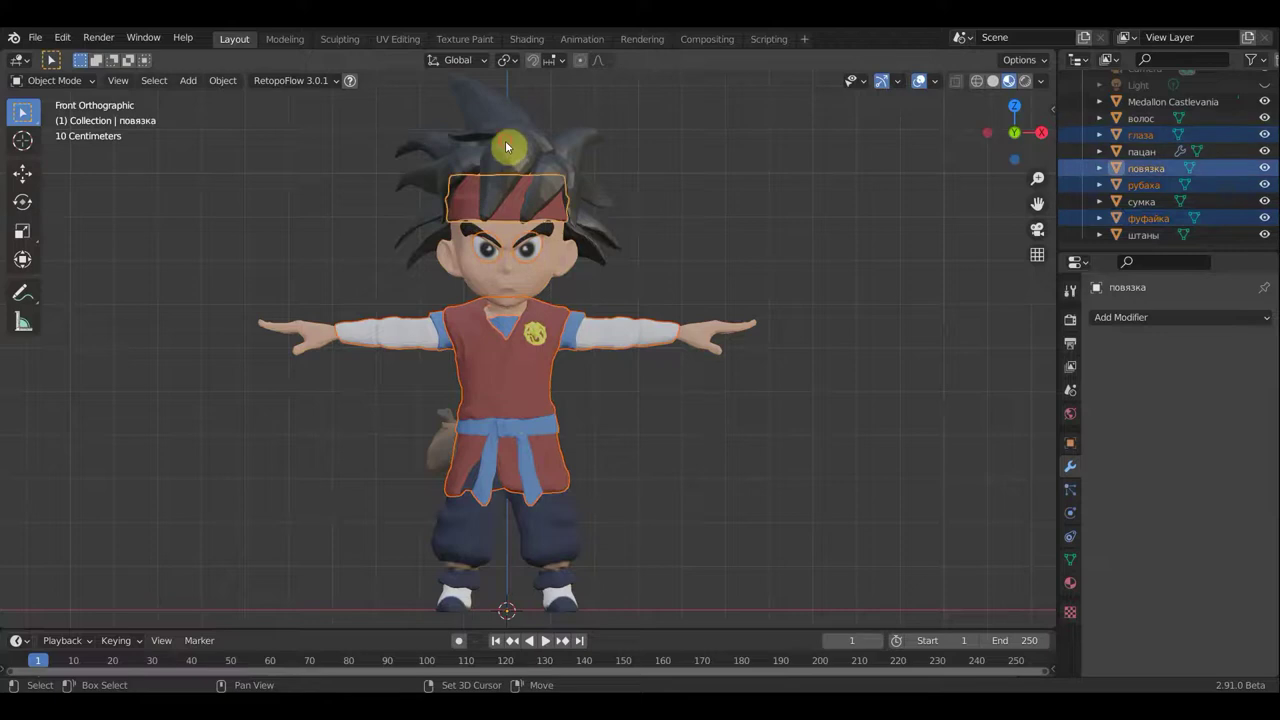
pyautogui.keyDown('shift'); pyautogui.click(505, 140); pyautogui.keyUp('shift')
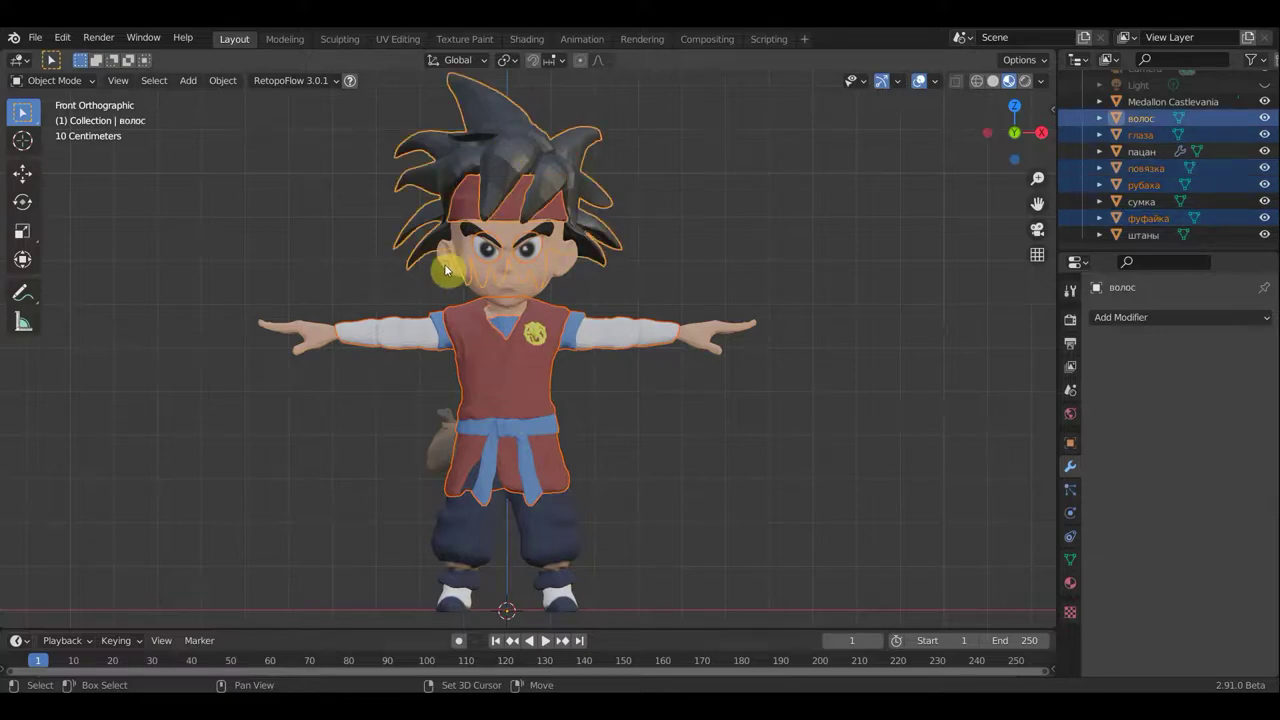
pyautogui.keyDown('shift'); pyautogui.click(431, 393); pyautogui.keyUp('shift')
pyautogui.keyDown('shift'); pyautogui.click(443, 540); pyautogui.keyUp('shift')
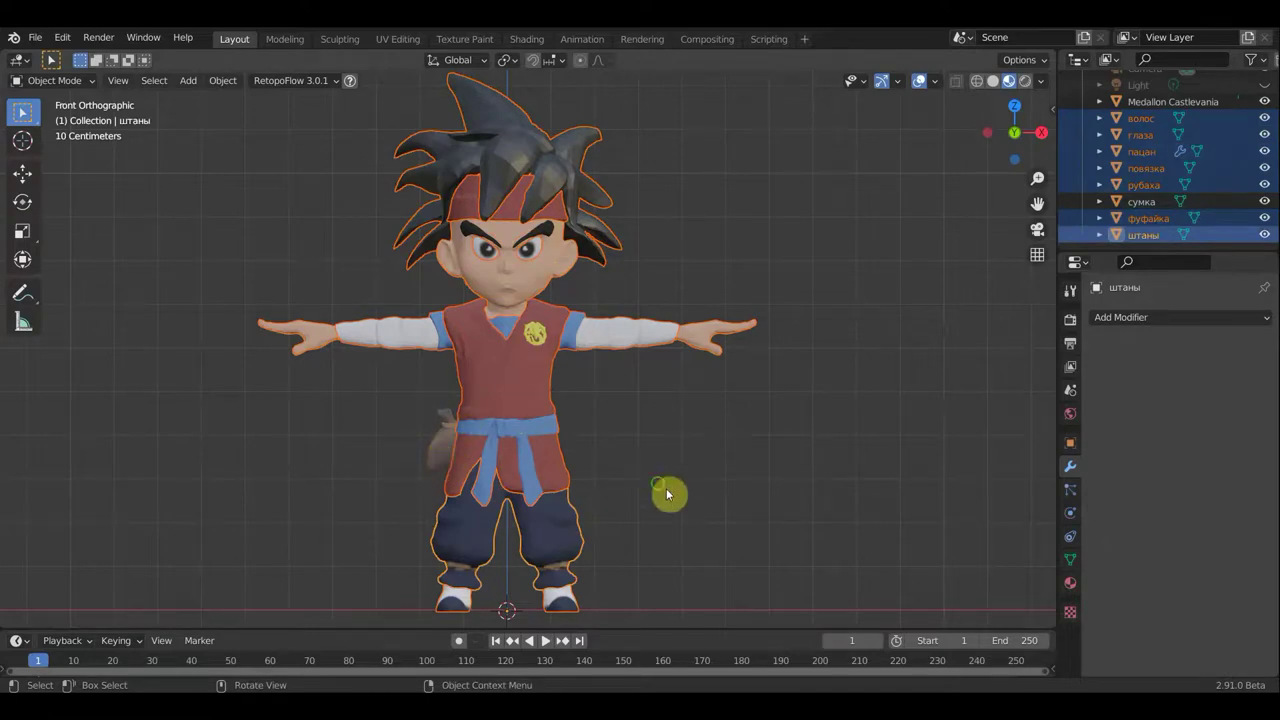
# Select only the сумка bag and move it to a first spot near the waist
pyautogui.moveTo(669, 494); pyautogui.dragTo(852, 558, button='middle')
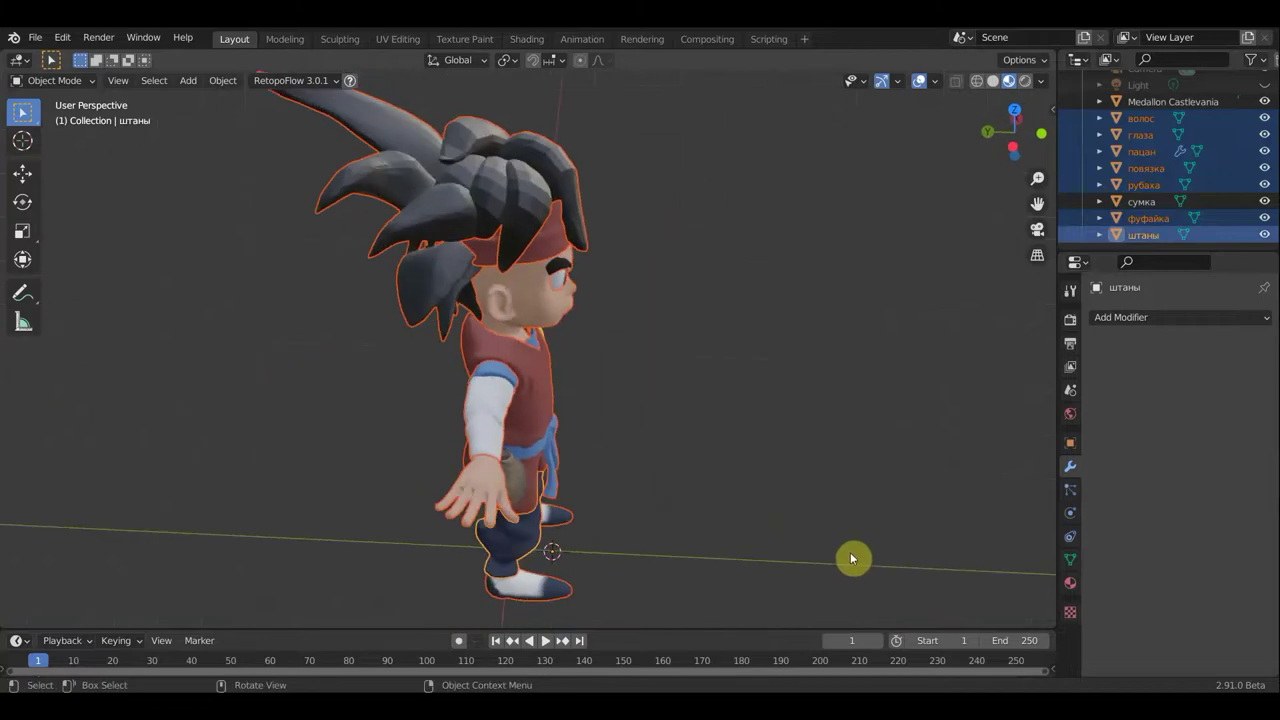
pyautogui.click(517, 486)
pyautogui.moveTo(614, 497); pyautogui.dragTo(737, 531, button='middle')
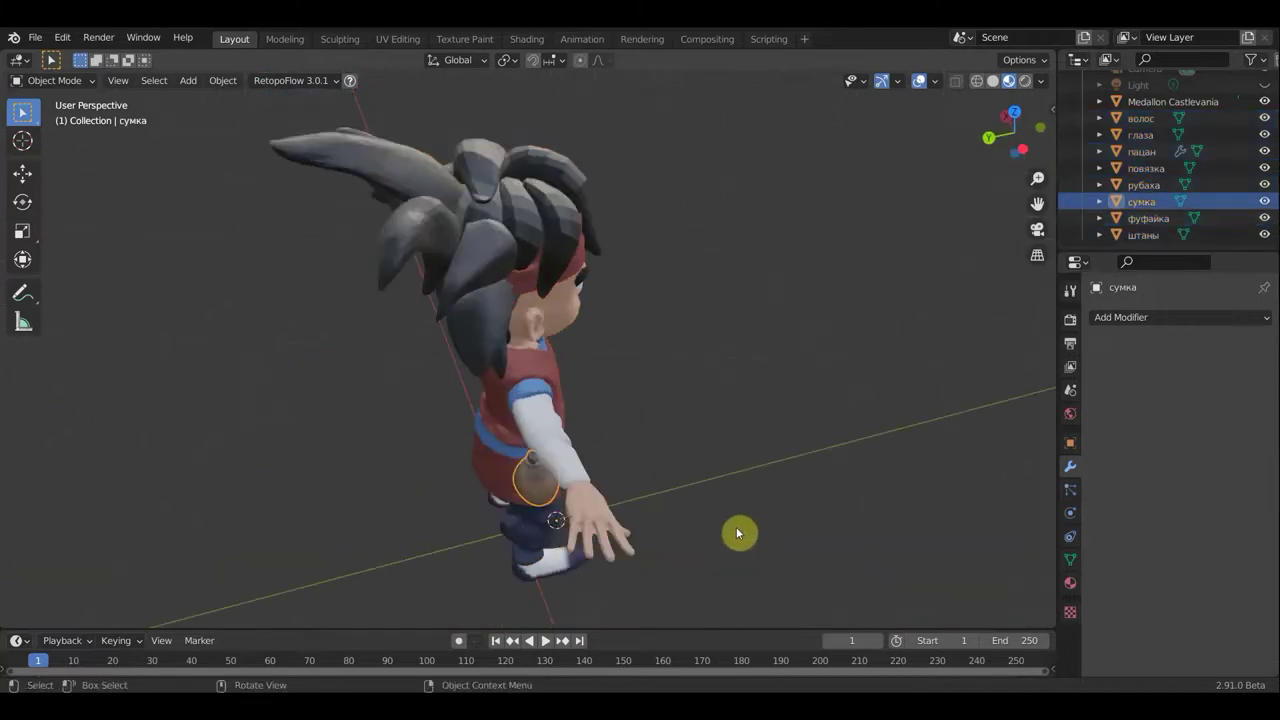
pyautogui.moveTo(843, 542)
pyautogui.mouseDown(button='middle')
pyautogui.moveTo(814, 537)
pyautogui.moveTo(830, 540)
pyautogui.mouseUp(button='middle')
pyautogui.press('g')
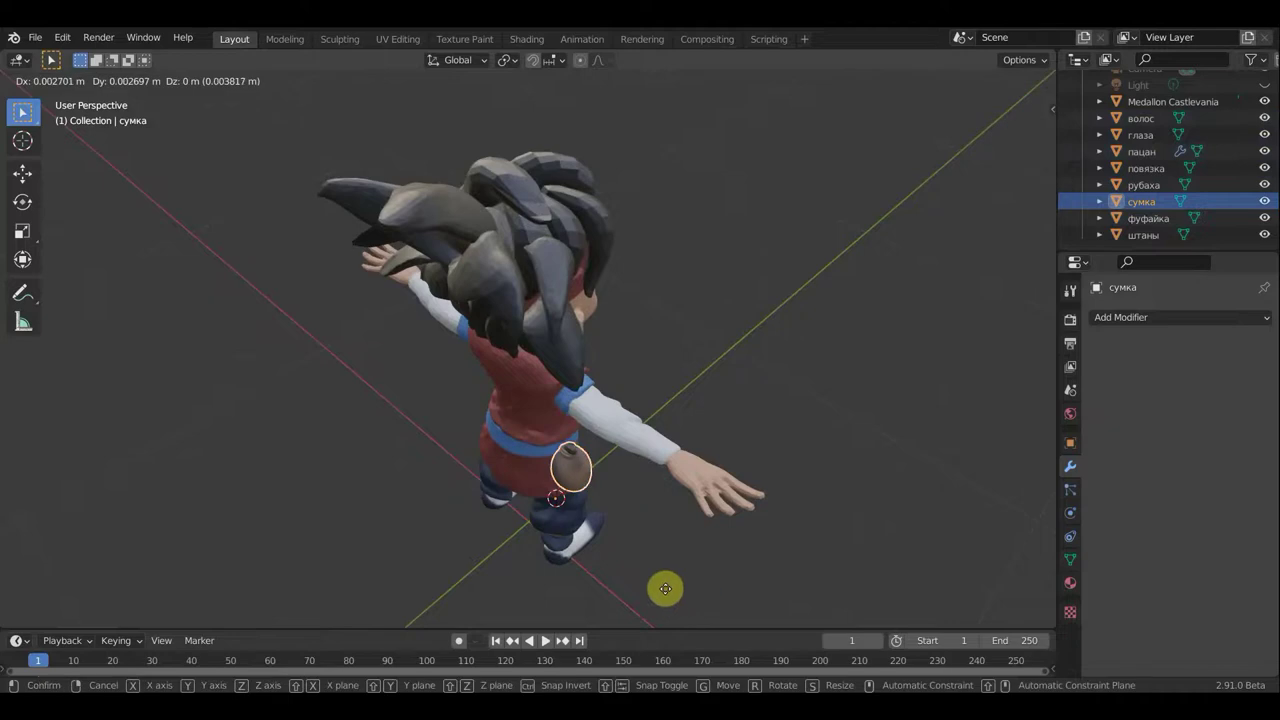
pyautogui.click(638, 585)
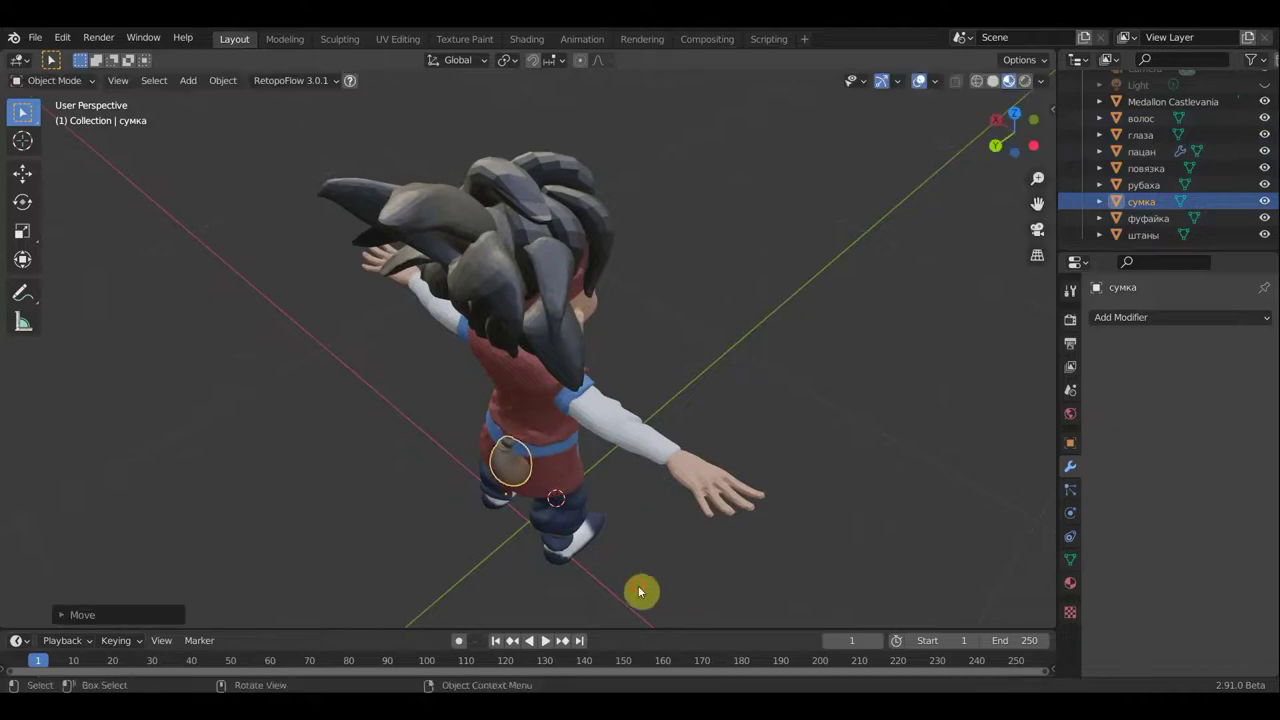
# From a side view, place the bag beside the belt, rotating and repositioning it
pyautogui.moveTo(605, 557)
pyautogui.mouseDown(button='middle')
pyautogui.moveTo(521, 498)
pyautogui.moveTo(486, 447)
pyautogui.moveTo(537, 466)
pyautogui.mouseUp(button='middle')
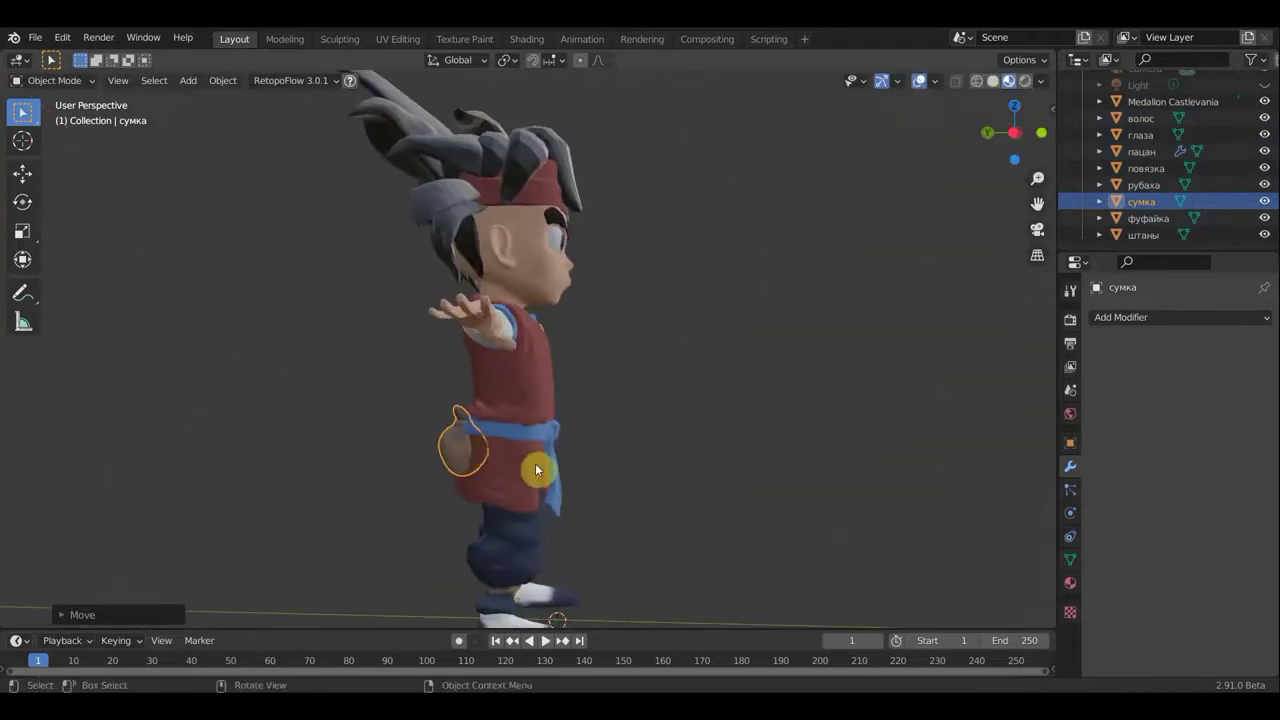
pyautogui.press('g')
pyautogui.click(533, 469)
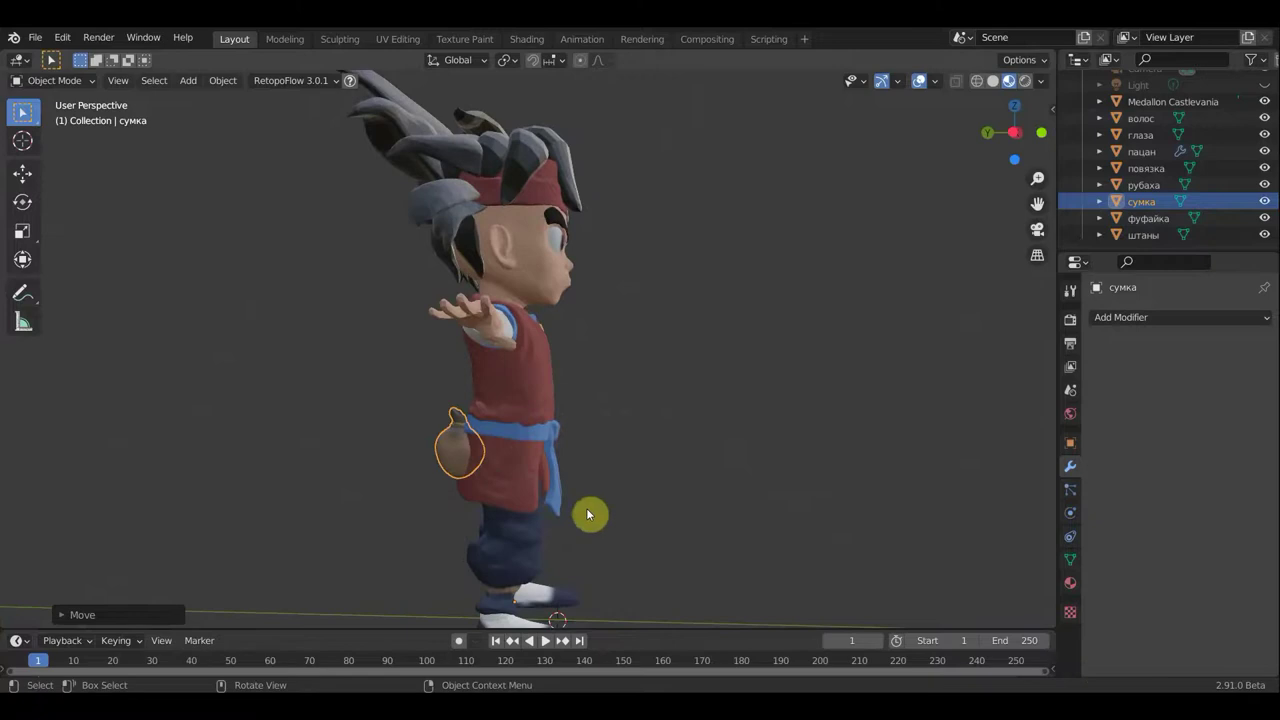
pyautogui.press('r')
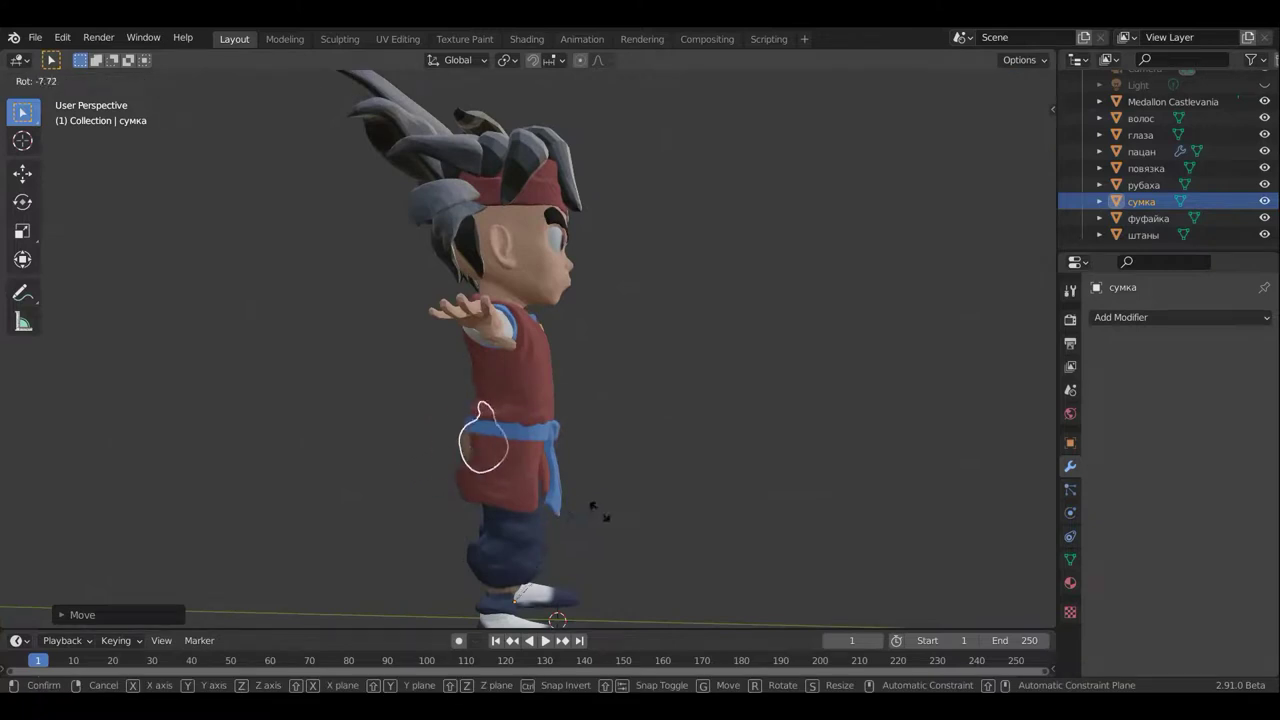
pyautogui.click(607, 514)
pyautogui.press('g')
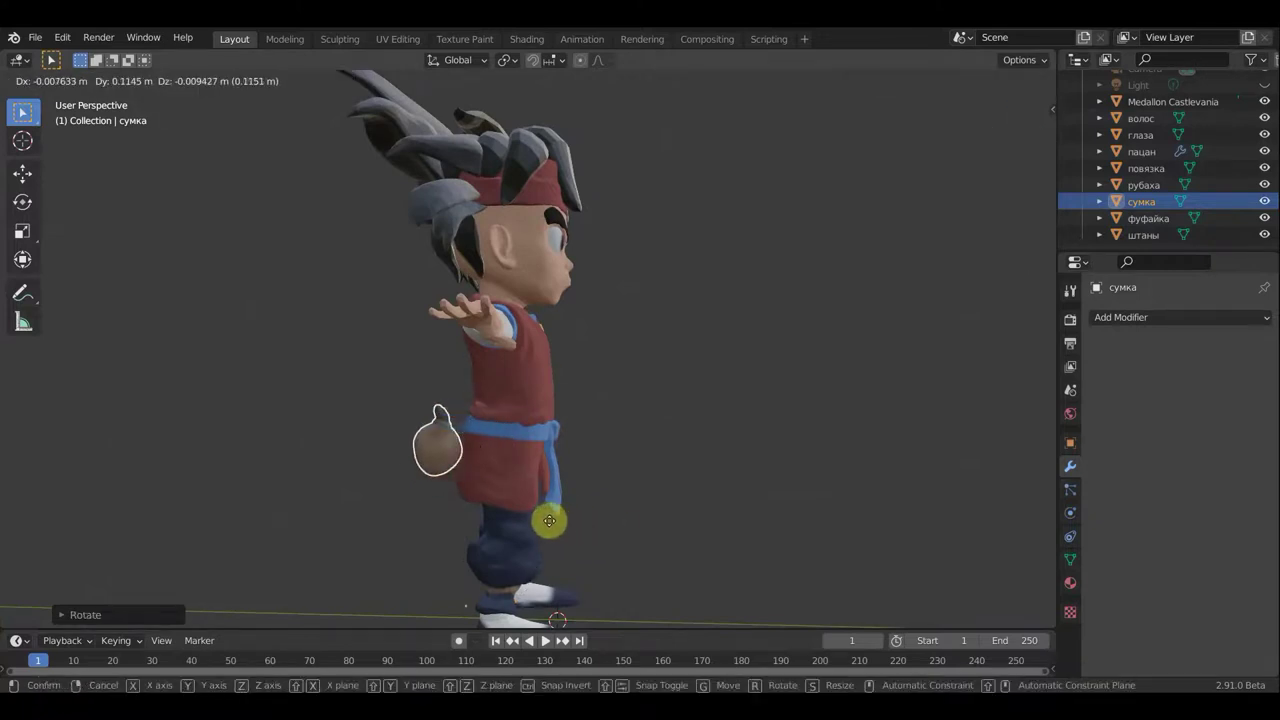
pyautogui.click(564, 519)
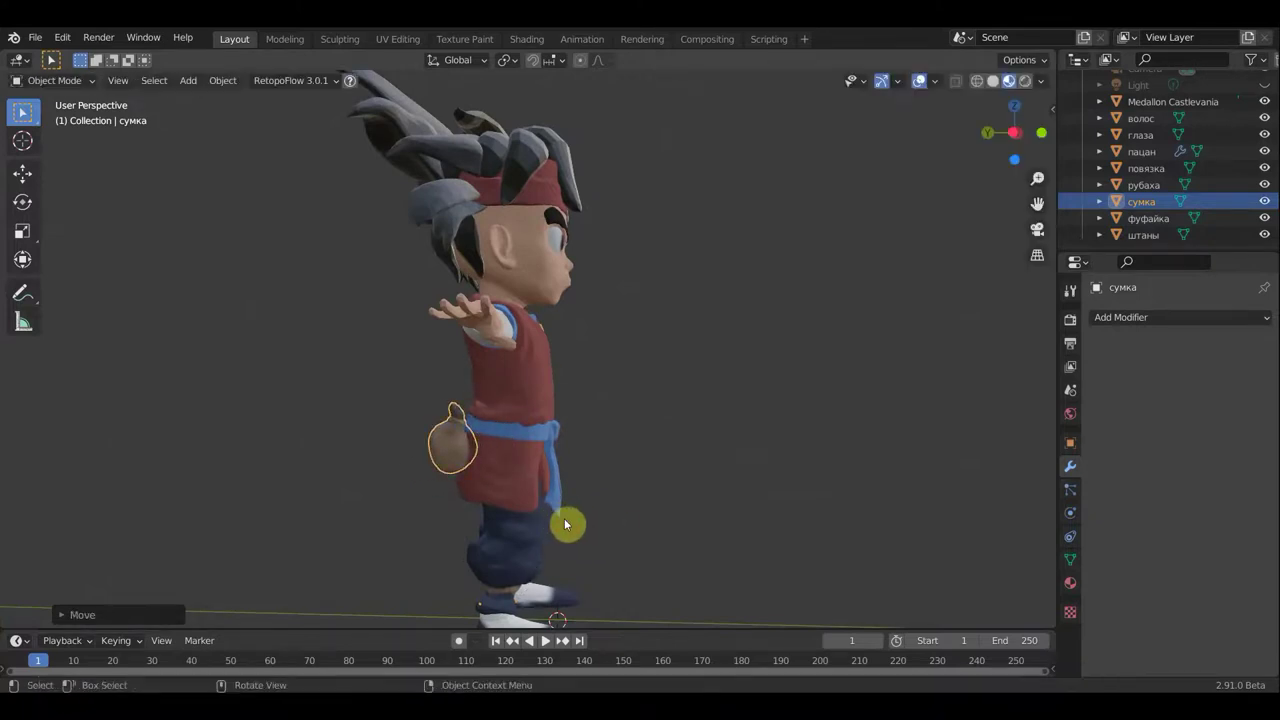
# Check the bag from the numpad 7 top view and rotate it again
pyautogui.moveTo(661, 523)
pyautogui.mouseDown(button='middle')
pyautogui.moveTo(546, 529)
pyautogui.moveTo(796, 532)
pyautogui.moveTo(737, 486)
pyautogui.moveTo(726, 594)
pyautogui.moveTo(740, 104)
pyautogui.mouseUp(button='middle')
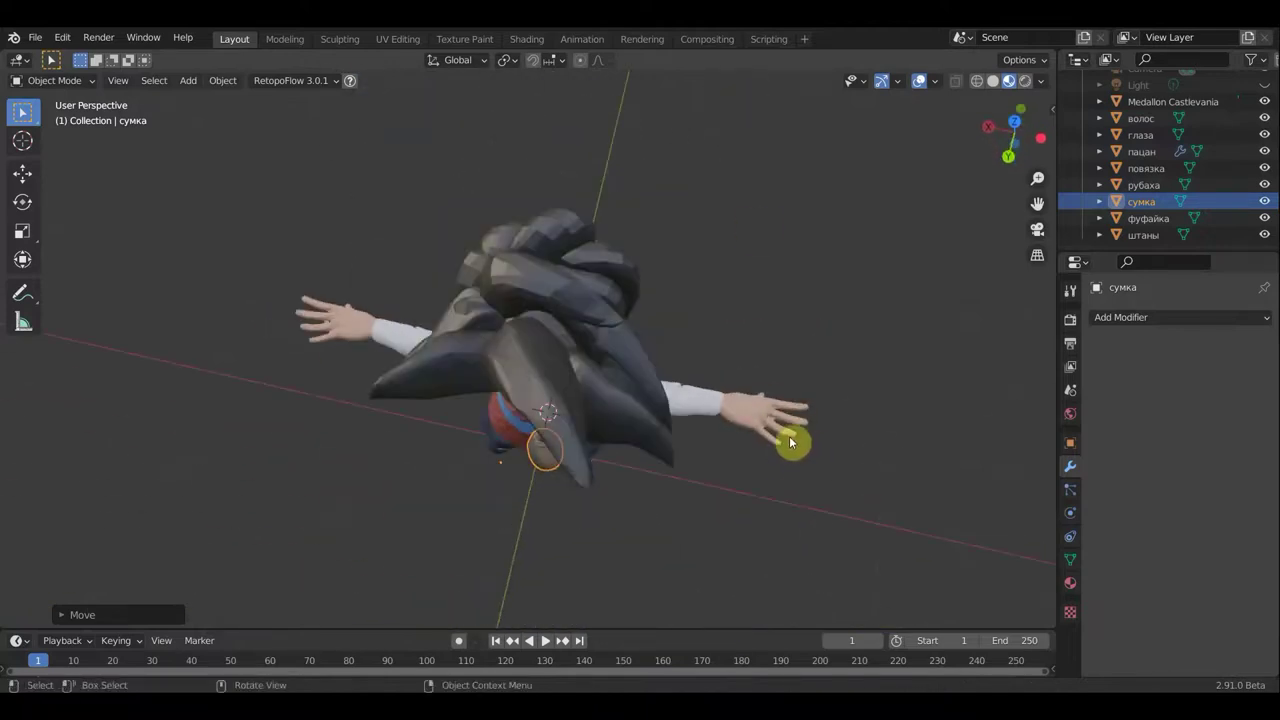
pyautogui.press('KP_7')
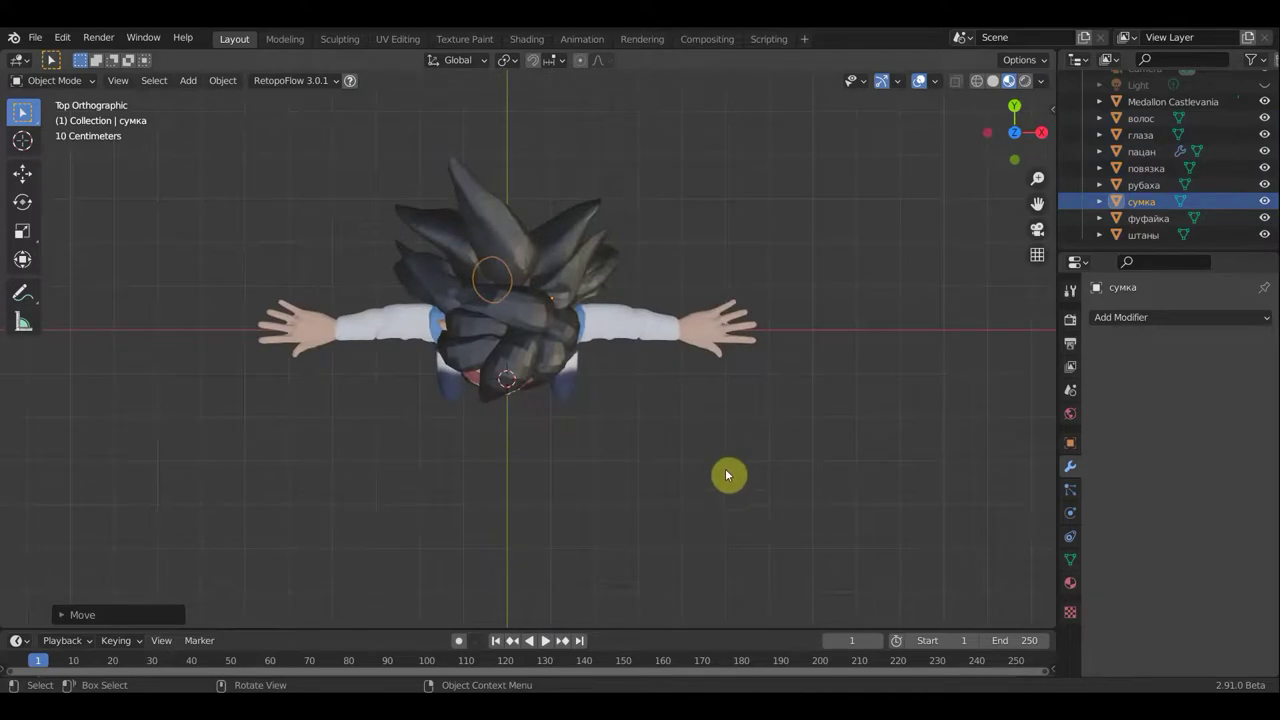
pyautogui.press('r')
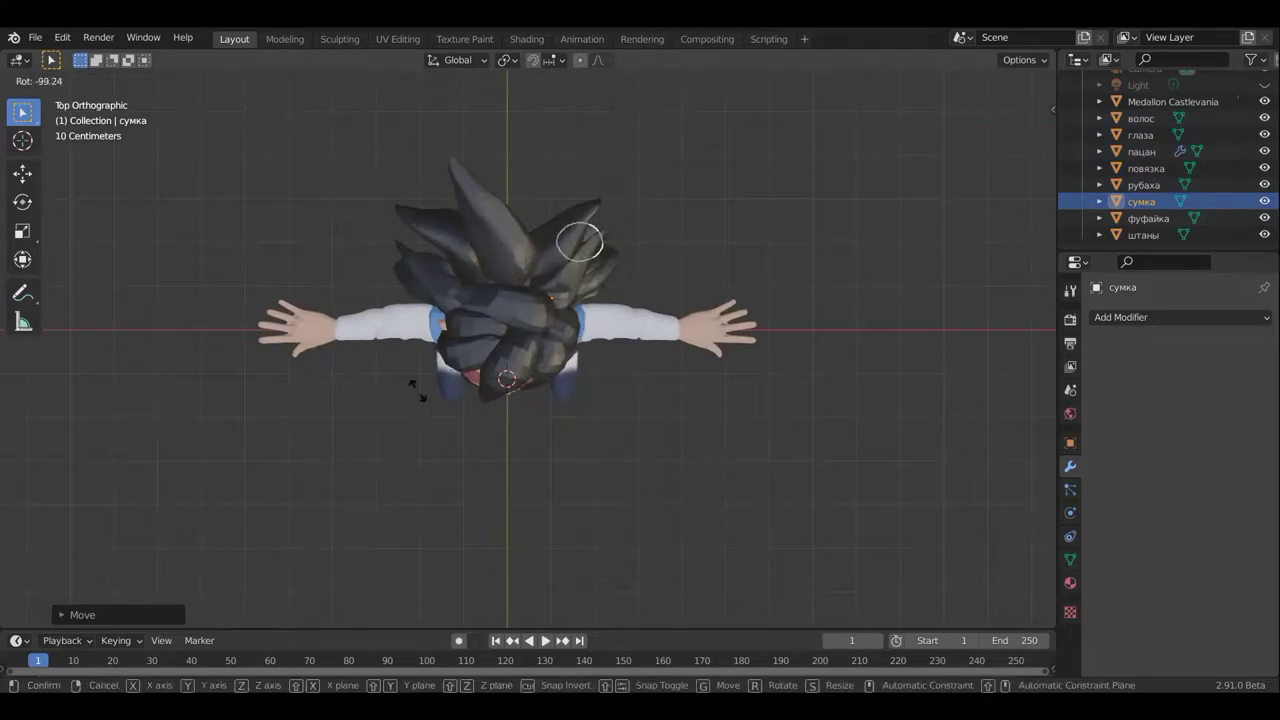
pyautogui.click(418, 364)
# Rotate the bag lower and move it up onto the character's belt
pyautogui.press('g')
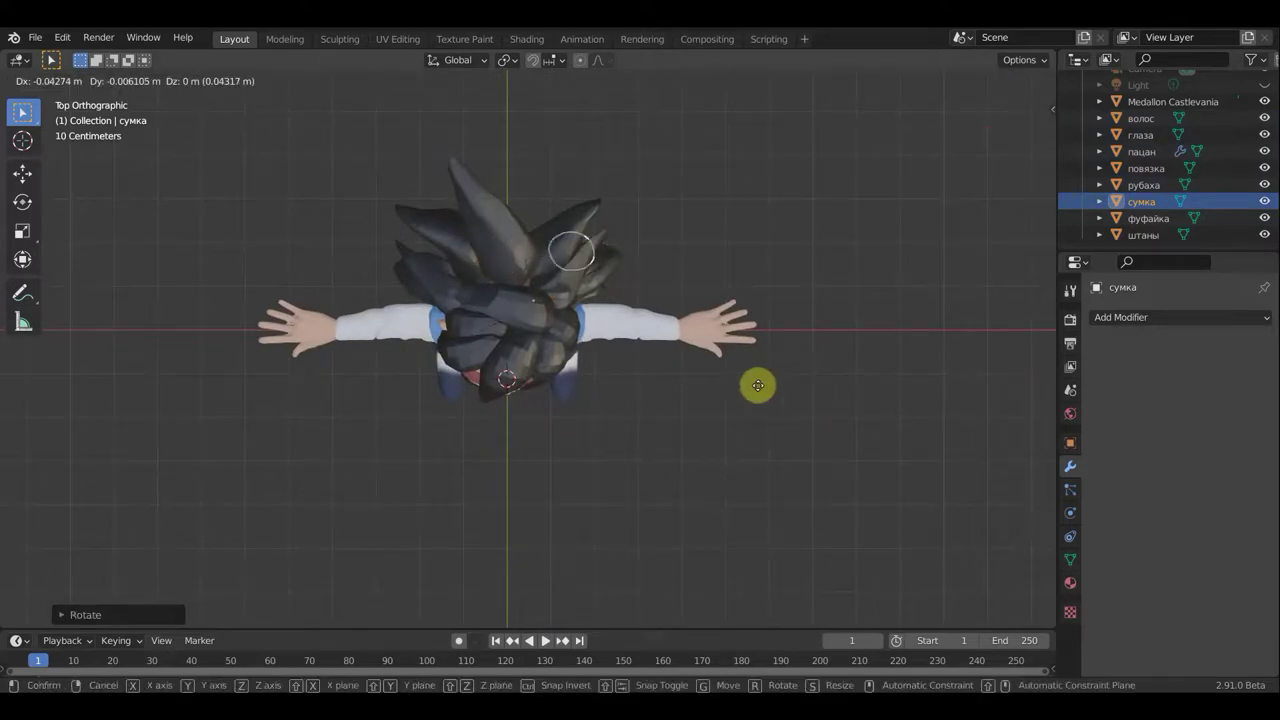
pyautogui.click(688, 422)
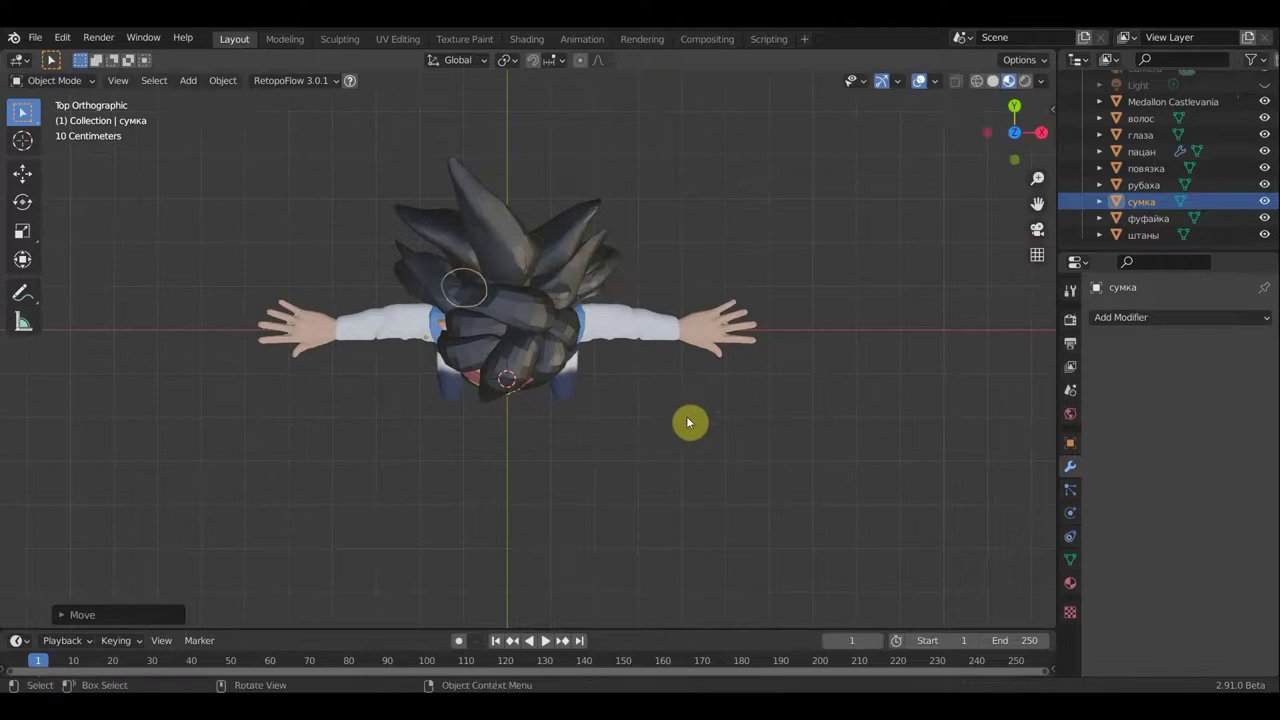
pyautogui.moveTo(688, 422)
pyautogui.mouseDown(button='middle')
pyautogui.moveTo(777, 343)
pyautogui.moveTo(903, 280)
pyautogui.moveTo(709, 371)
pyautogui.moveTo(826, 353)
pyautogui.moveTo(737, 540)
pyautogui.moveTo(750, 575)
pyautogui.mouseUp(button='middle')
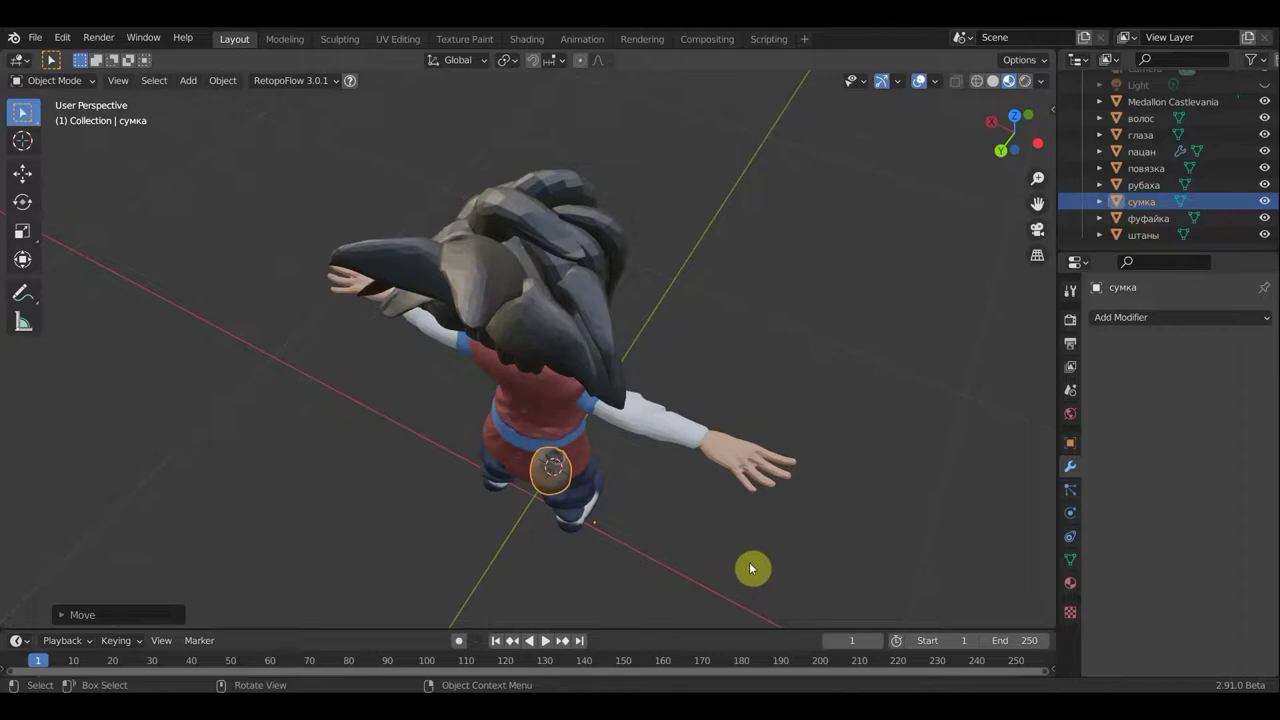
pyautogui.press('r')
pyautogui.click(781, 475)
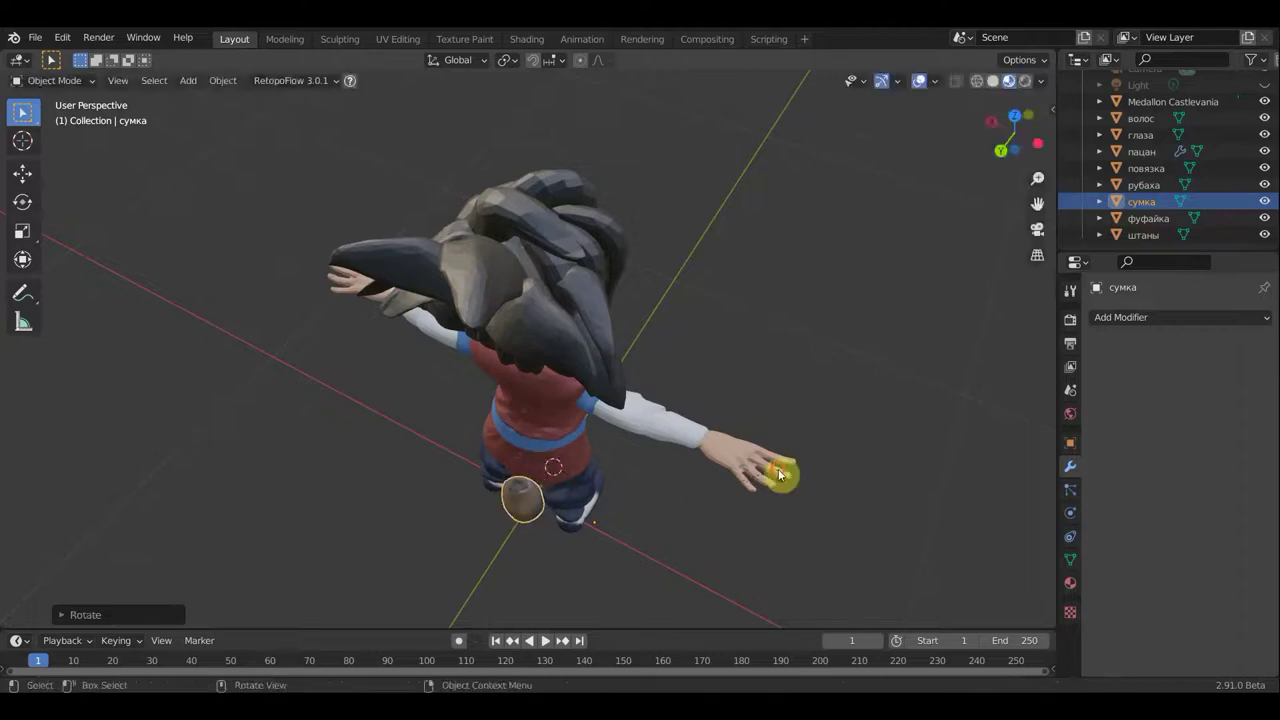
pyautogui.press('g')
pyautogui.click(768, 512)
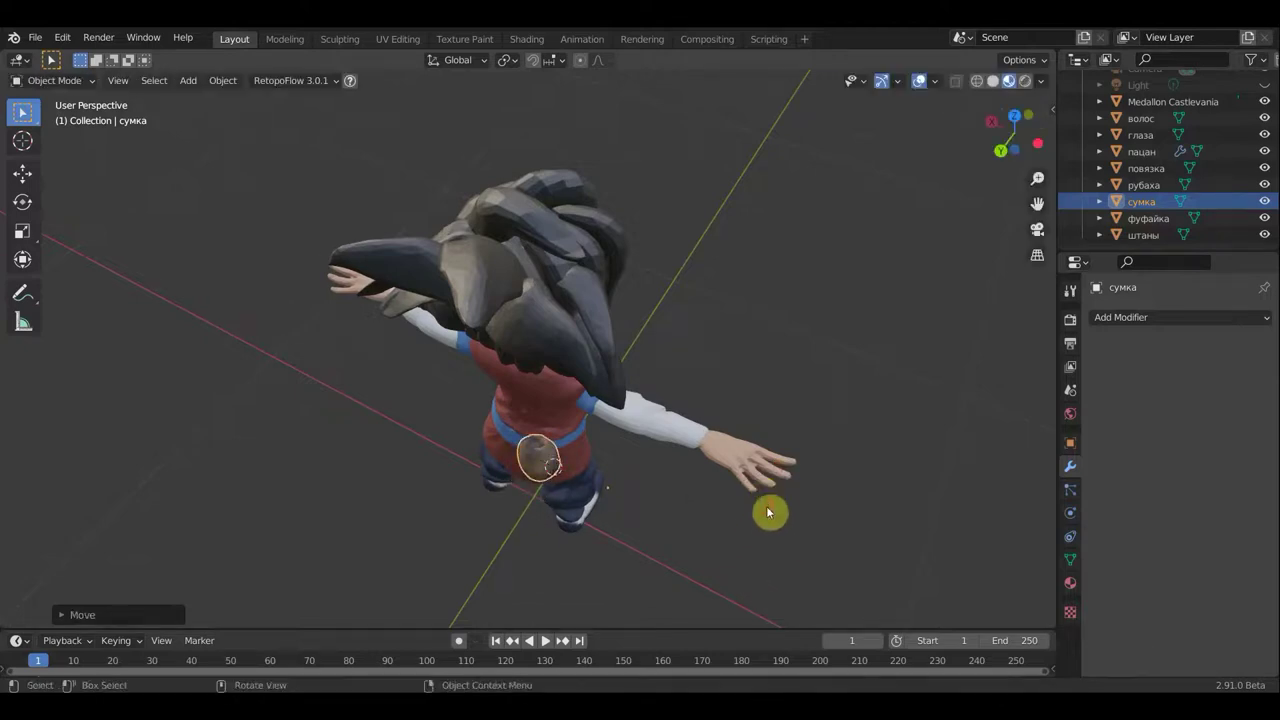
pyautogui.moveTo(768, 512)
pyautogui.mouseDown(button='middle')
pyautogui.moveTo(610, 412)
pyautogui.moveTo(489, 430)
pyautogui.moveTo(720, 449)
pyautogui.mouseUp(button='middle')
# Nudge the bag's position, checking it from side, front and high angles
pyautogui.press('g')
pyautogui.click(624, 453)
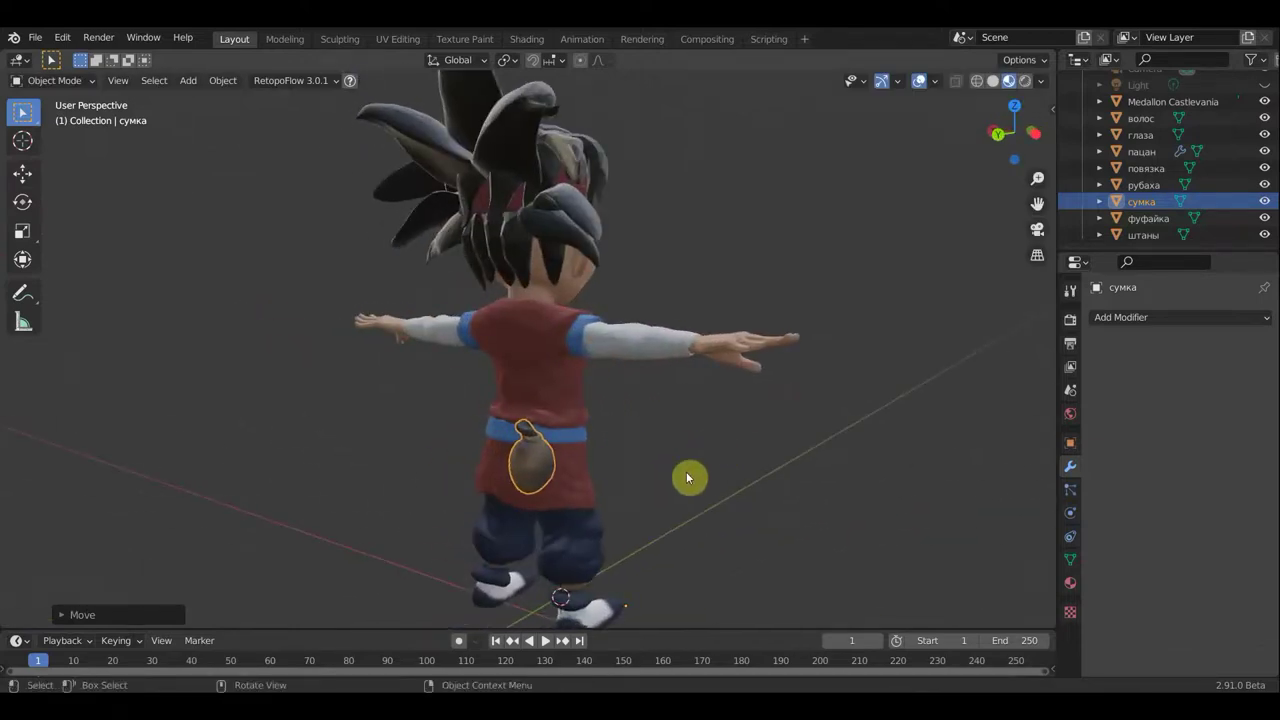
pyautogui.press('g')
pyautogui.click(691, 478)
pyautogui.moveTo(691, 478); pyautogui.dragTo(436, 480, button='middle')
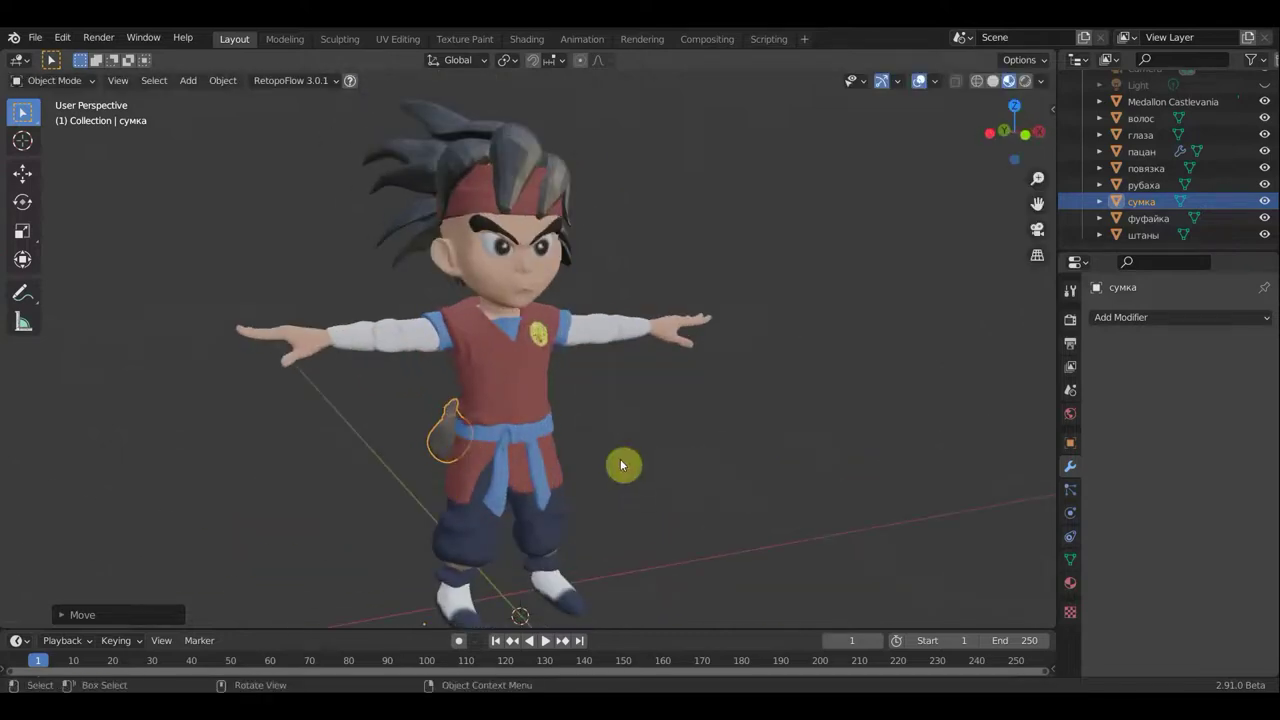
pyautogui.moveTo(620, 465)
pyautogui.mouseDown(button='middle')
pyautogui.moveTo(556, 465)
pyautogui.moveTo(886, 466)
pyautogui.mouseUp(button='middle')
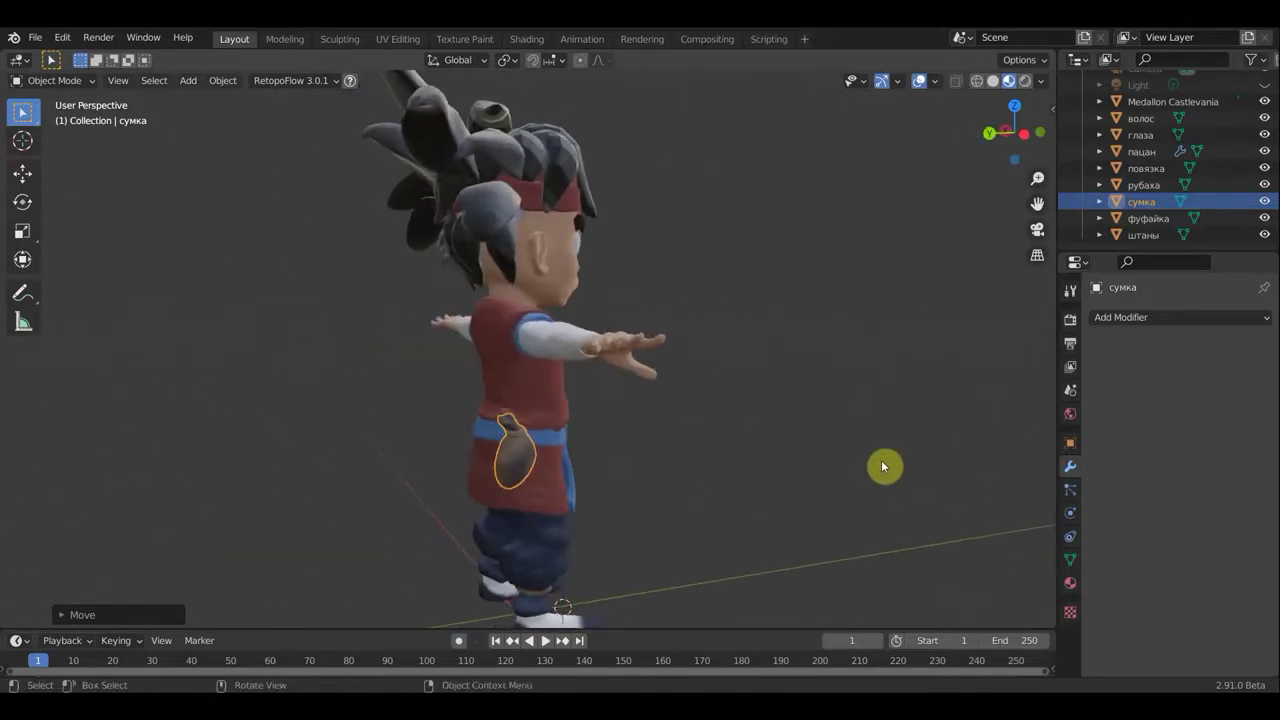
pyautogui.moveTo(680, 420)
pyautogui.mouseDown(button='middle')
pyautogui.moveTo(740, 557)
pyautogui.moveTo(808, 586)
pyautogui.moveTo(803, 549)
pyautogui.moveTo(869, 577)
pyautogui.moveTo(899, 568)
pyautogui.mouseUp(button='middle')
# Fine-tune the bag's rotation and position so it sits at the hip
pyautogui.press('r')
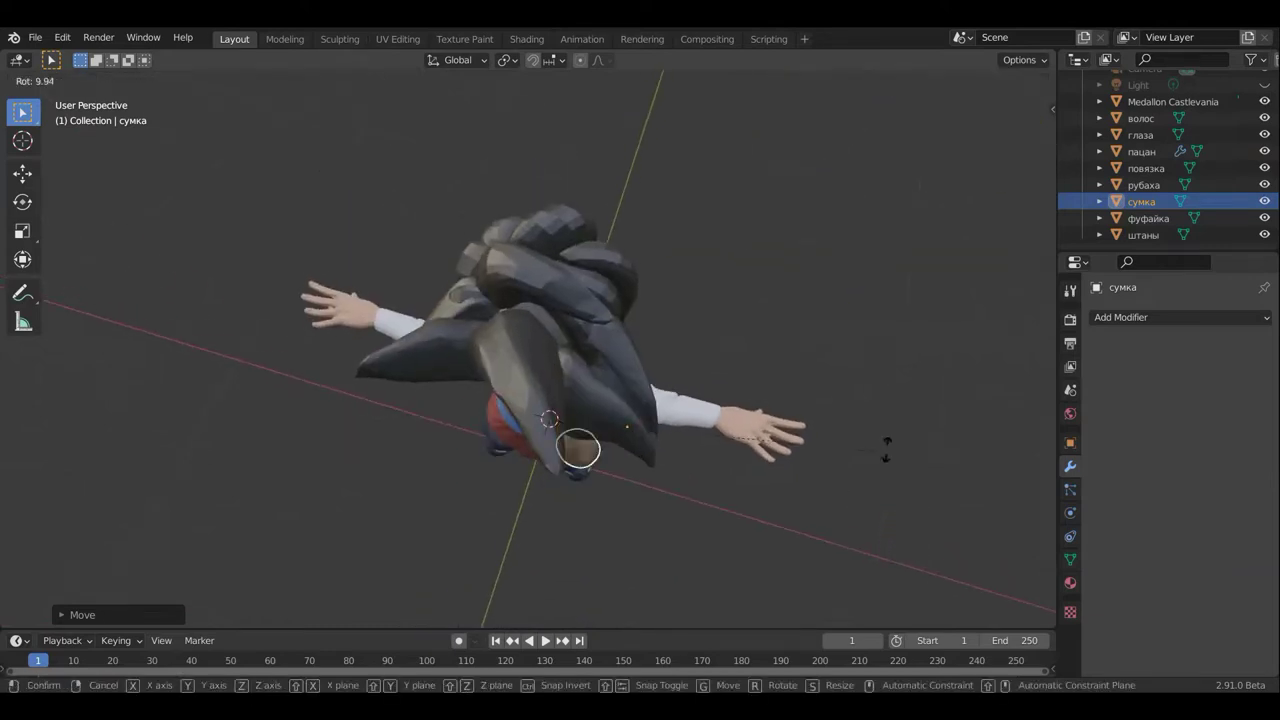
pyautogui.click(829, 420)
pyautogui.press('g')
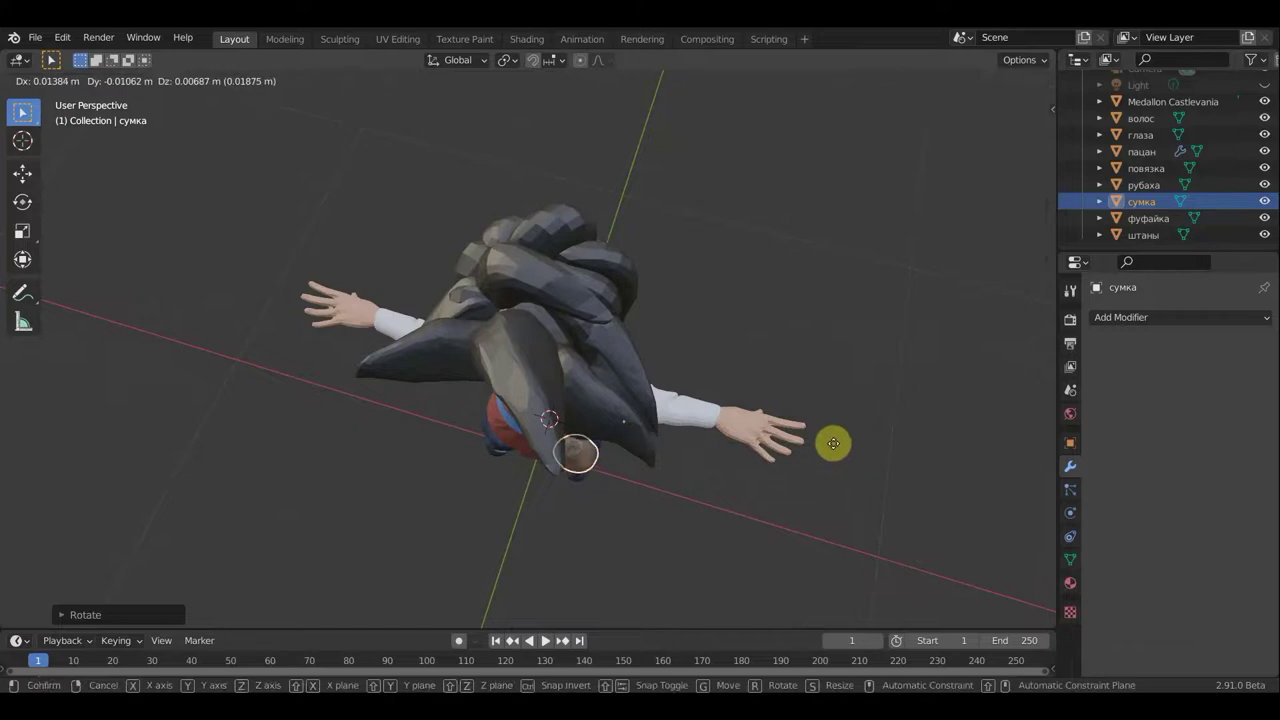
pyautogui.click(830, 440)
pyautogui.moveTo(762, 397)
pyautogui.mouseDown(button='middle')
pyautogui.moveTo(749, 346)
pyautogui.moveTo(666, 323)
pyautogui.moveTo(607, 340)
pyautogui.moveTo(531, 335)
pyautogui.mouseUp(button='middle')
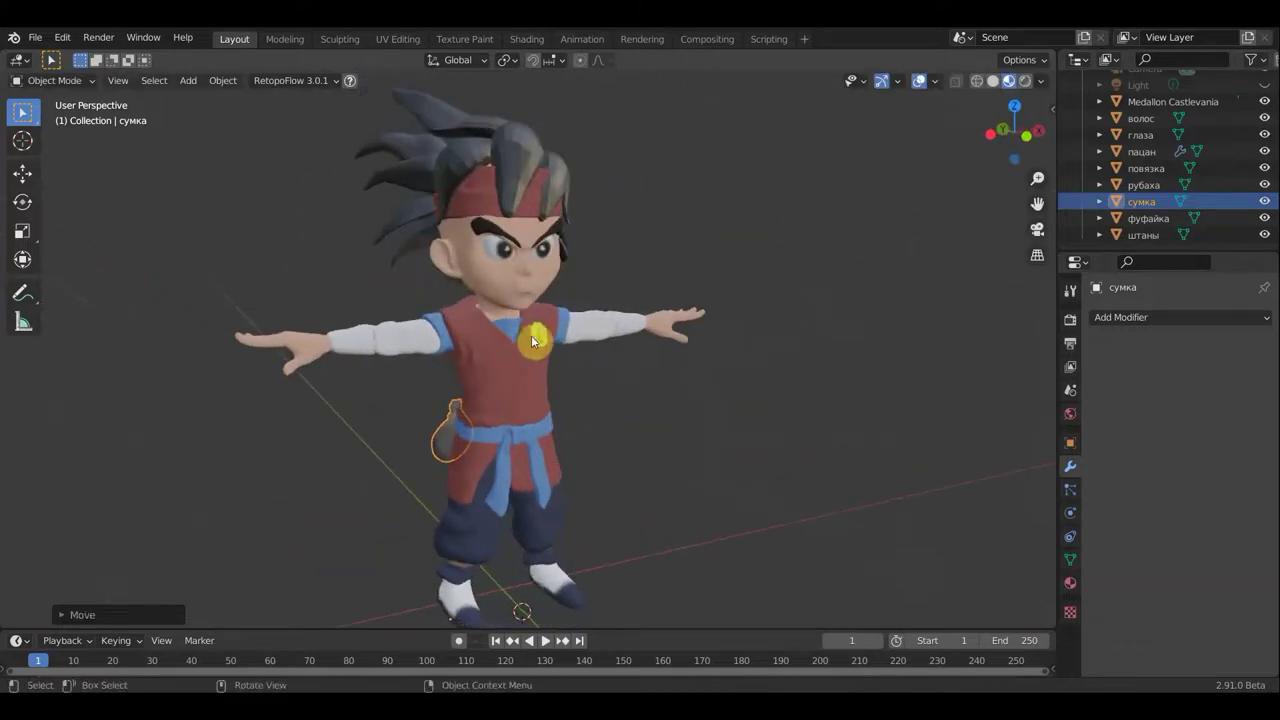
# Hide the viewport overlays to check the bag's placement around the character
pyautogui.click(920, 80)
pyautogui.moveTo(751, 364)
pyautogui.mouseDown(button='middle')
pyautogui.moveTo(934, 393)
pyautogui.moveTo(897, 380)
pyautogui.moveTo(743, 383)
pyautogui.moveTo(780, 377)
pyautogui.mouseUp(button='middle')
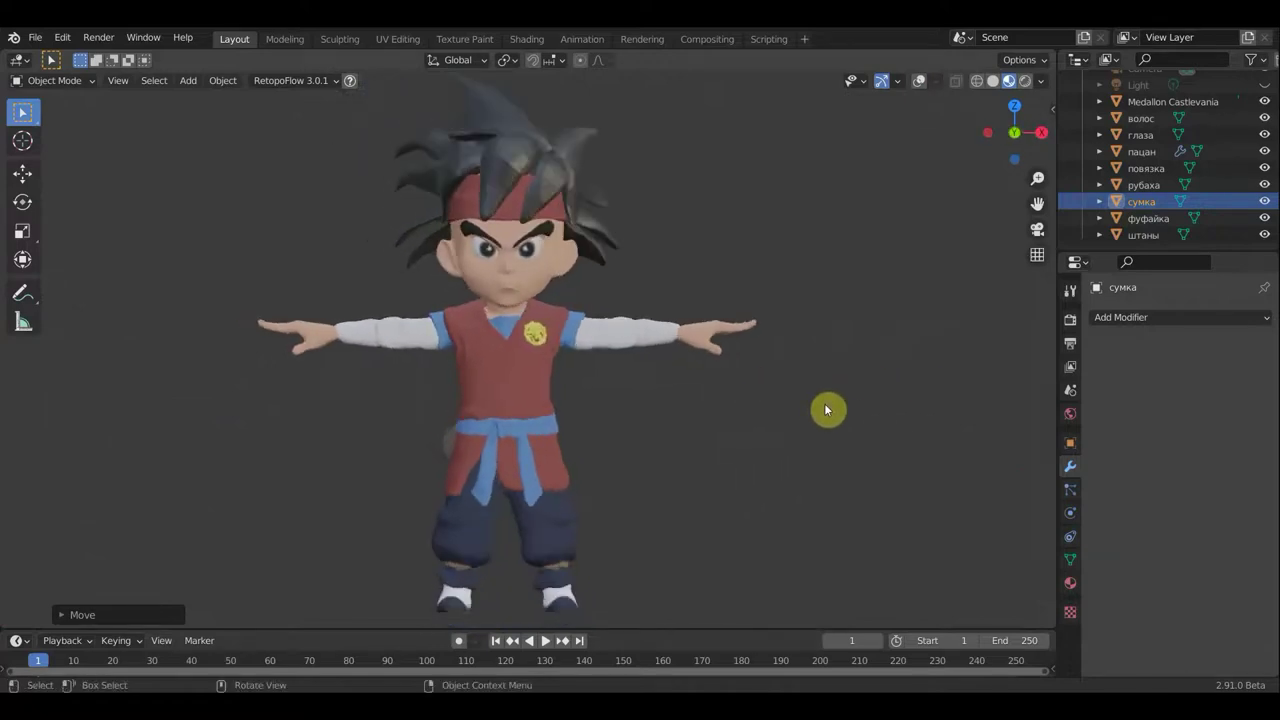
pyautogui.scroll(-1, 827, 410)
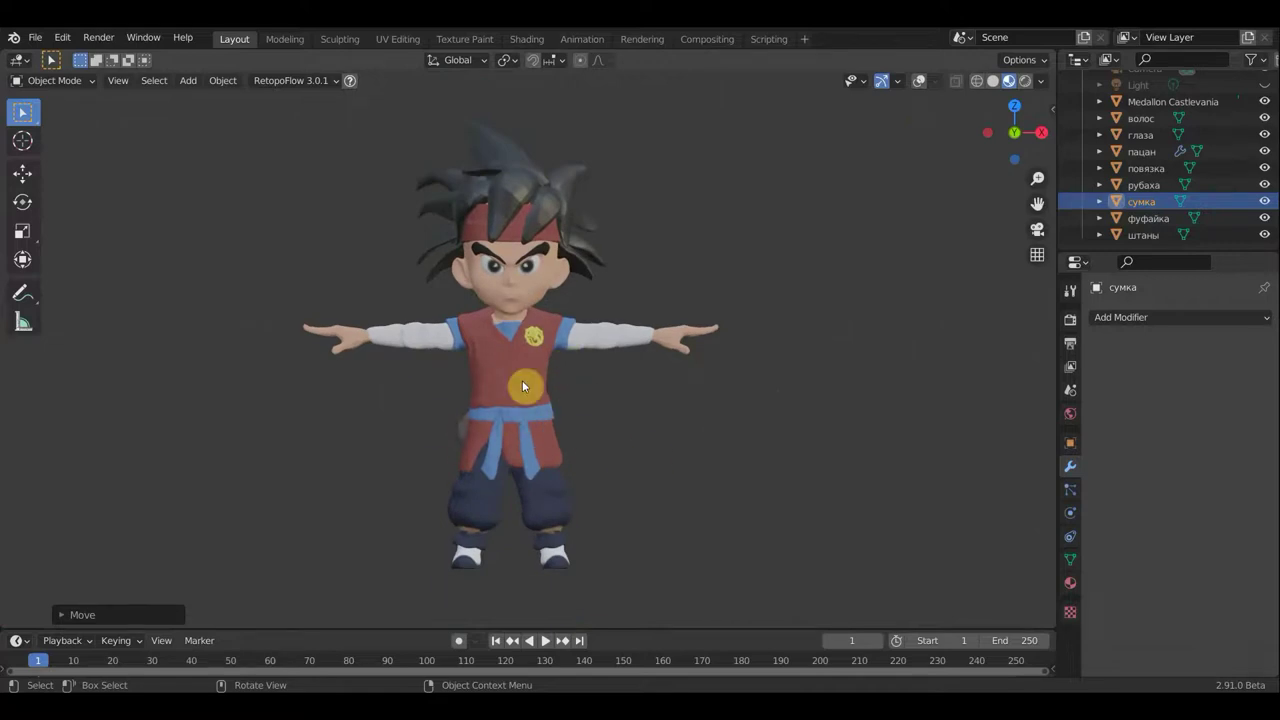
pyautogui.click(522, 387)
# Select the vest, shirt, body, hair, headband, eyes, pants and bag together
pyautogui.click(919, 80)
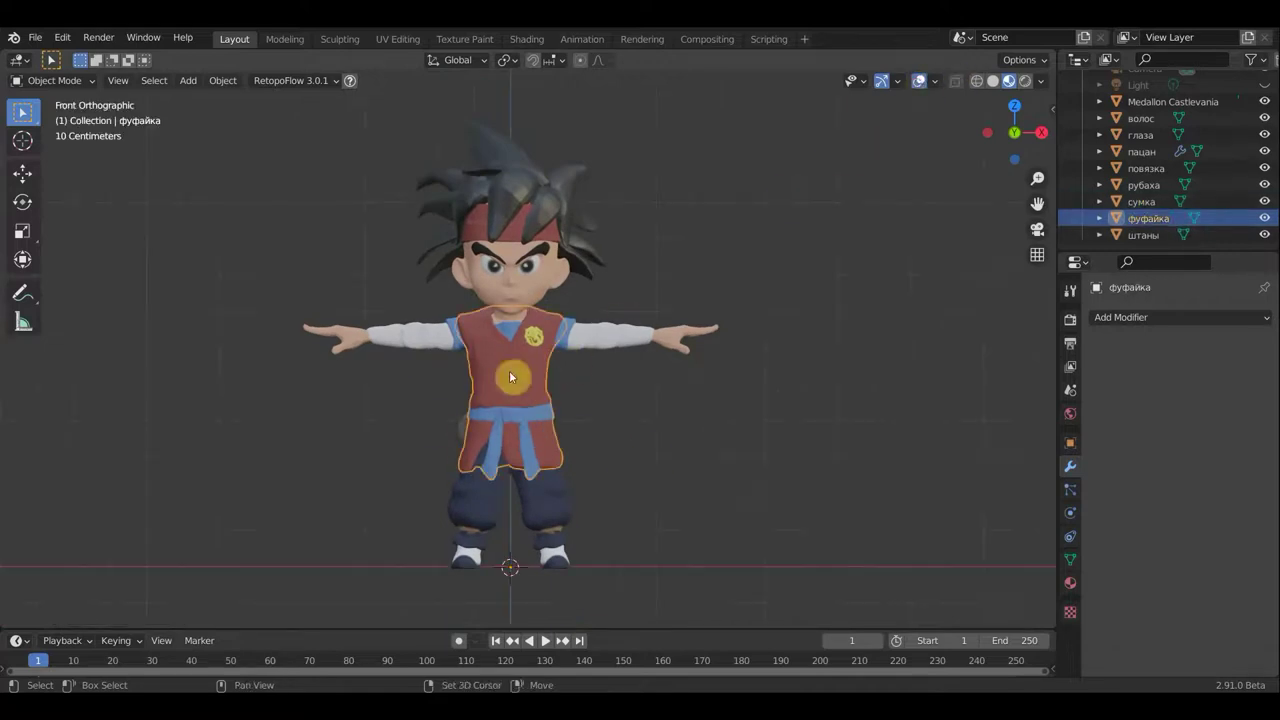
pyautogui.keyDown('shift'); pyautogui.click(440, 341); pyautogui.keyUp('shift')
pyautogui.keyDown('shift'); pyautogui.click(458, 343); pyautogui.keyUp('shift')
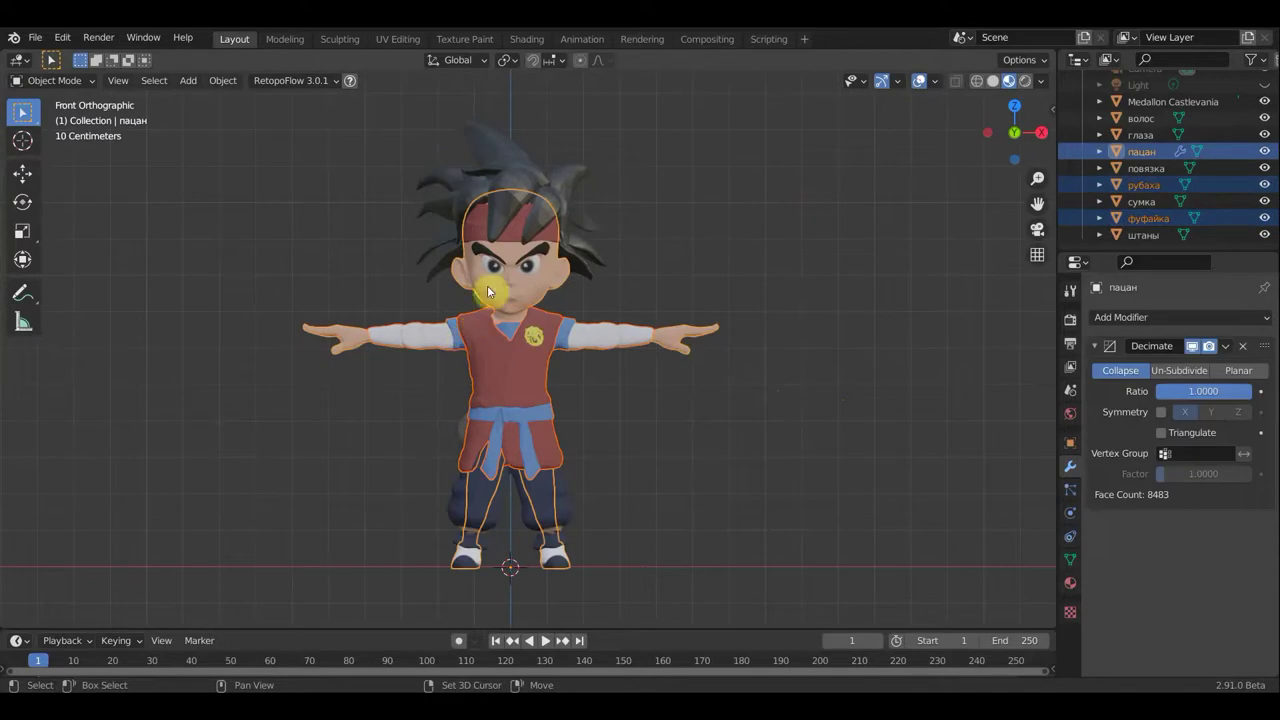
pyautogui.keyDown('shift'); pyautogui.click(527, 180); pyautogui.keyUp('shift')
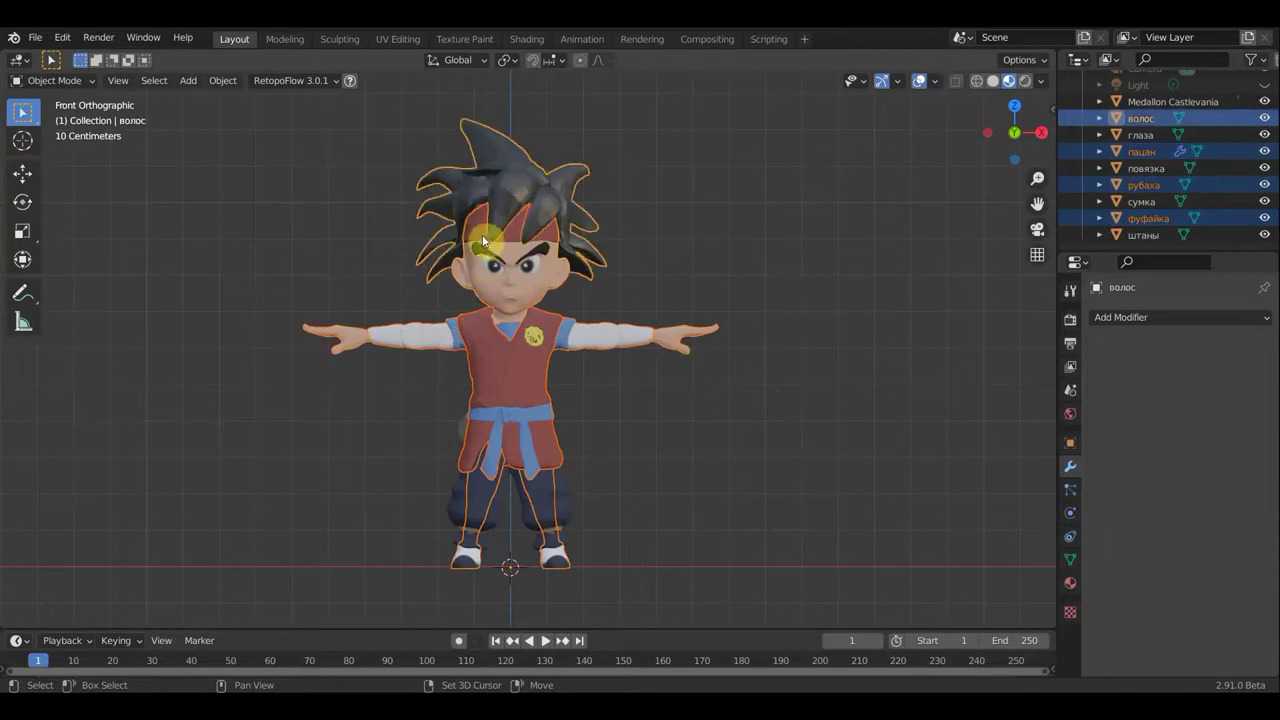
pyautogui.keyDown('shift'); pyautogui.click(494, 238); pyautogui.keyUp('shift')
pyautogui.keyDown('shift'); pyautogui.click(498, 275); pyautogui.keyUp('shift')
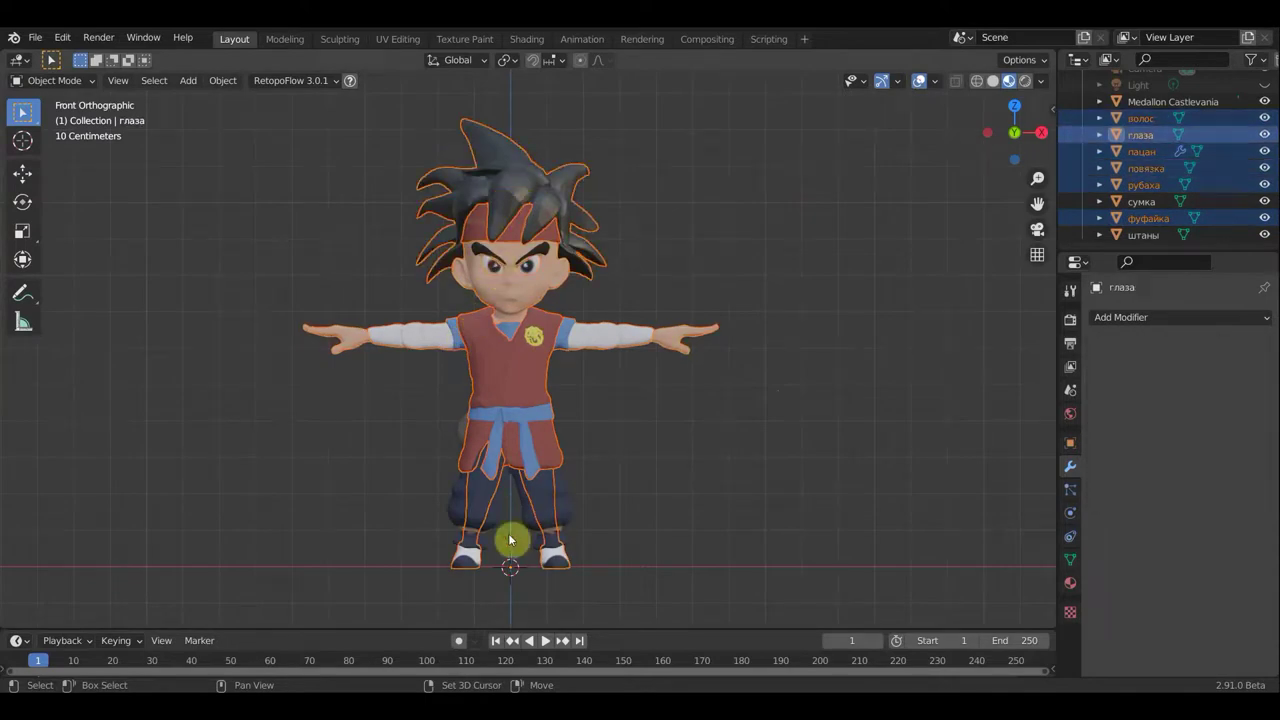
pyautogui.keyDown('shift'); pyautogui.click(448, 508); pyautogui.keyUp('shift')
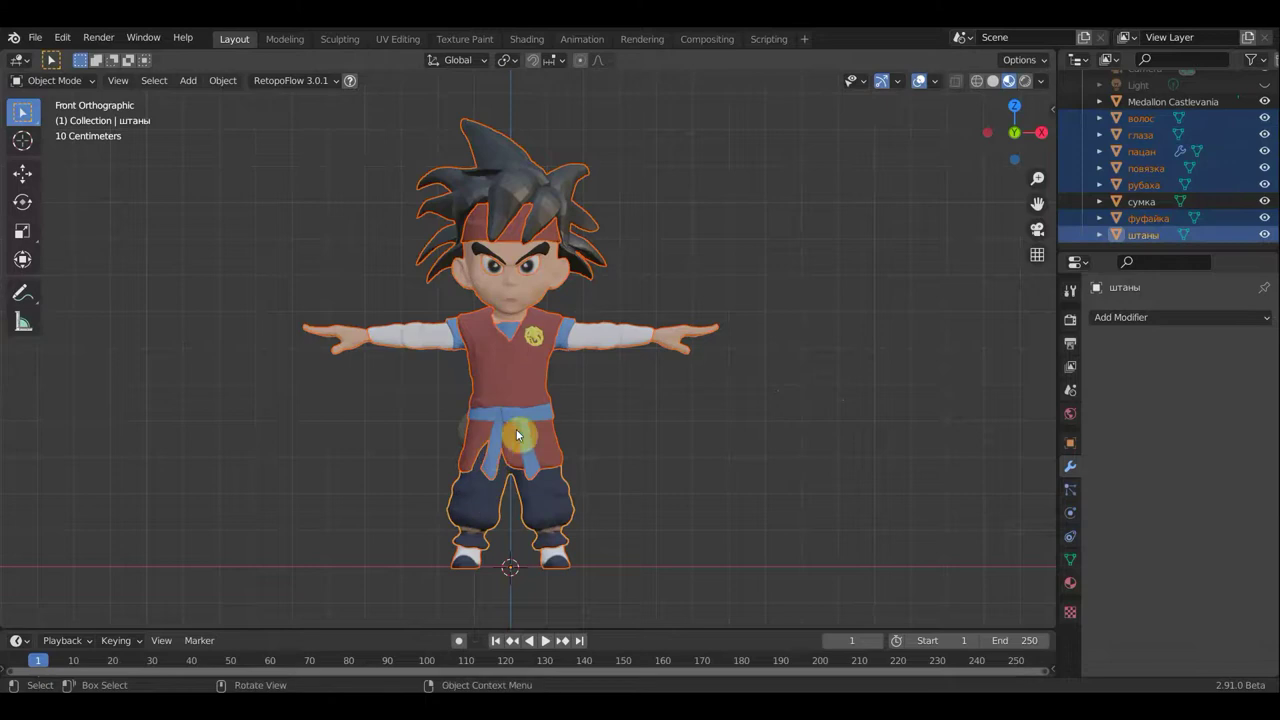
pyautogui.keyDown('shift'); pyautogui.click(459, 429); pyautogui.keyUp('shift')
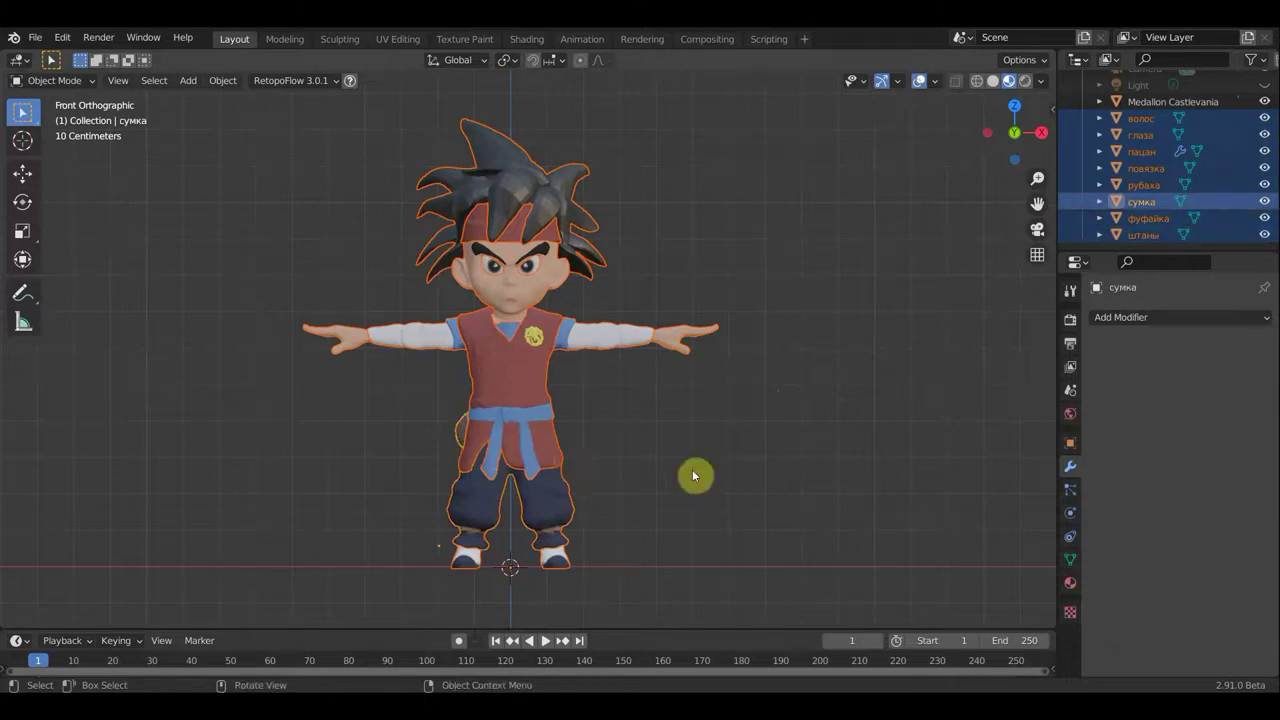
# Set the selected parts' origin to the 3D cursor between the boy's feet
pyautogui.click(222, 80)
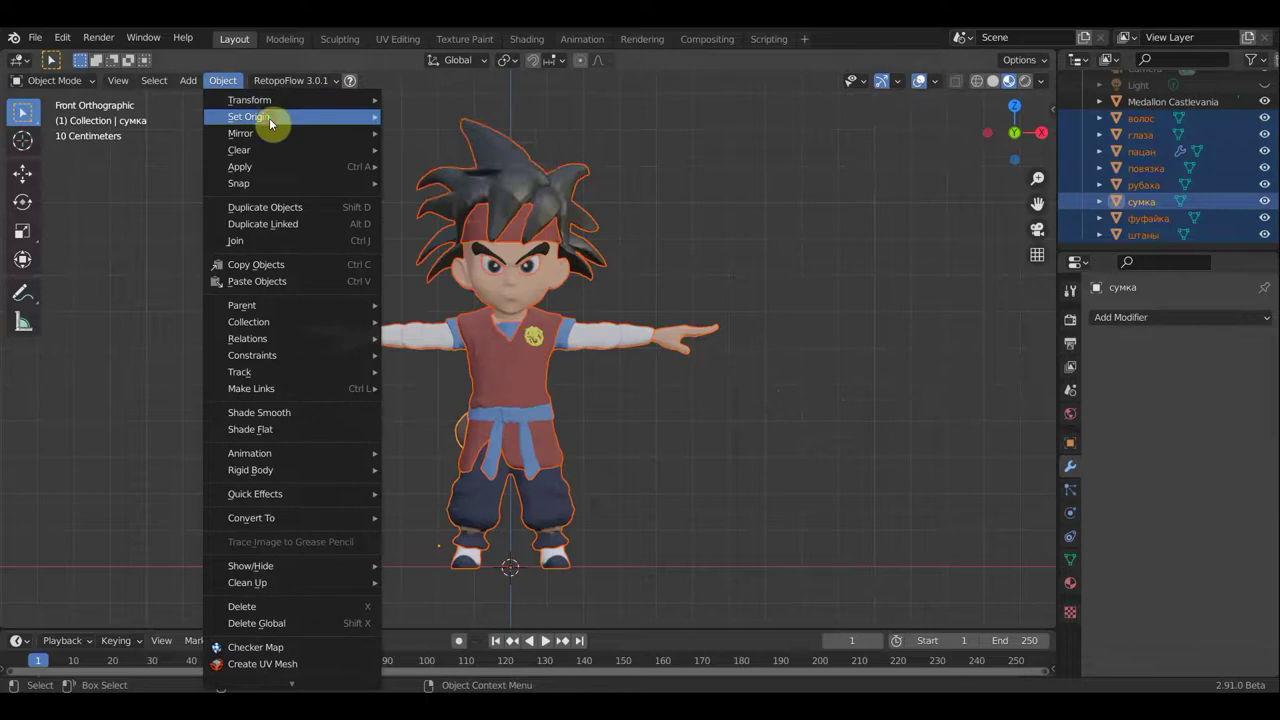
pyautogui.moveTo(249, 117)
pyautogui.click(502, 154)
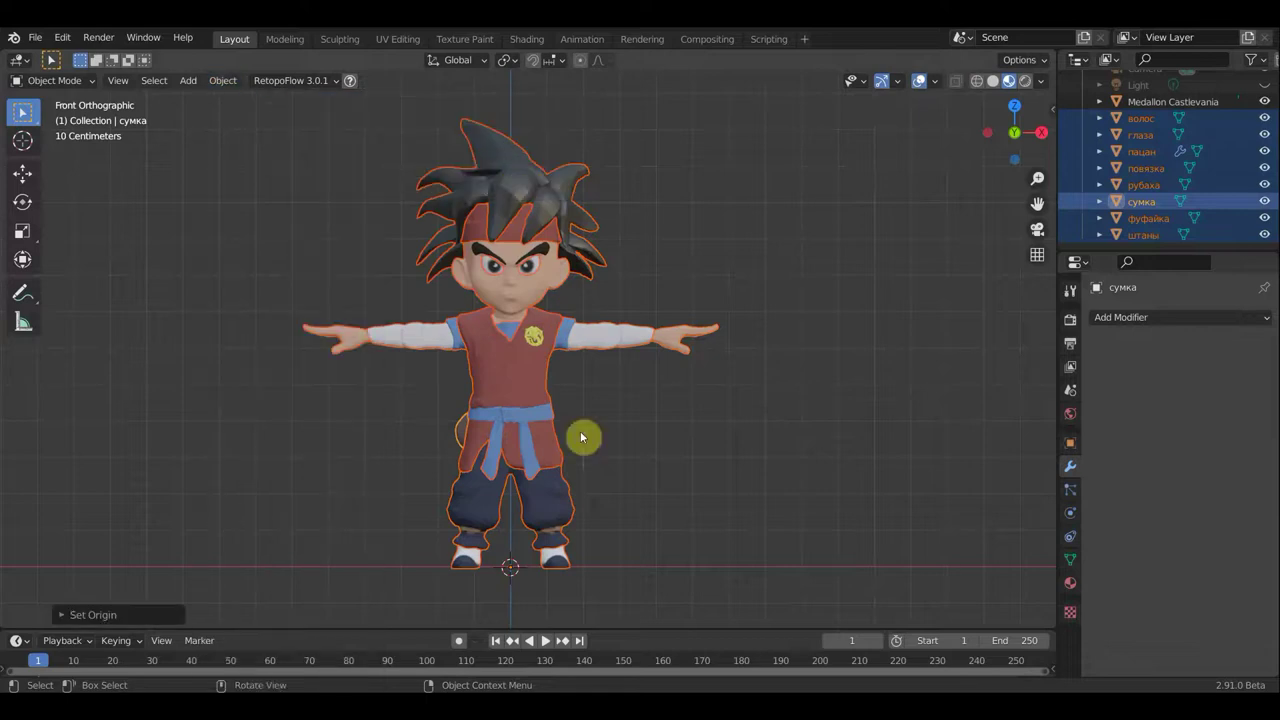
pyautogui.click(22, 183)
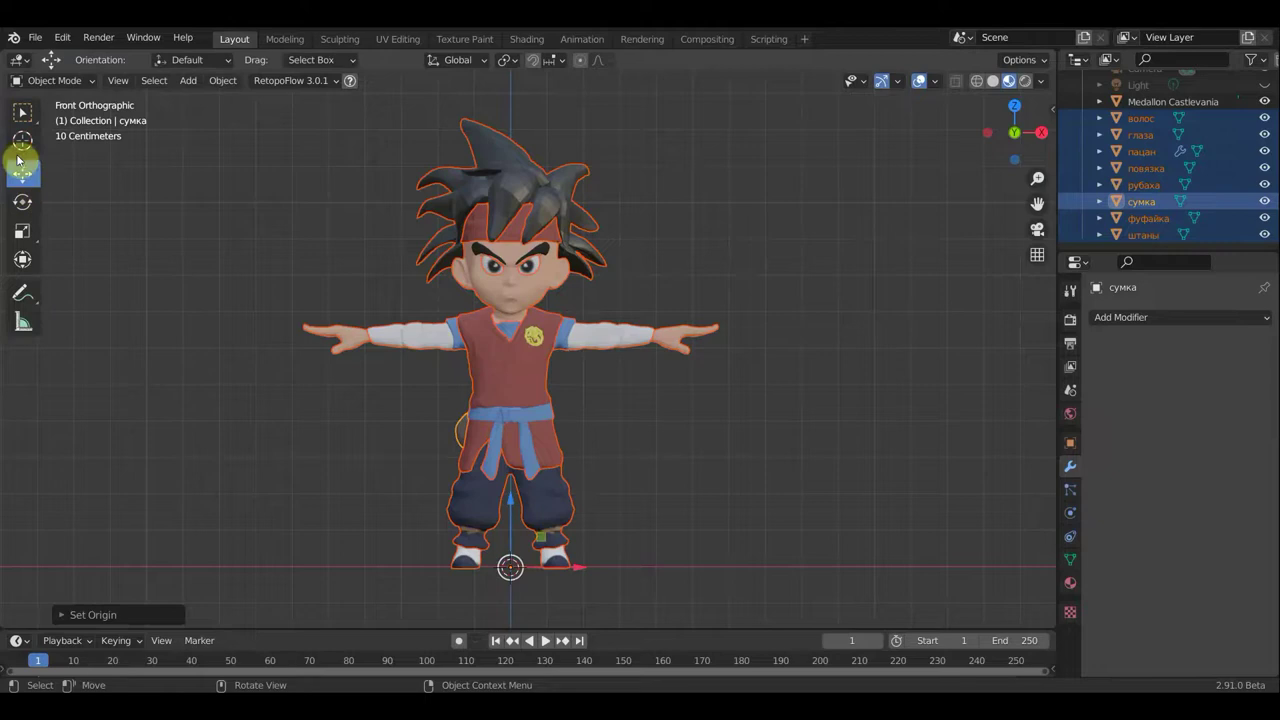
pyautogui.click(22, 112)
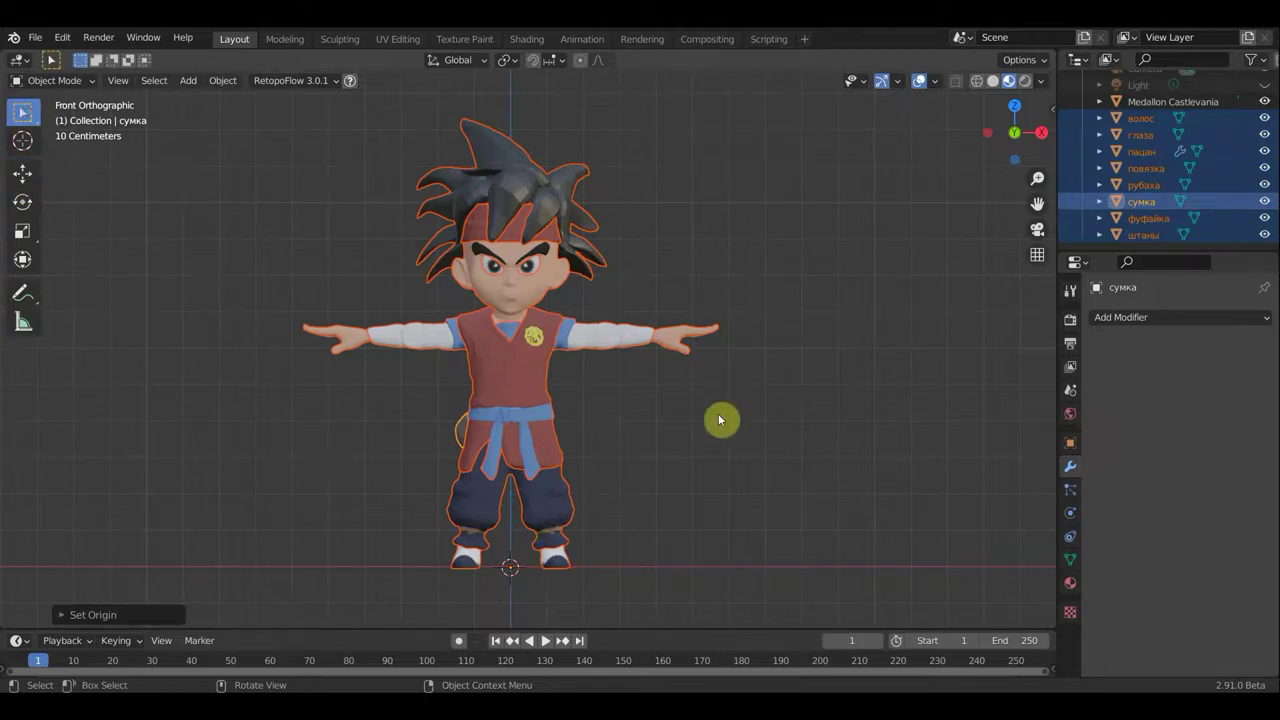
# Join all the character parts and the bag into the Medallon Castlevania object
pyautogui.hotkey('ctrl', 'j')
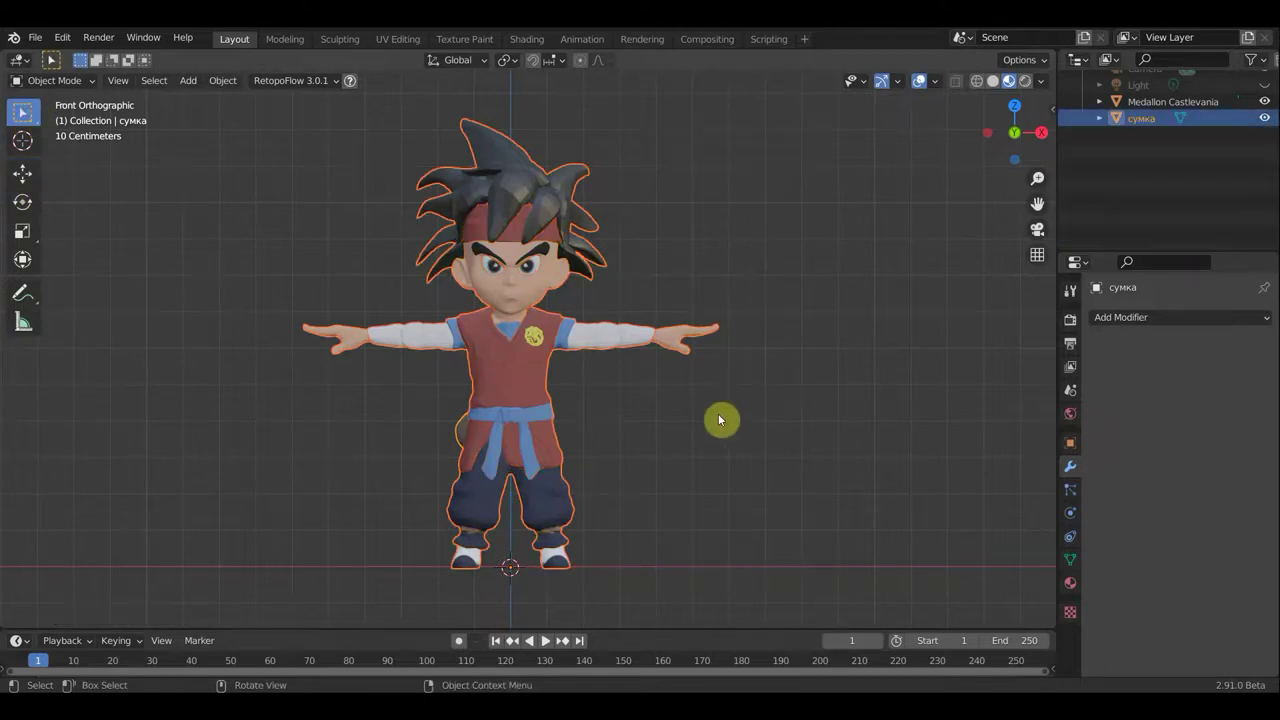
pyautogui.scroll(2, 1232, 142)
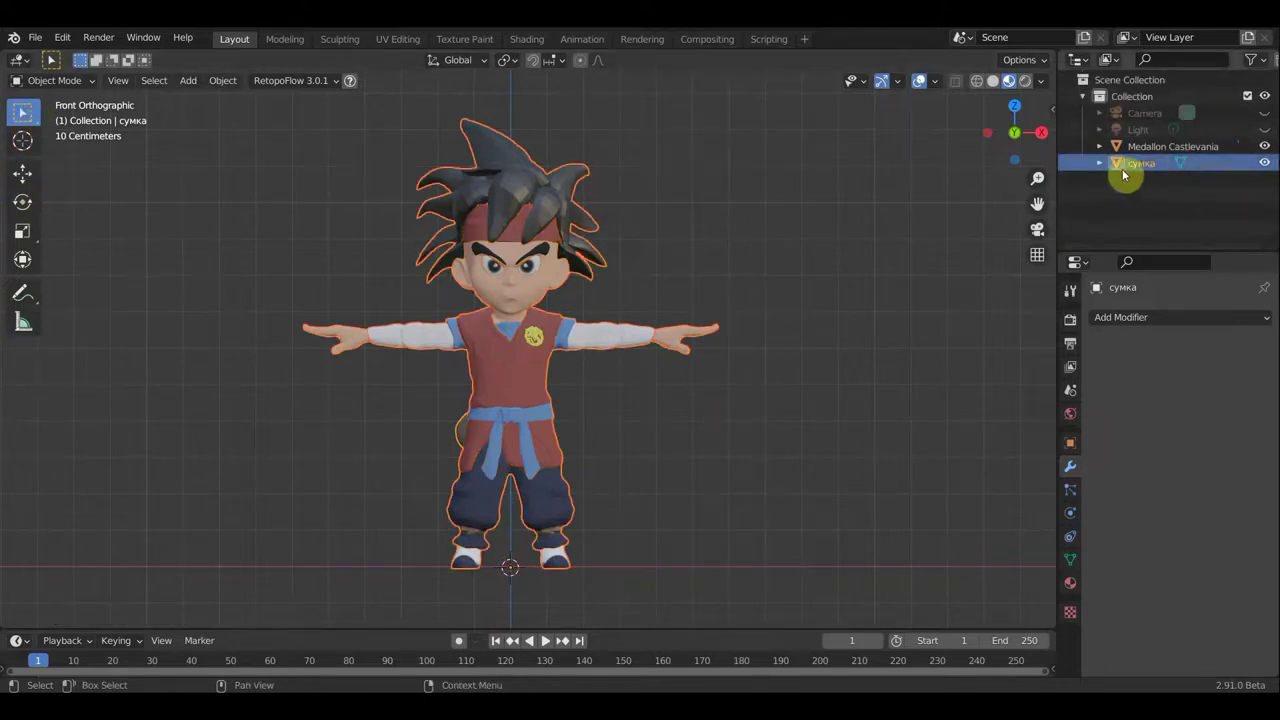
pyautogui.click(1152, 147)
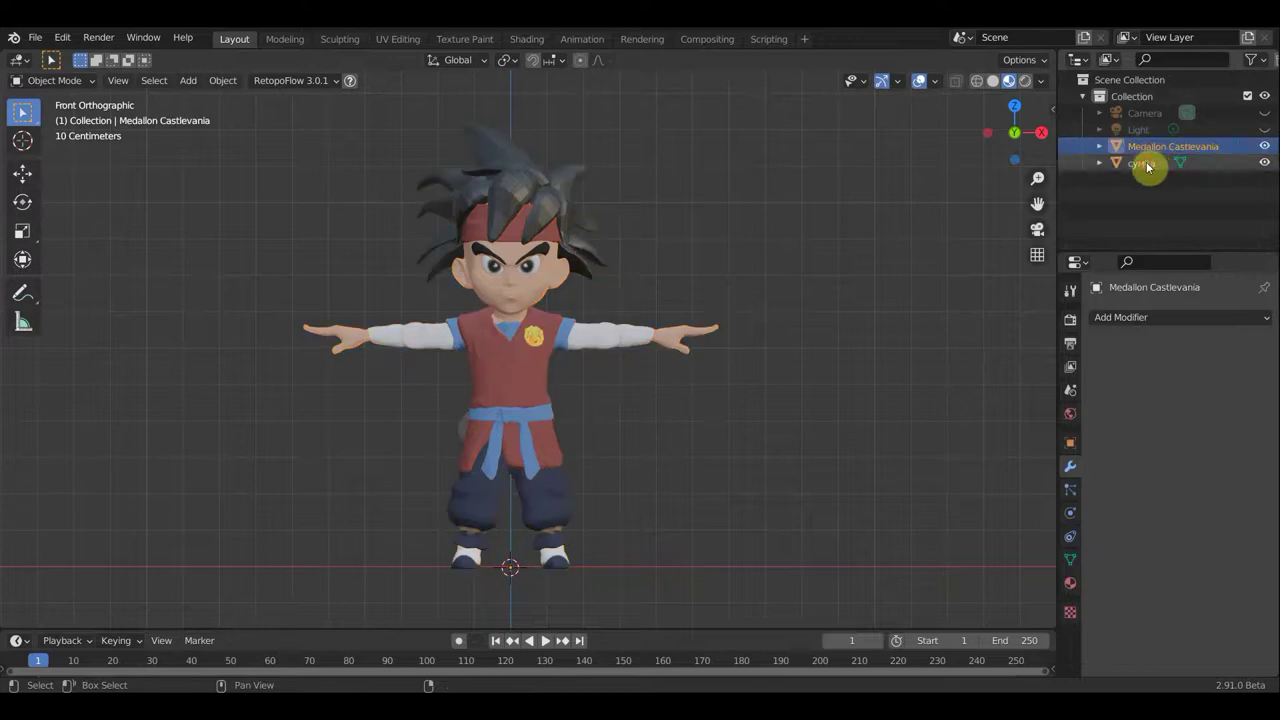
pyautogui.keyDown('shift'); pyautogui.click(1151, 162); pyautogui.keyUp('shift')
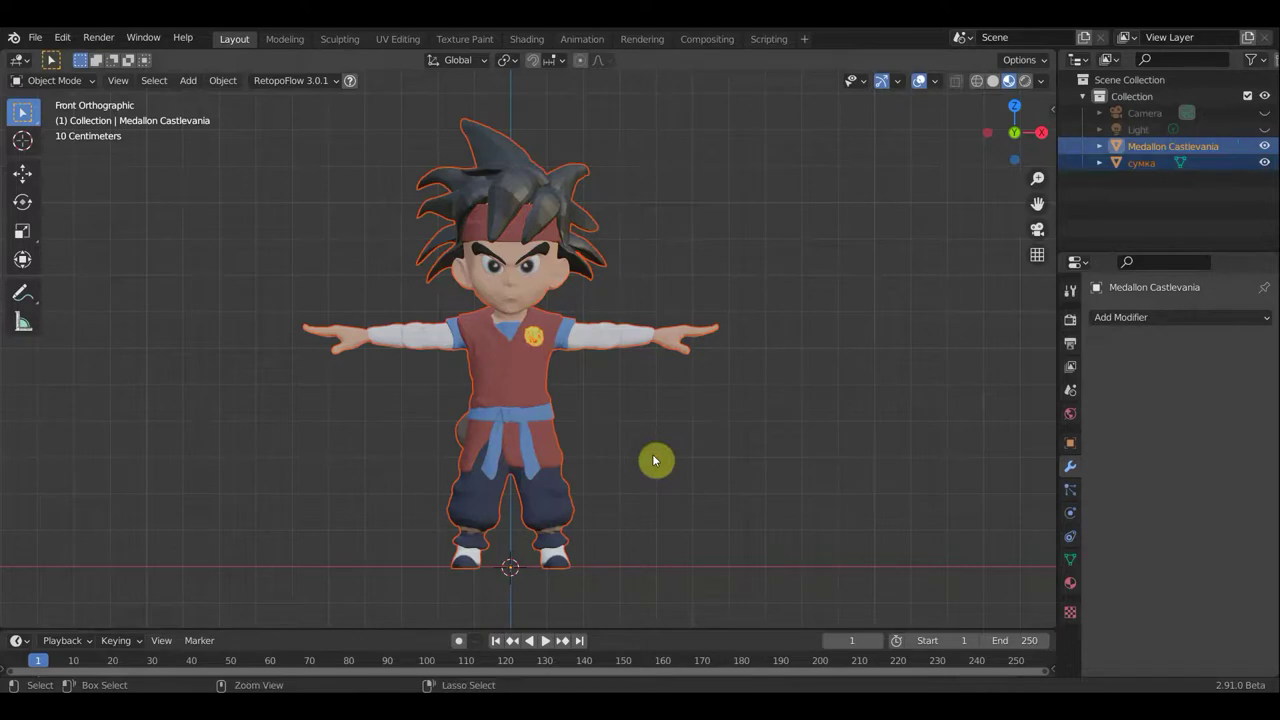
pyautogui.hotkey('ctrl', 'j')
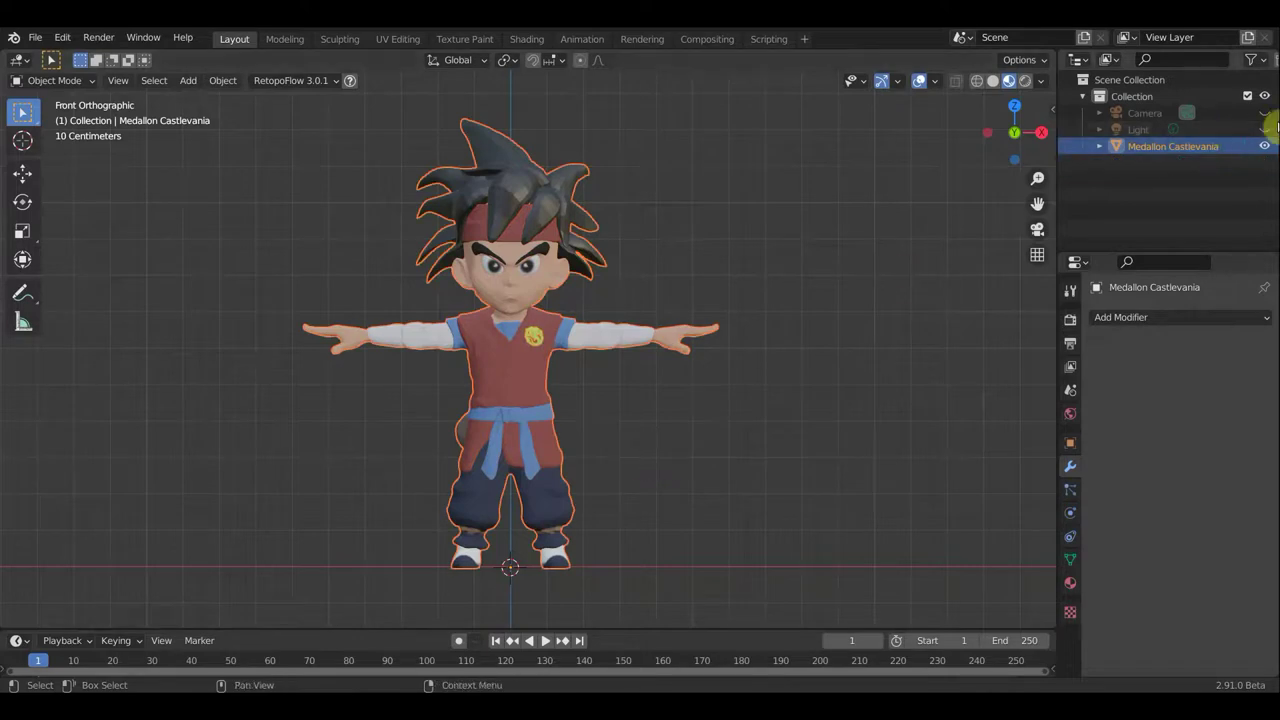
# Unhide the light, delete the camera and light, and reselect the character
pyautogui.click(1266, 129)
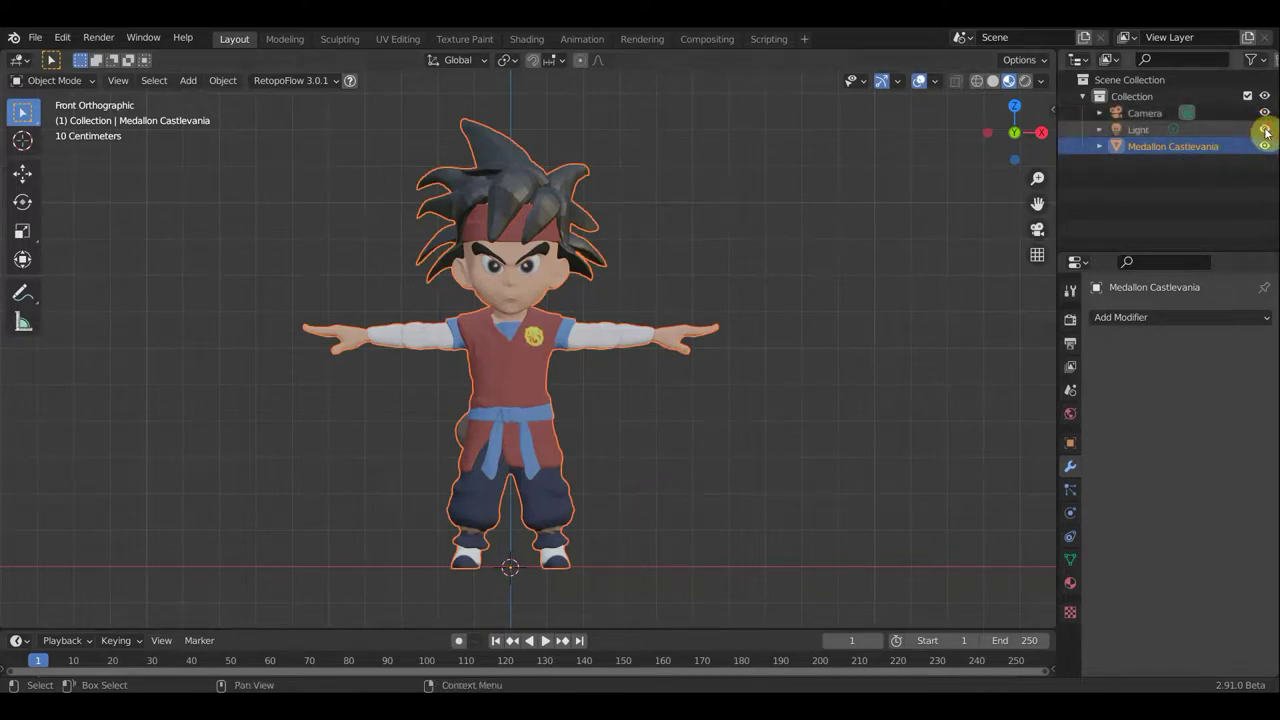
pyautogui.click(1140, 129)
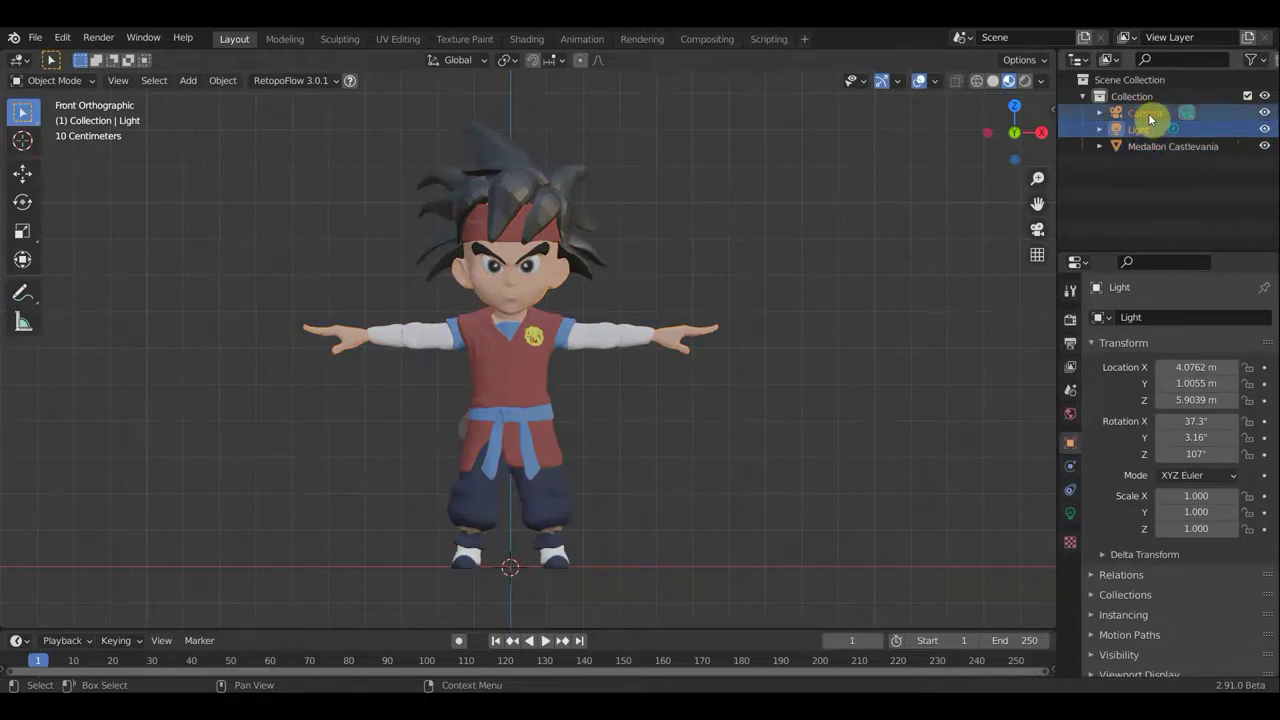
pyautogui.press('Delete')
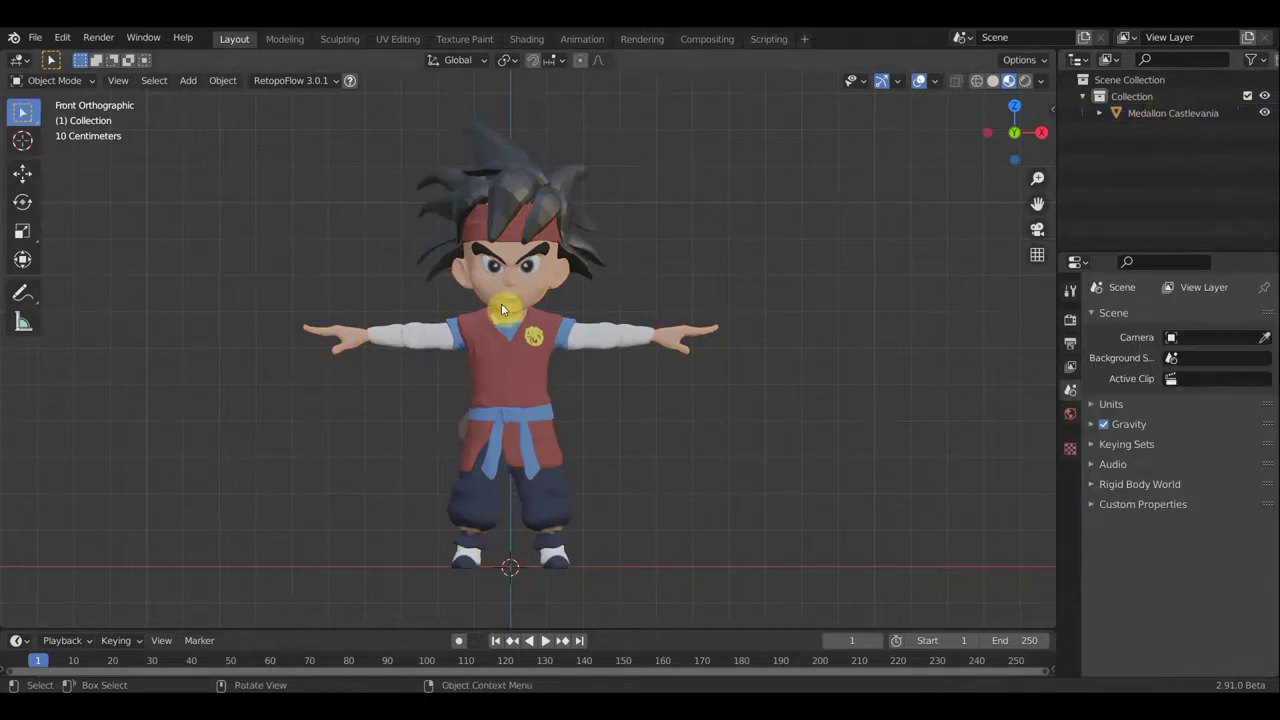
pyautogui.click(546, 257)
pyautogui.click(35, 37)
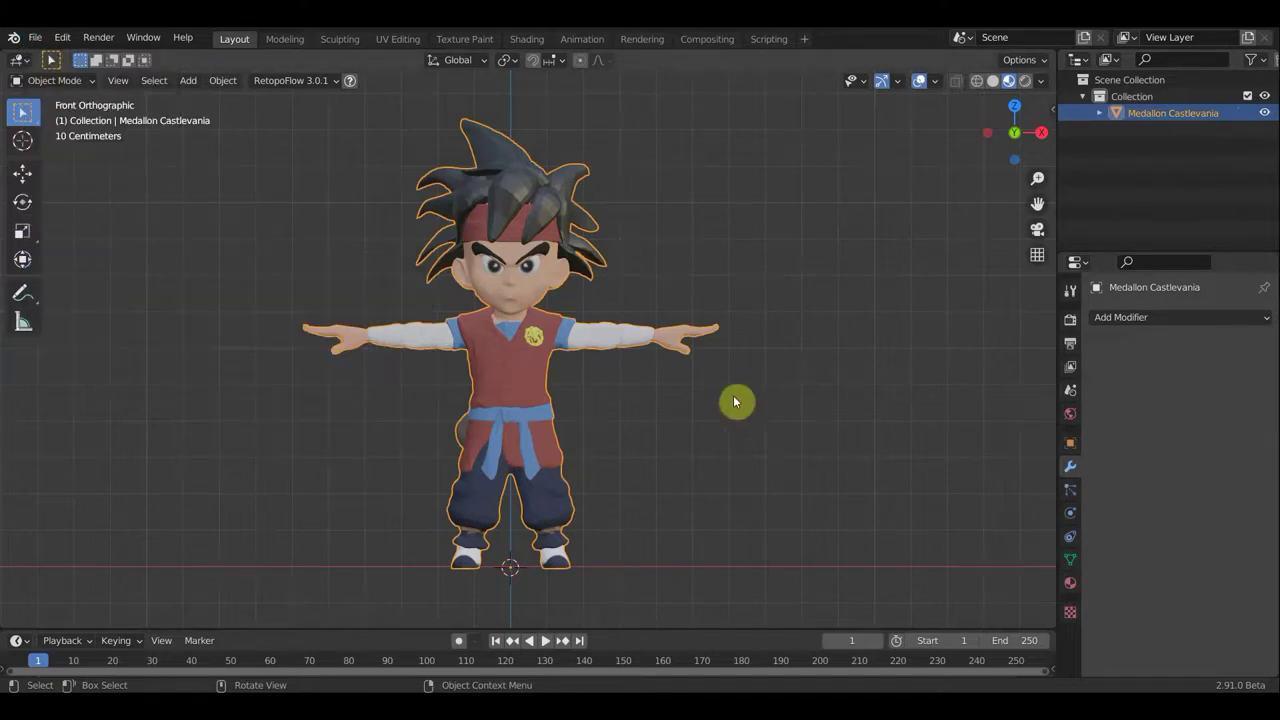
# Rotate the Mixamo preview to view the T-posed cartoon boy from other angles
pyautogui.moveTo(728, 381)
pyautogui.mouseDown(button='middle')
pyautogui.moveTo(650, 404)
pyautogui.moveTo(677, 399)
pyautogui.mouseUp(button='middle')
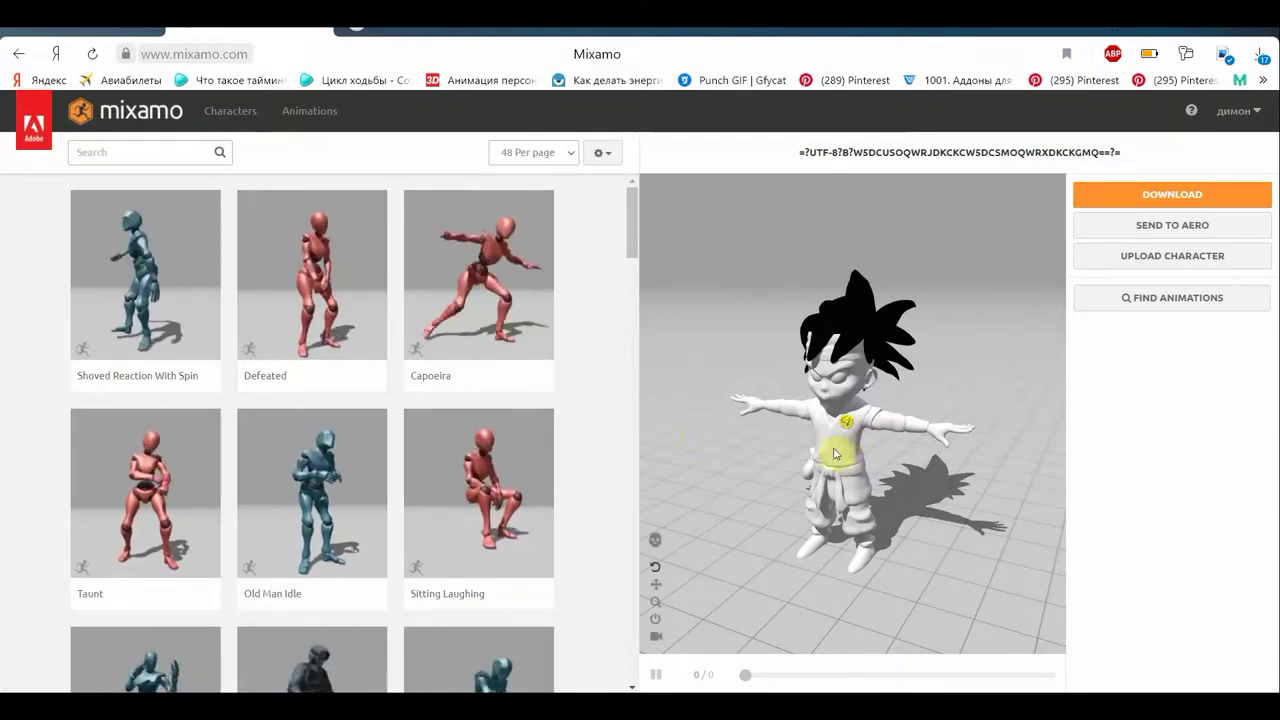
pyautogui.moveTo(852, 440)
pyautogui.mouseDown()
pyautogui.moveTo(857, 369)
pyautogui.moveTo(888, 376)
pyautogui.moveTo(891, 423)
pyautogui.moveTo(863, 434)
pyautogui.moveTo(724, 428)
pyautogui.moveTo(763, 451)
pyautogui.moveTo(831, 449)
pyautogui.mouseUp()
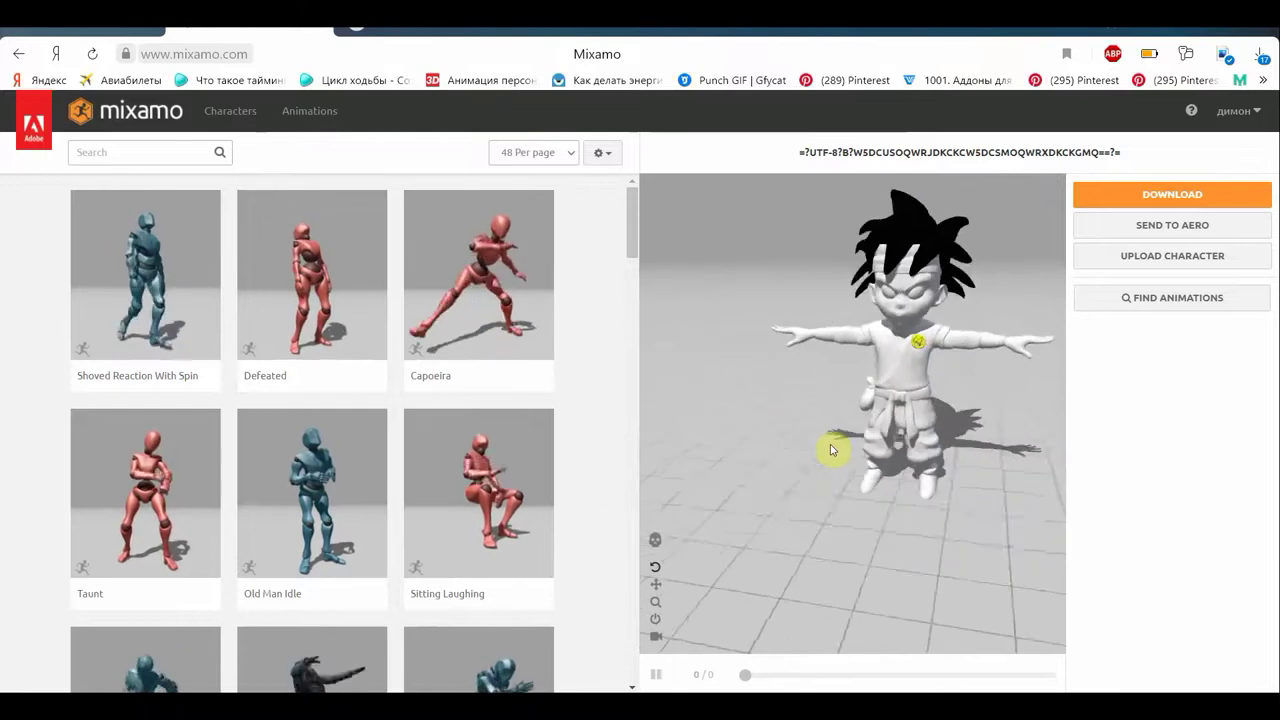
# Apply the 456-frame Dancing Twerk animation and pause its preview at frame 334
pyautogui.scroll(-2, 394, 423)
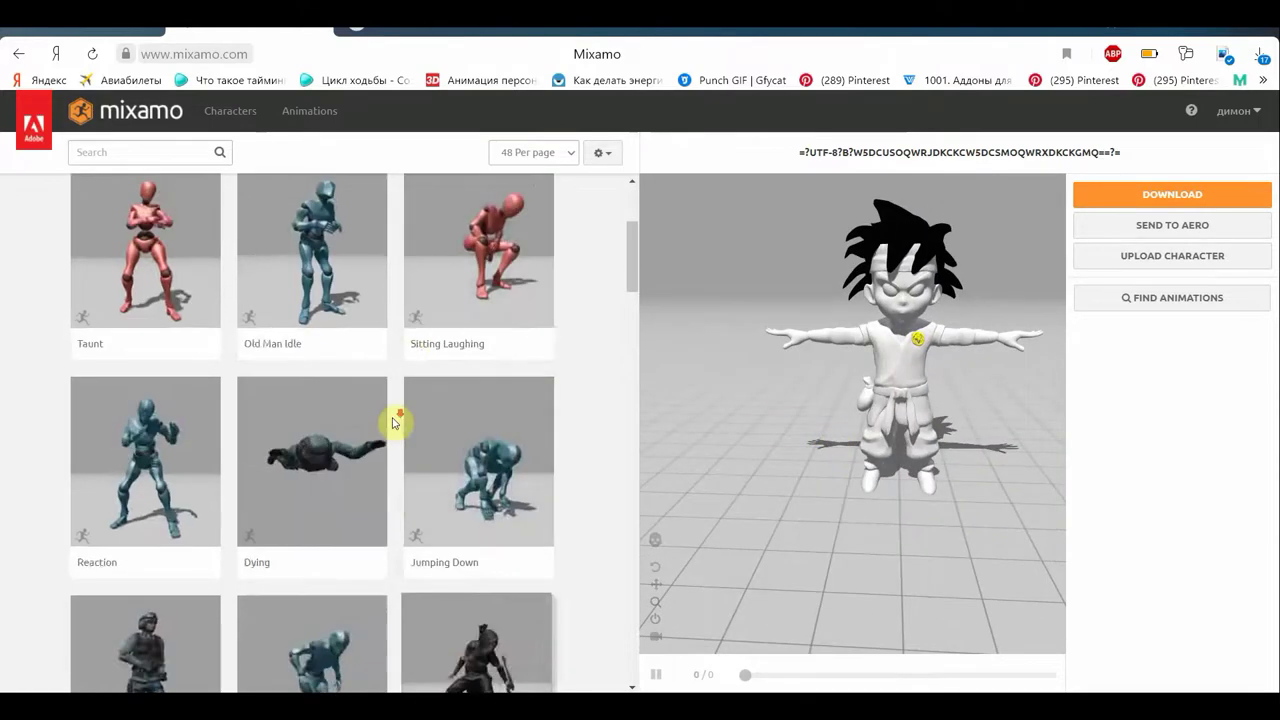
pyautogui.scroll(-2, 394, 423)
pyautogui.scroll(-2, 394, 423)
pyautogui.scroll(-2, 390, 422)
pyautogui.scroll(-3, 388, 422)
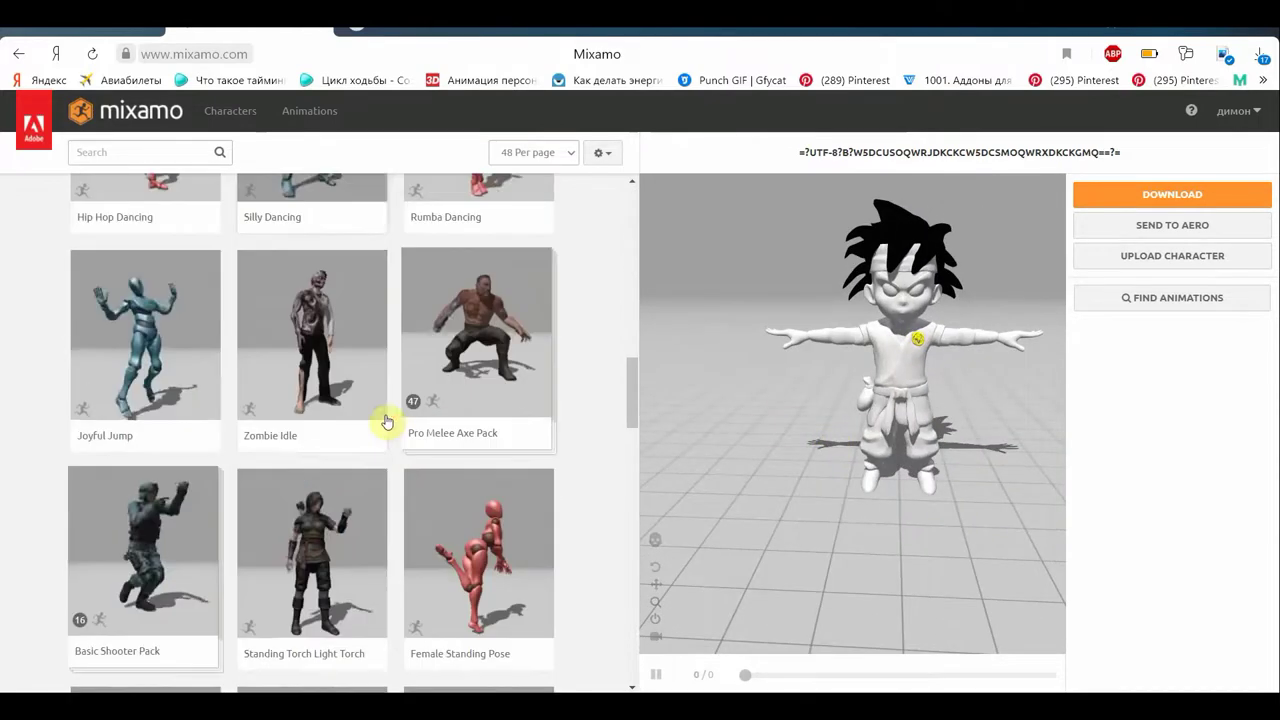
pyautogui.scroll(-4, 388, 422)
pyautogui.scroll(-1, 388, 422)
pyautogui.scroll(-3, 388, 422)
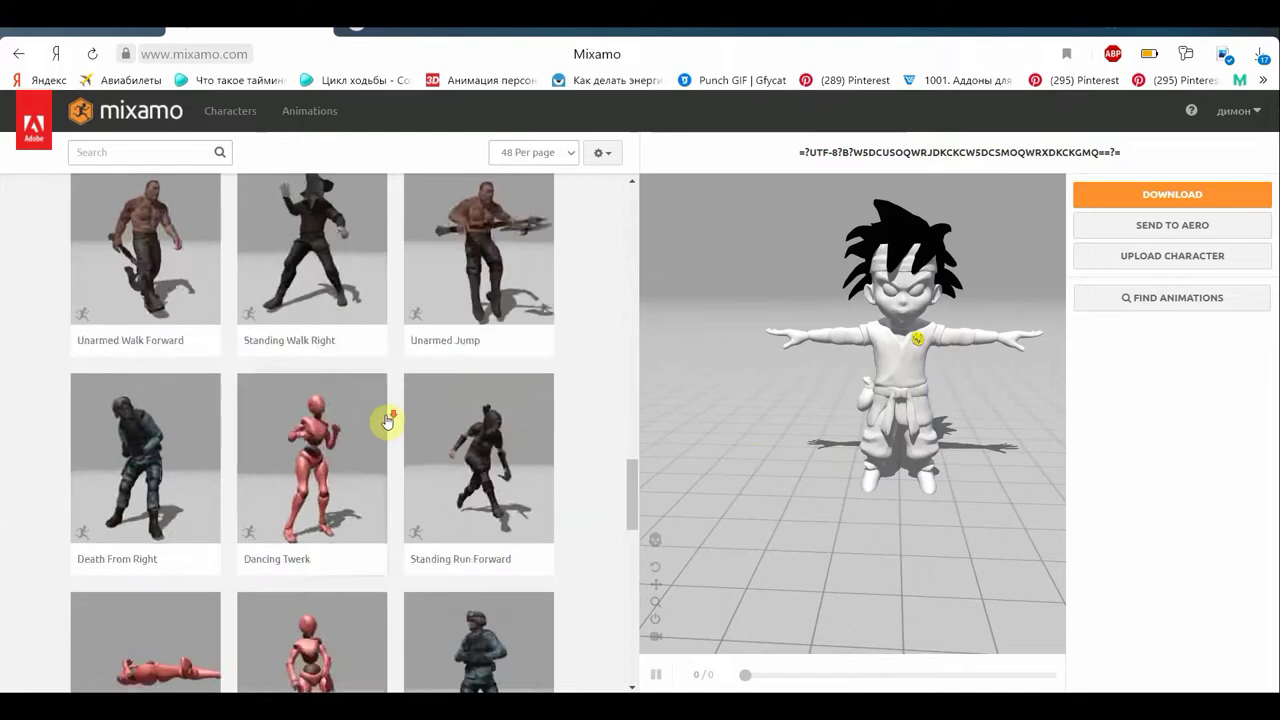
pyautogui.scroll(-2, 388, 422)
pyautogui.scroll(1, 360, 416)
pyautogui.scroll(2, 335, 395)
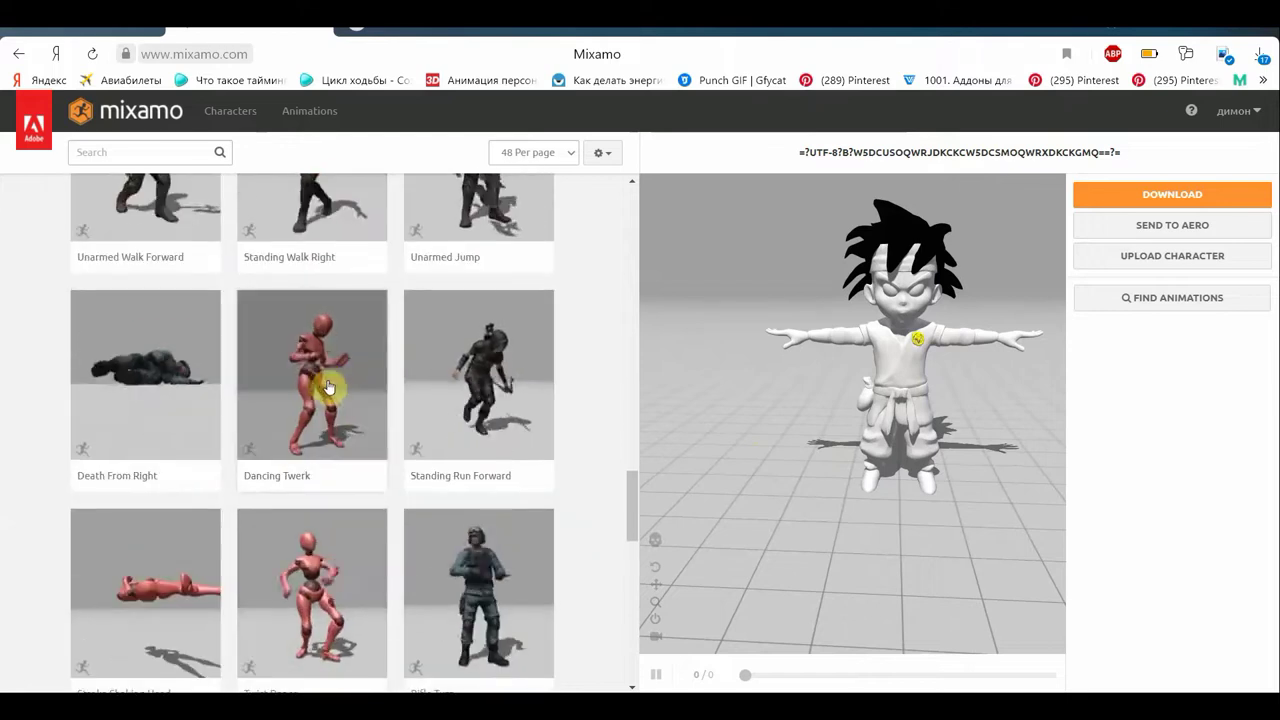
pyautogui.click(386, 386)
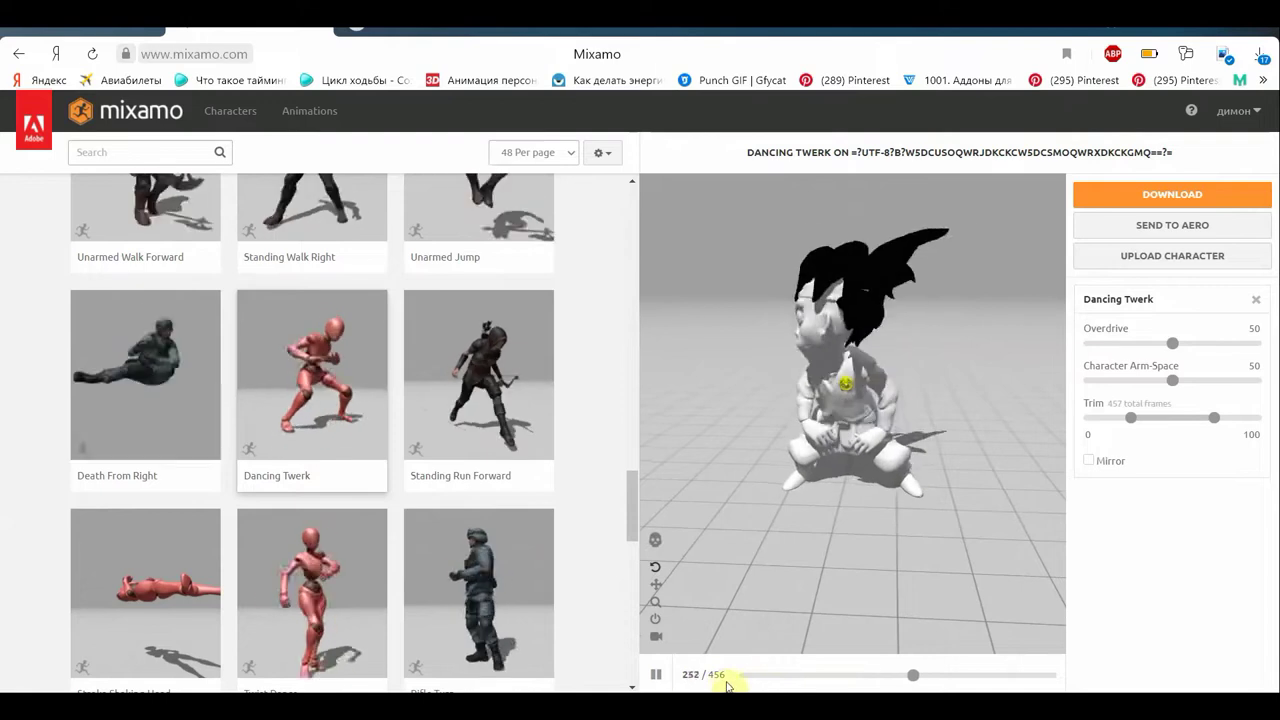
pyautogui.click(656, 680)
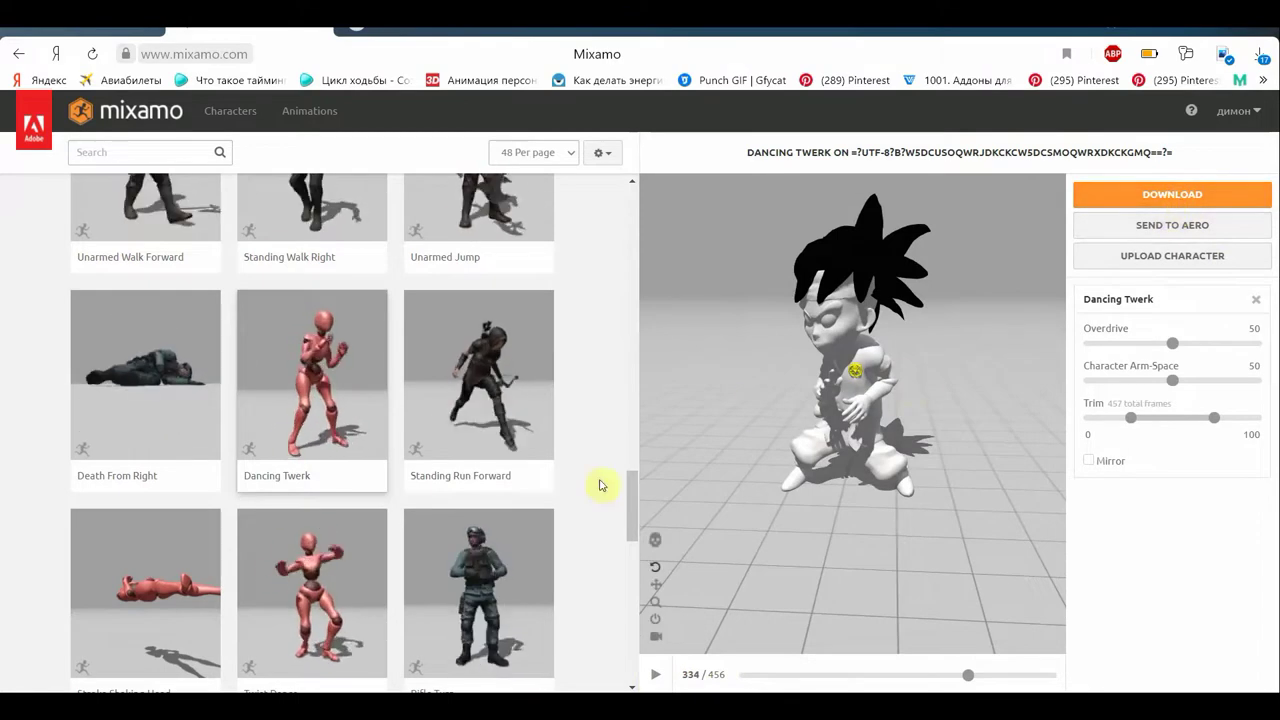
# Cancel the Download Settings and switch the boy to the Unarmed Idle Looking Ver. 2 animation
pyautogui.scroll(-2, 444, 492)
pyautogui.scroll(-2, 444, 492)
pyautogui.scroll(-2, 444, 492)
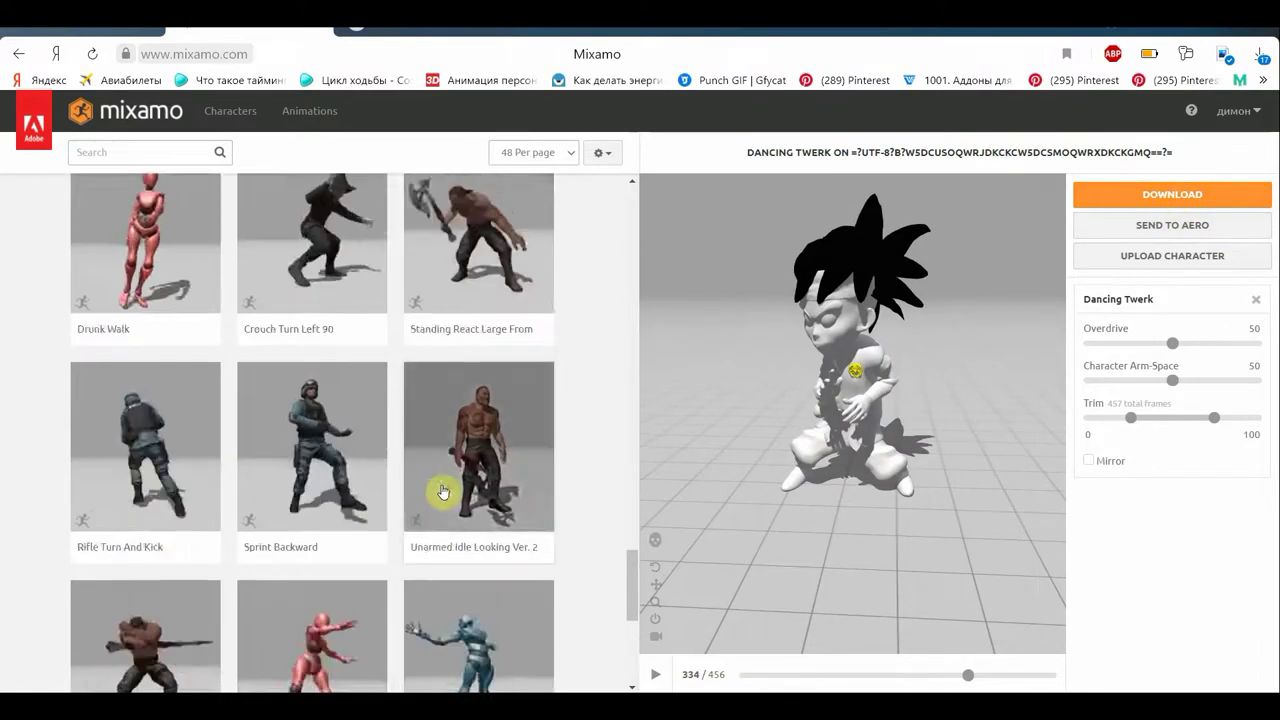
pyautogui.scroll(-2, 444, 492)
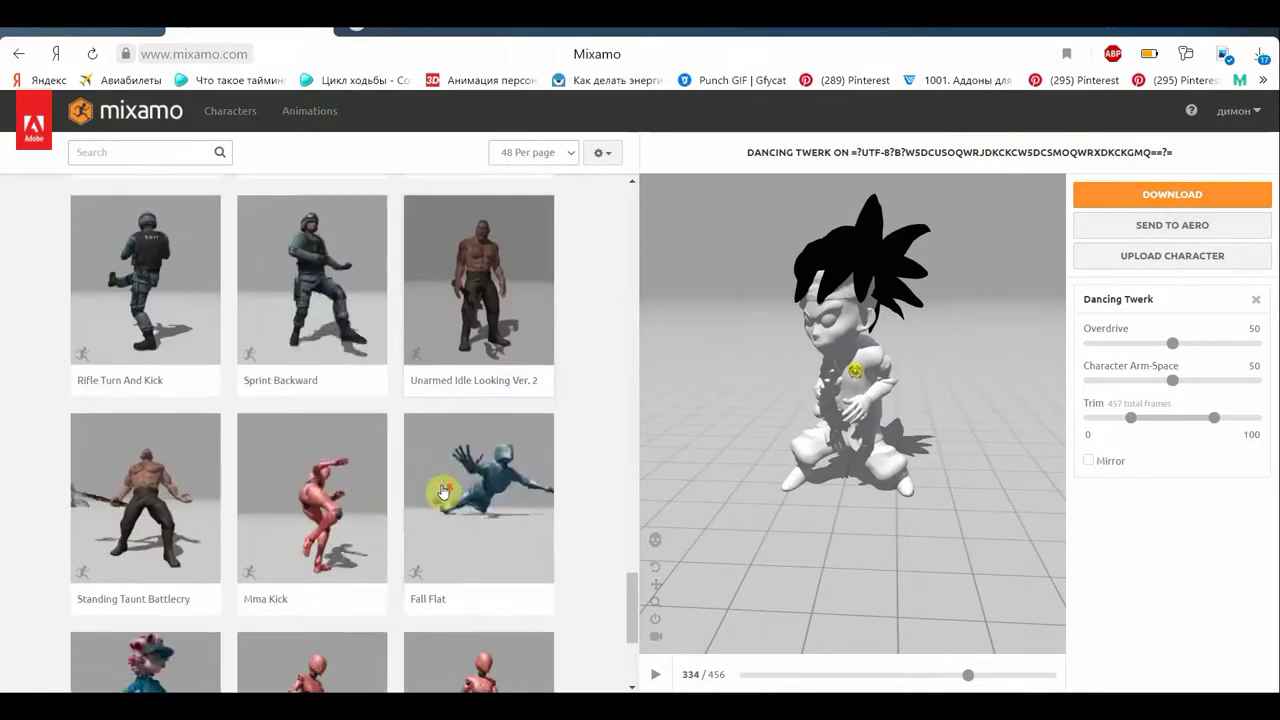
pyautogui.click(1165, 197)
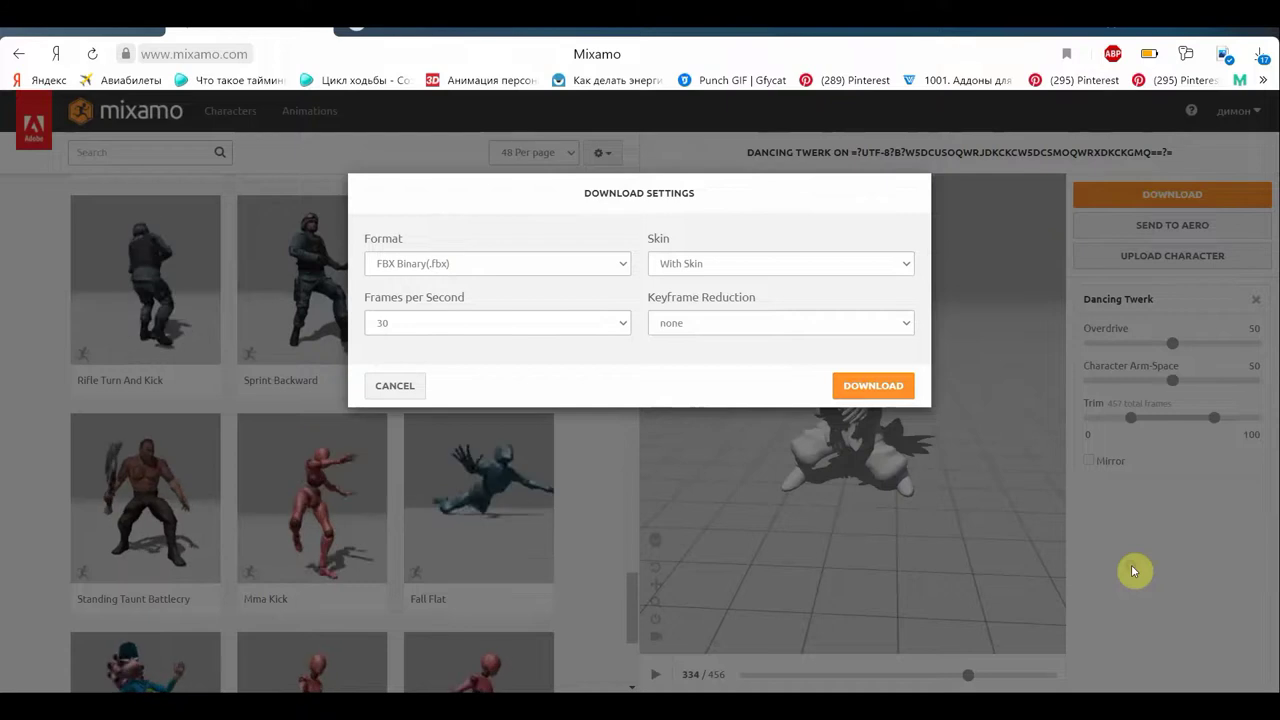
pyautogui.click(398, 386)
pyautogui.click(469, 305)
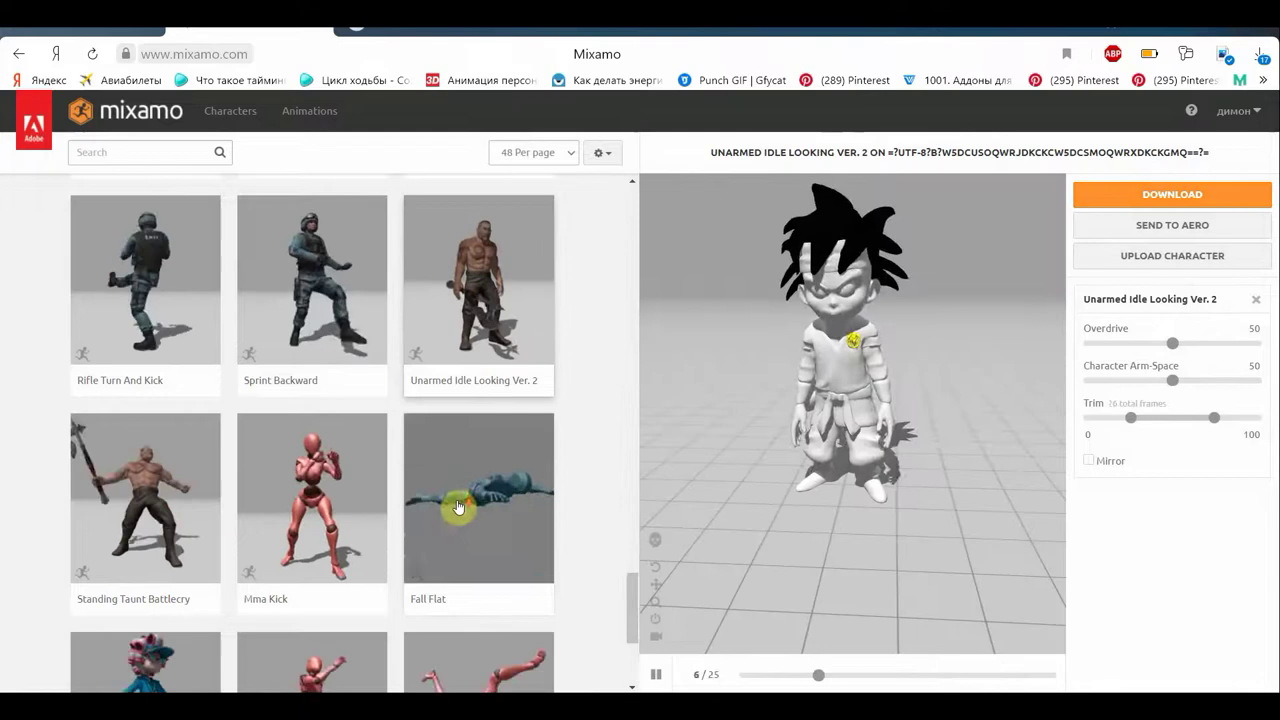
# Go to page 4 of the Mixamo animation library and toggle Mirror
pyautogui.scroll(-3, 460, 505)
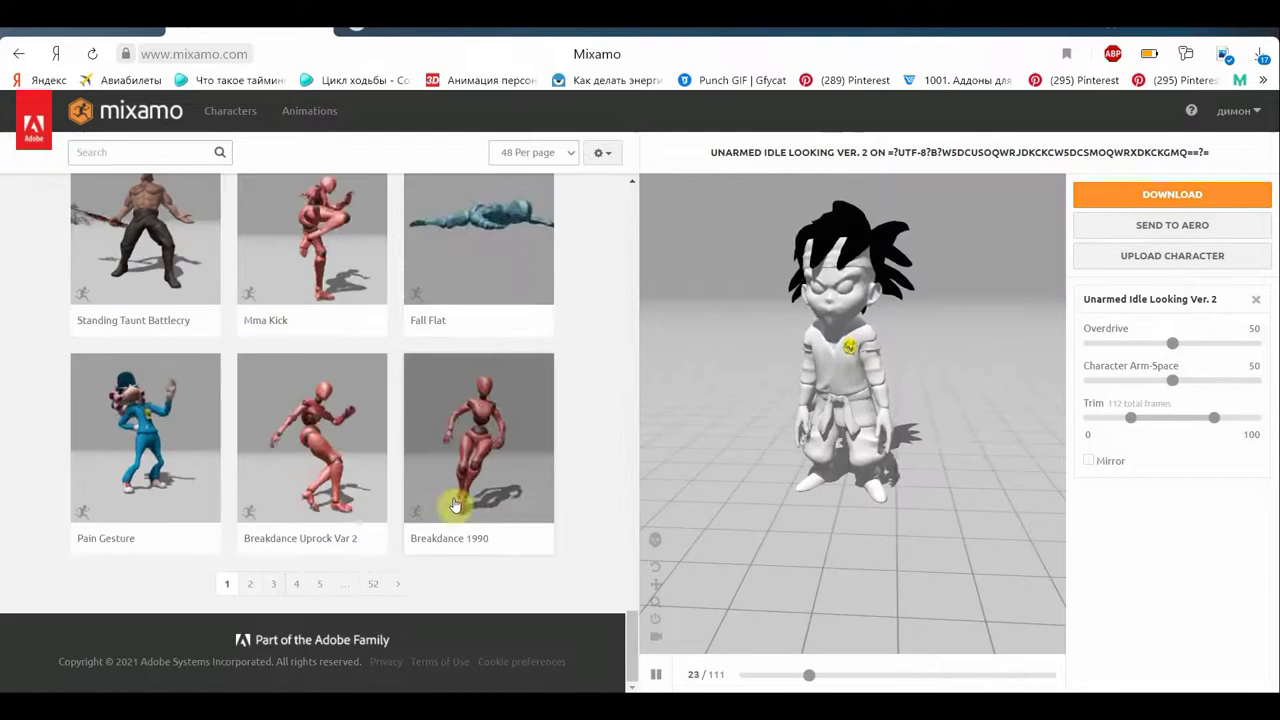
pyautogui.click(300, 581)
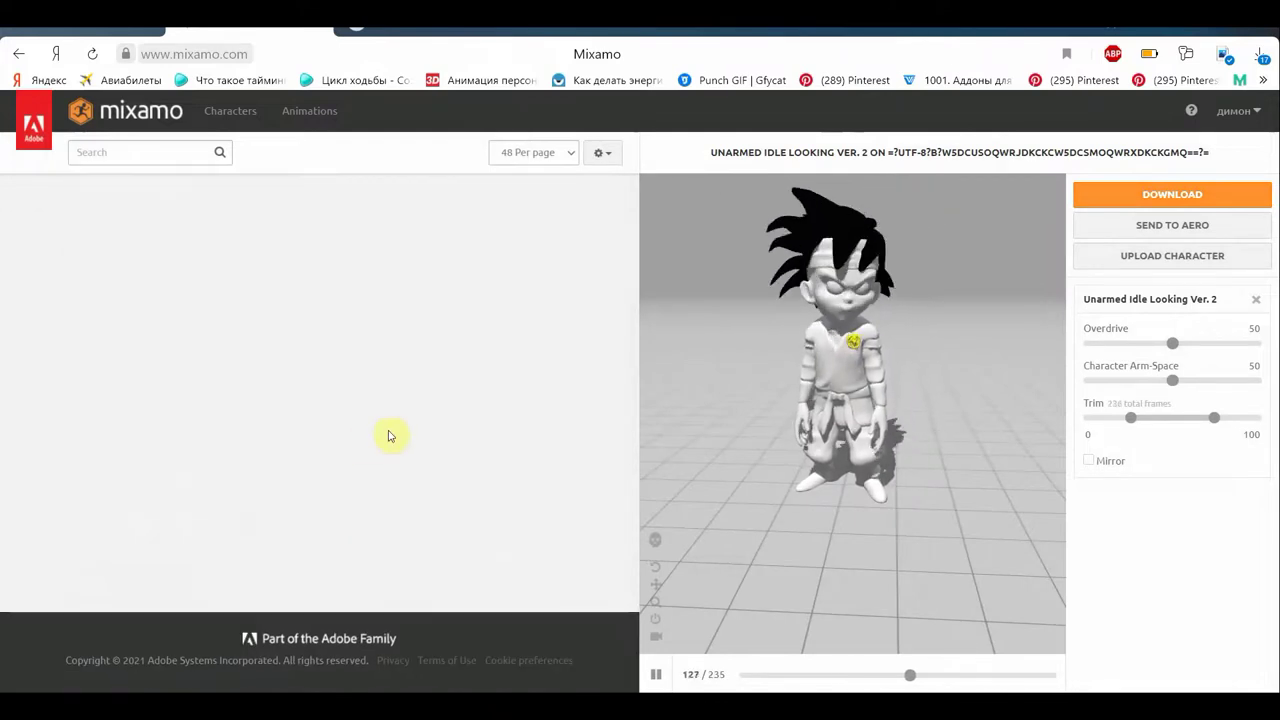
pyautogui.click(1088, 460)
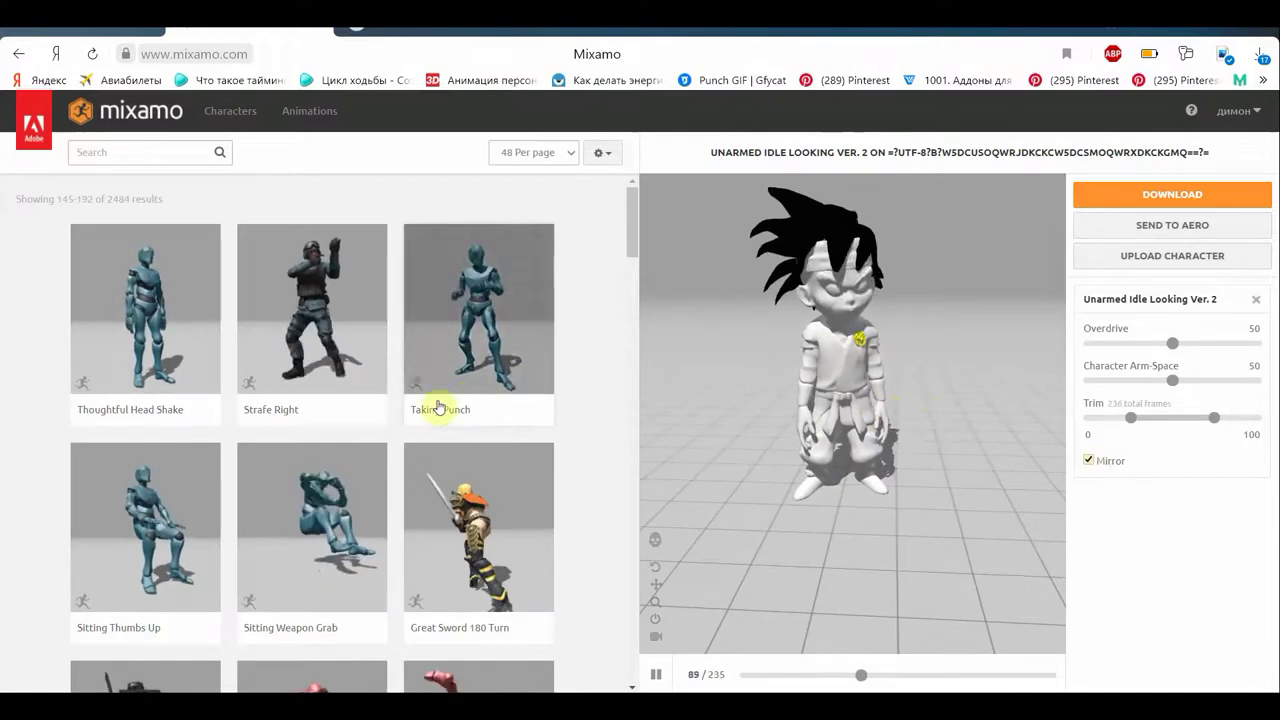
# Apply the 68-frame Stop Walking With Rifle animation to the boy, Mirror off
pyautogui.scroll(-4, 435, 407)
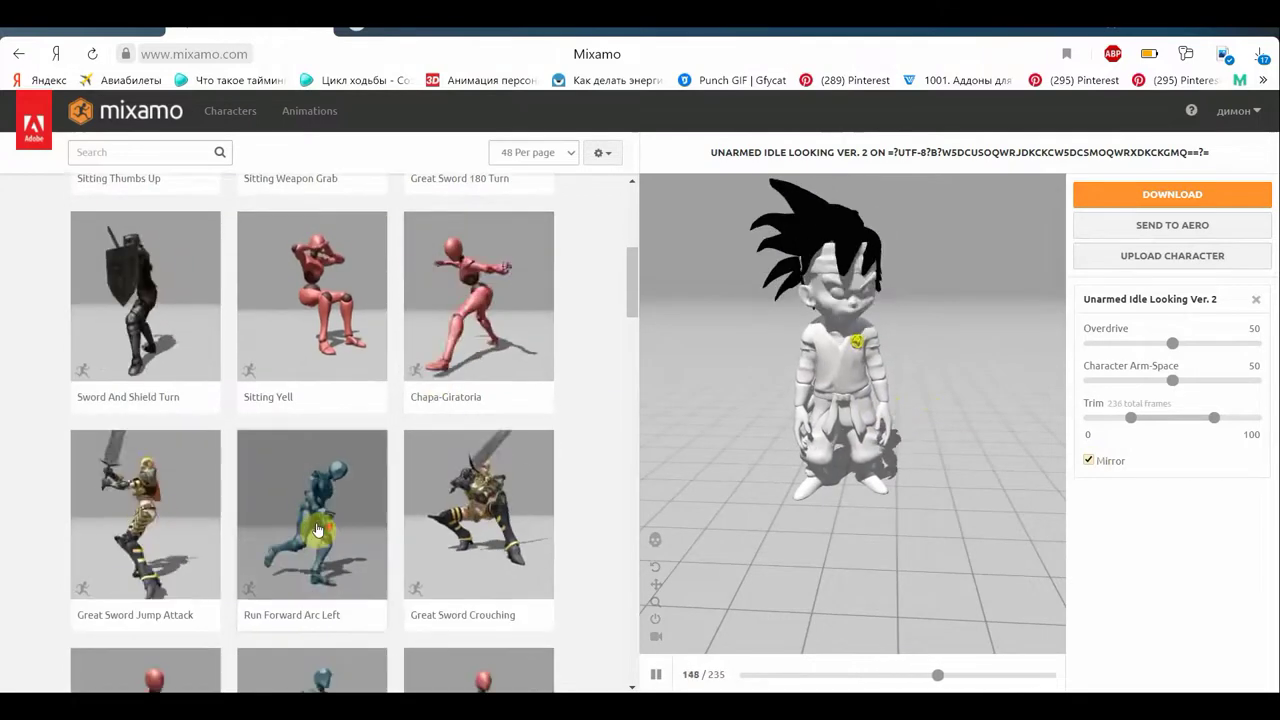
pyautogui.scroll(-3, 340, 505)
pyautogui.scroll(-4, 316, 462)
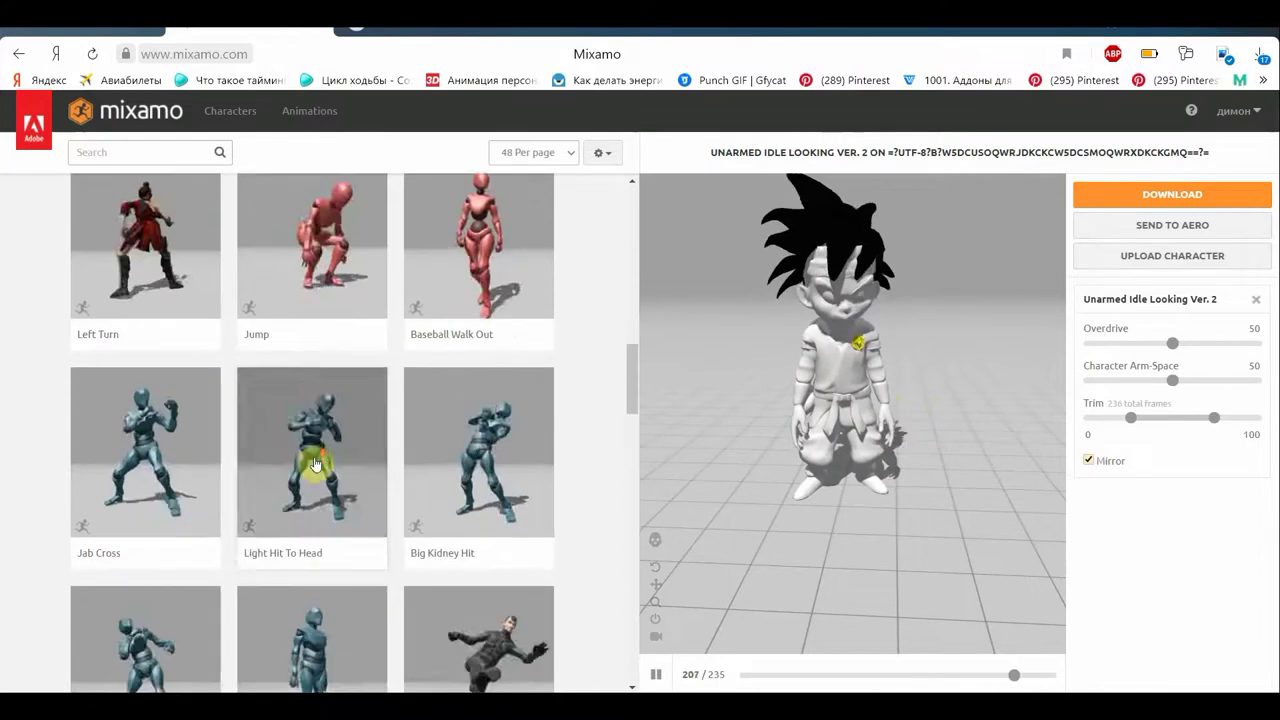
pyautogui.scroll(-1, 316, 463)
pyautogui.scroll(-3, 316, 464)
pyautogui.scroll(-1, 316, 465)
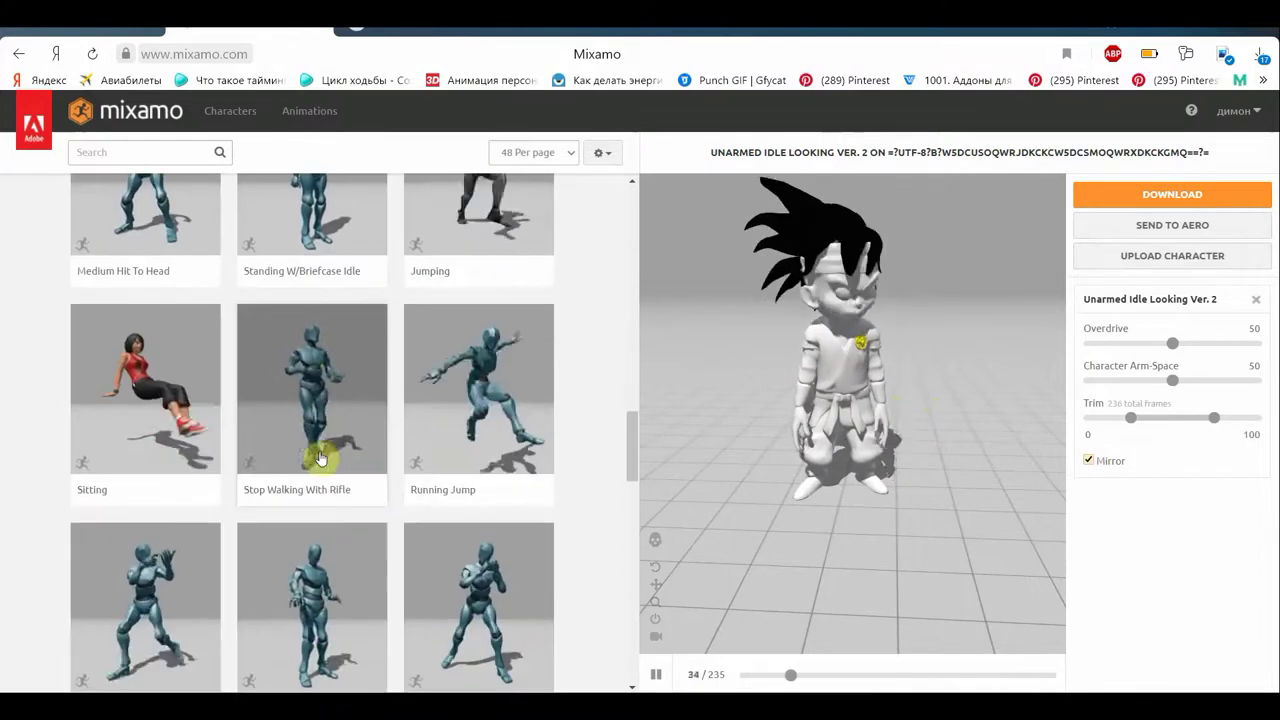
pyautogui.click(320, 458)
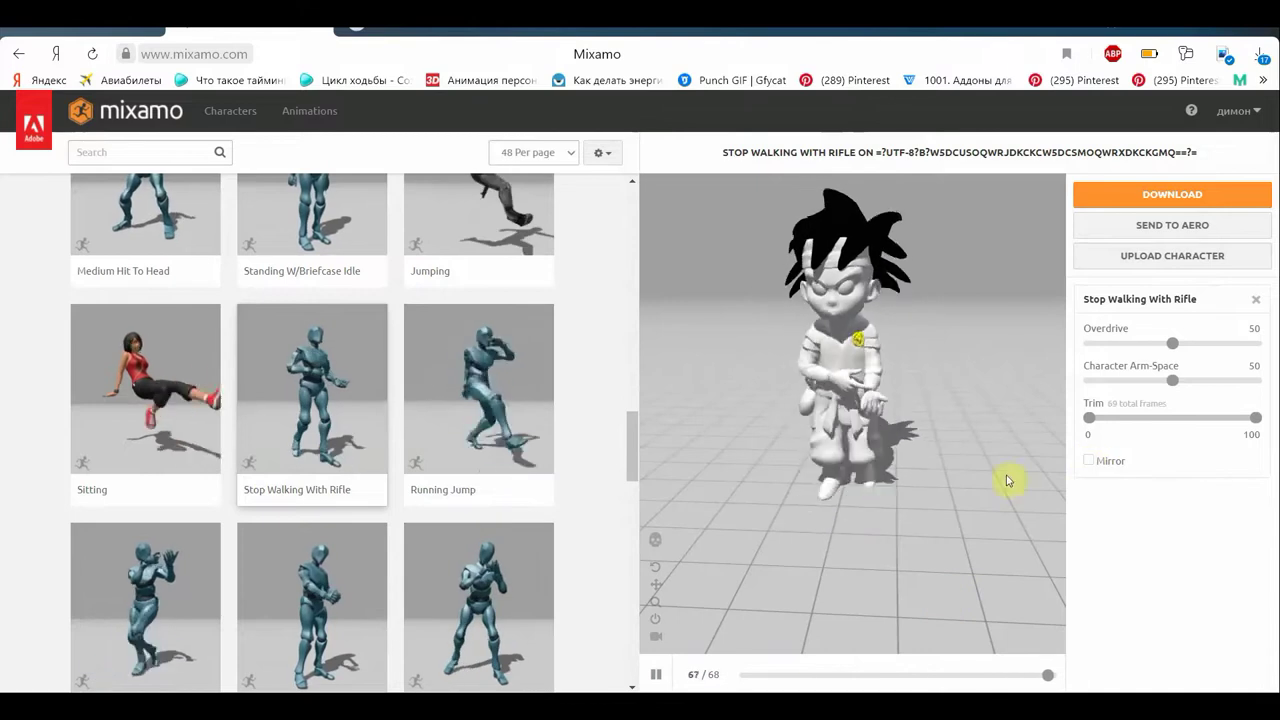
pyautogui.scroll(-5, 350, 472)
pyautogui.scroll(-2, 385, 467)
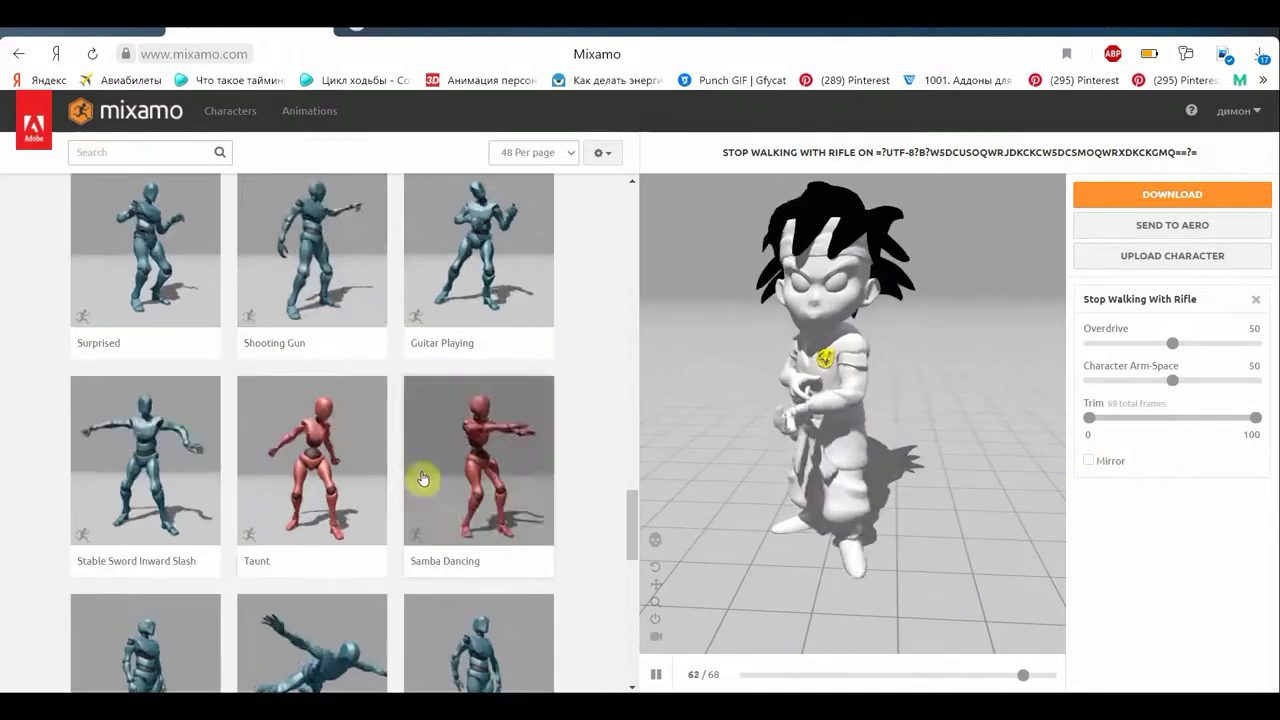
pyautogui.scroll(-3, 422, 478)
pyautogui.scroll(-4, 422, 480)
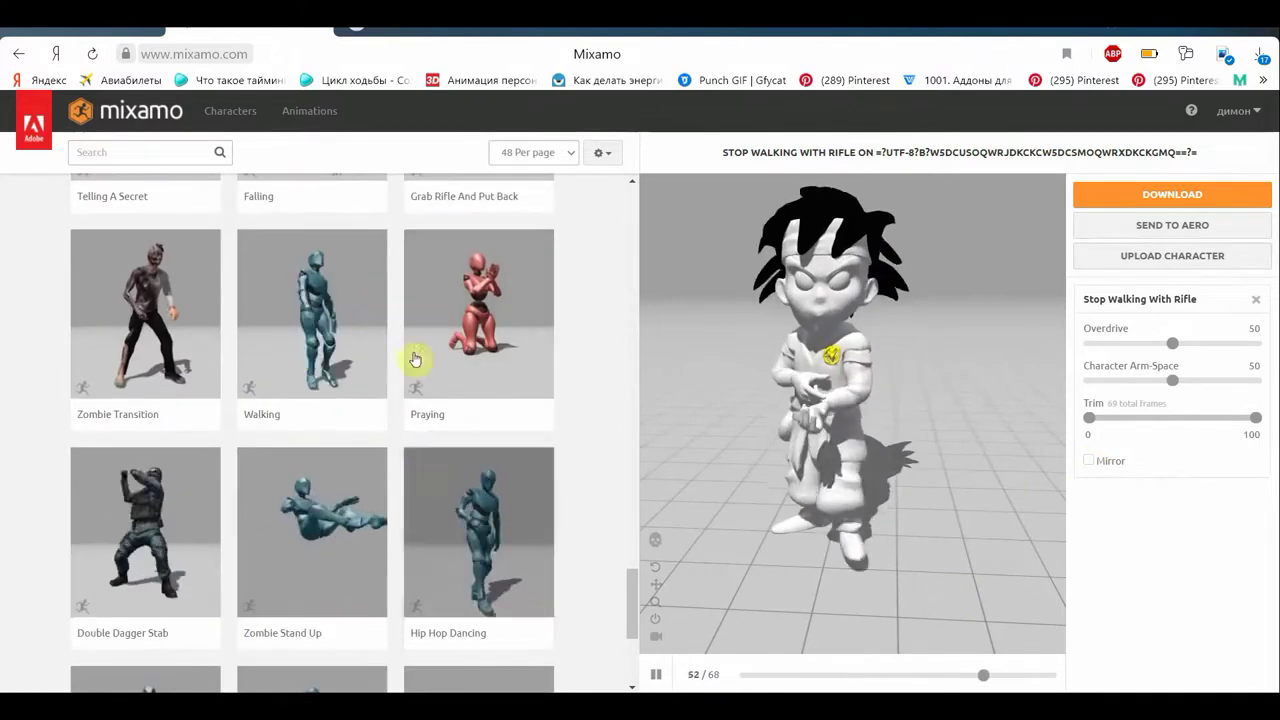
# Apply the Walking animation to the boy and turn on In Place
pyautogui.click(313, 337)
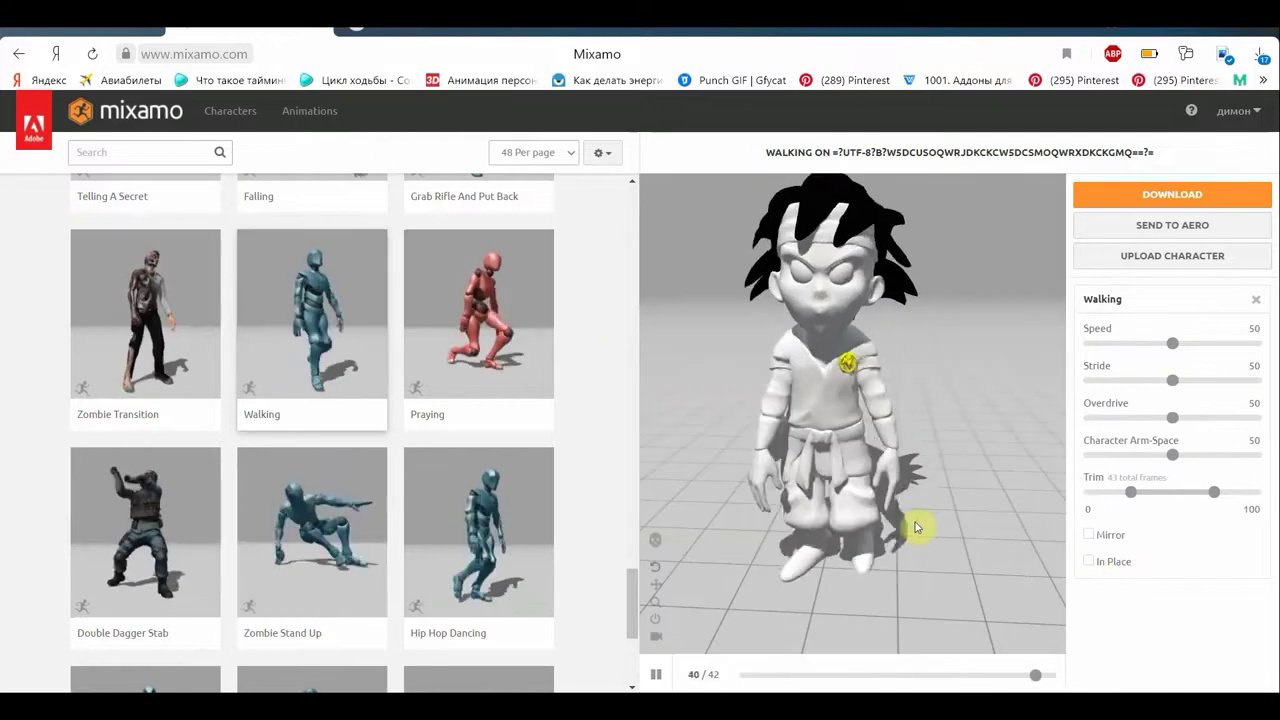
pyautogui.scroll(-3, 906, 527)
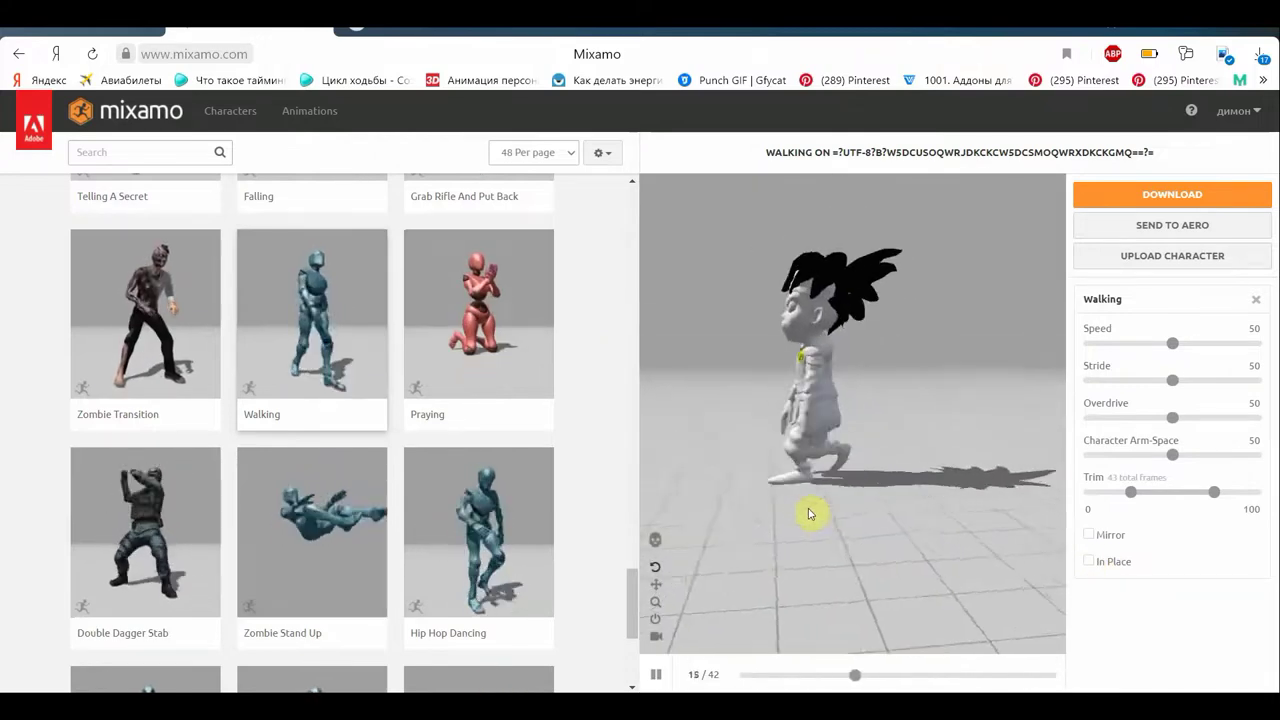
pyautogui.moveTo(800, 513); pyautogui.dragTo(952, 405)
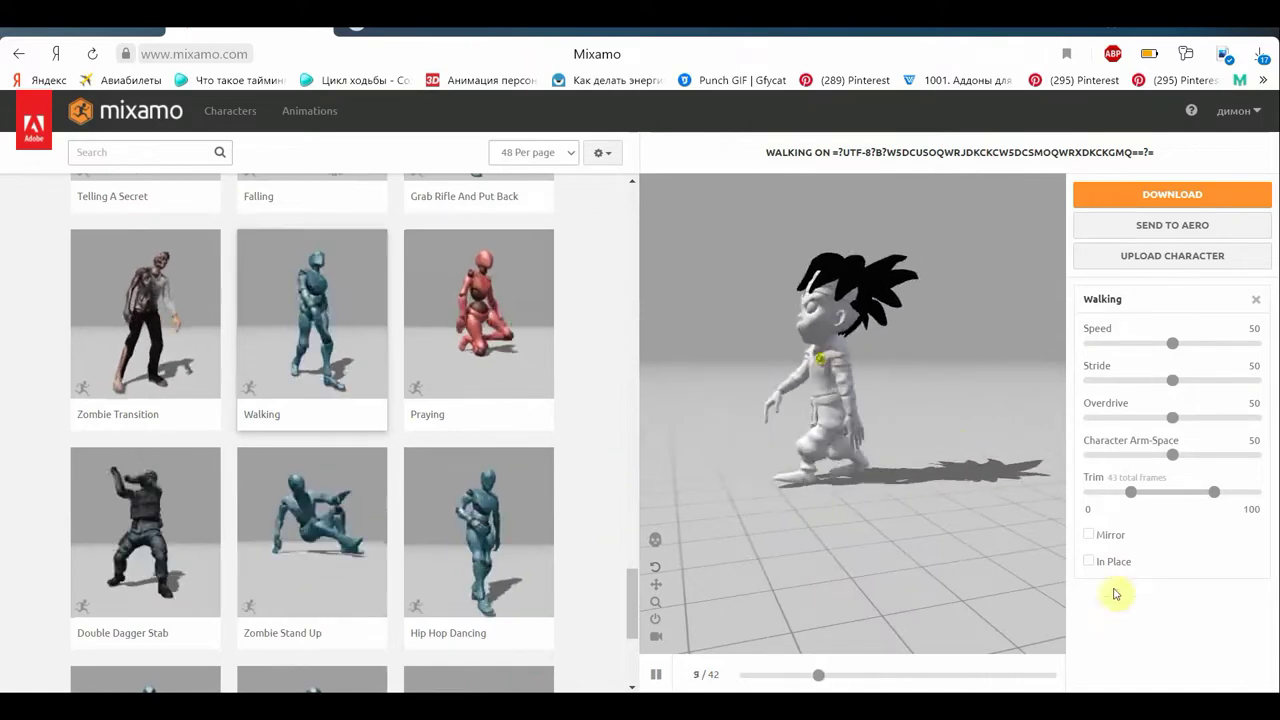
pyautogui.click(1087, 562)
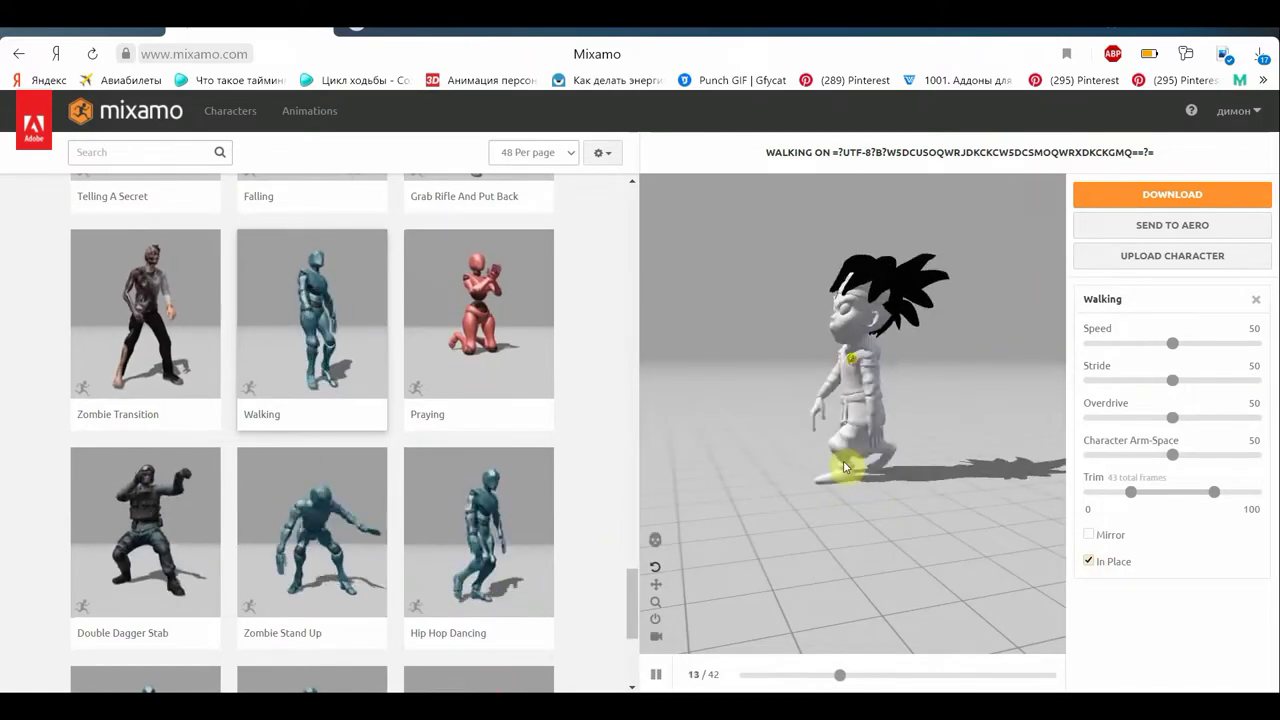
pyautogui.moveTo(829, 514); pyautogui.dragTo(908, 531)
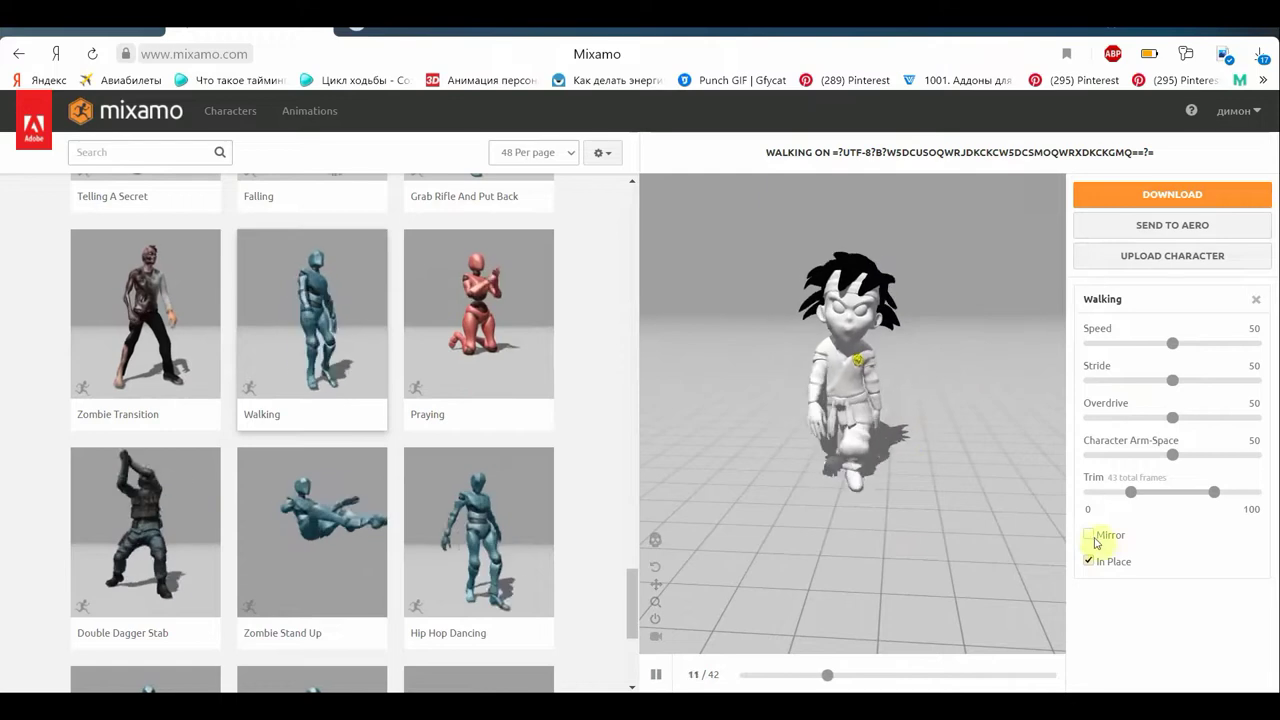
# Try Mirror, turn it back off, and shorten the Walking clip with the Trim end handle
pyautogui.click(1090, 537)
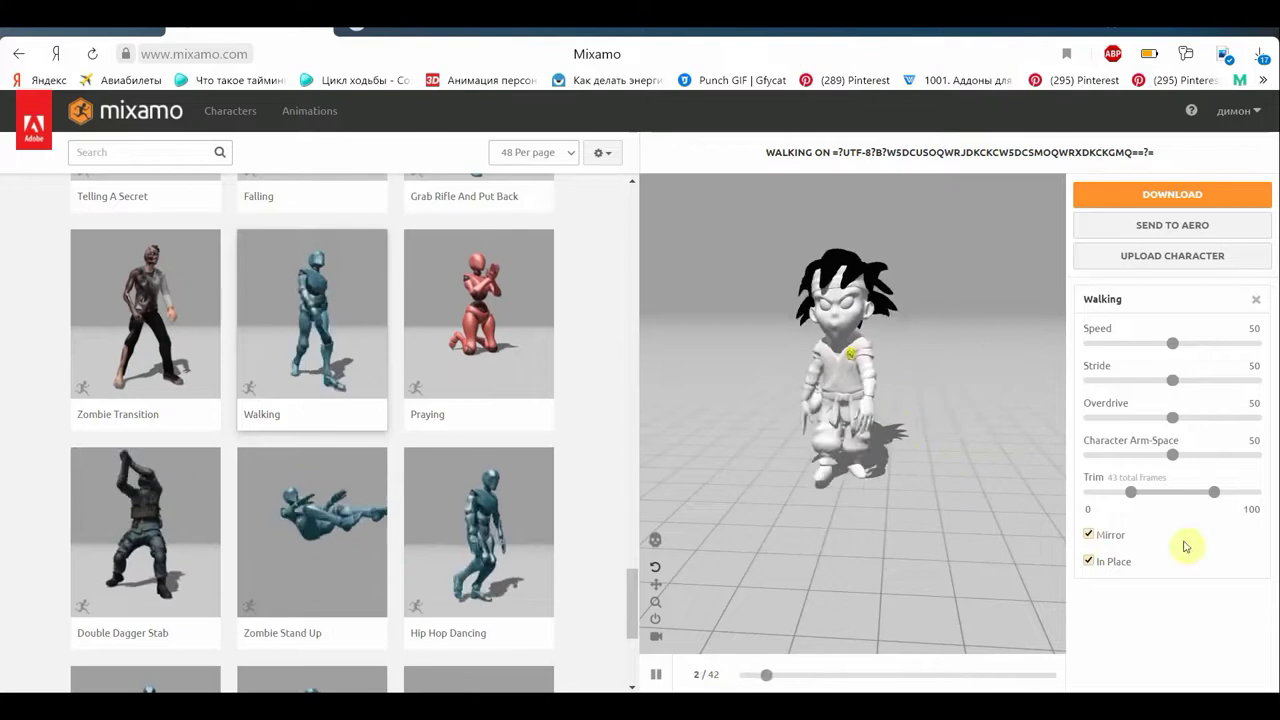
pyautogui.click(1089, 535)
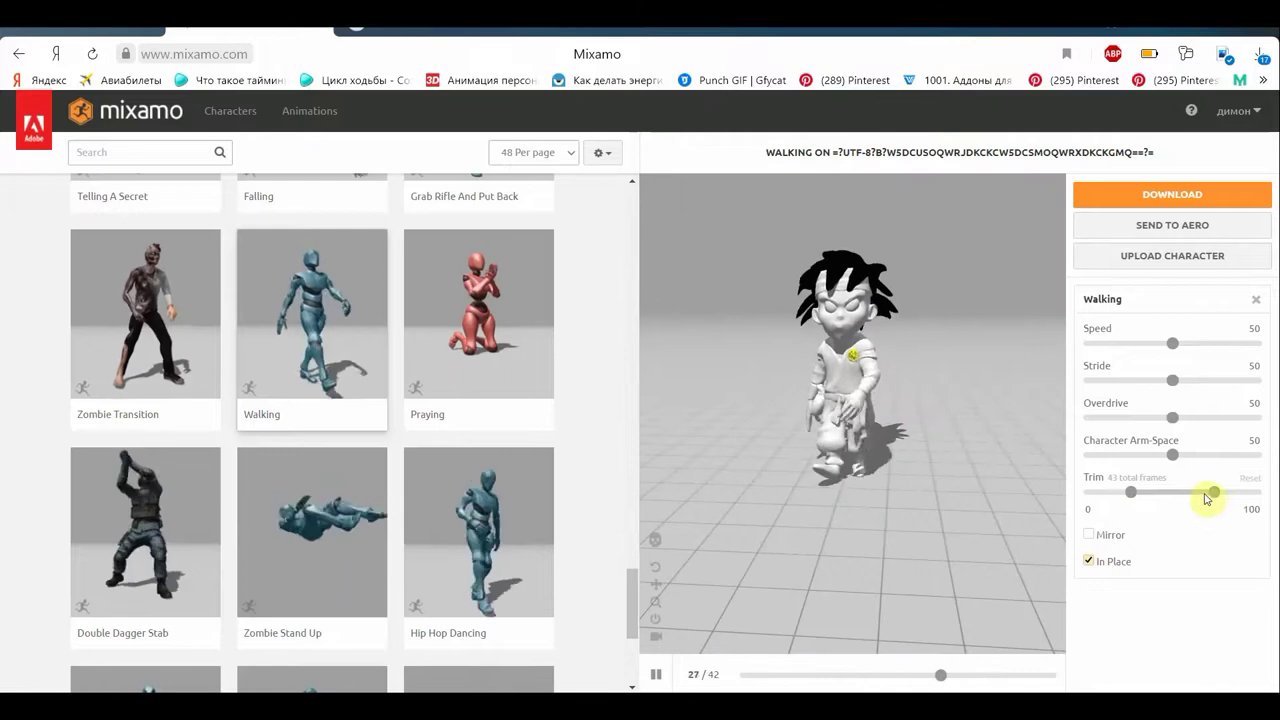
pyautogui.moveTo(1214, 493); pyautogui.dragTo(1172, 497)
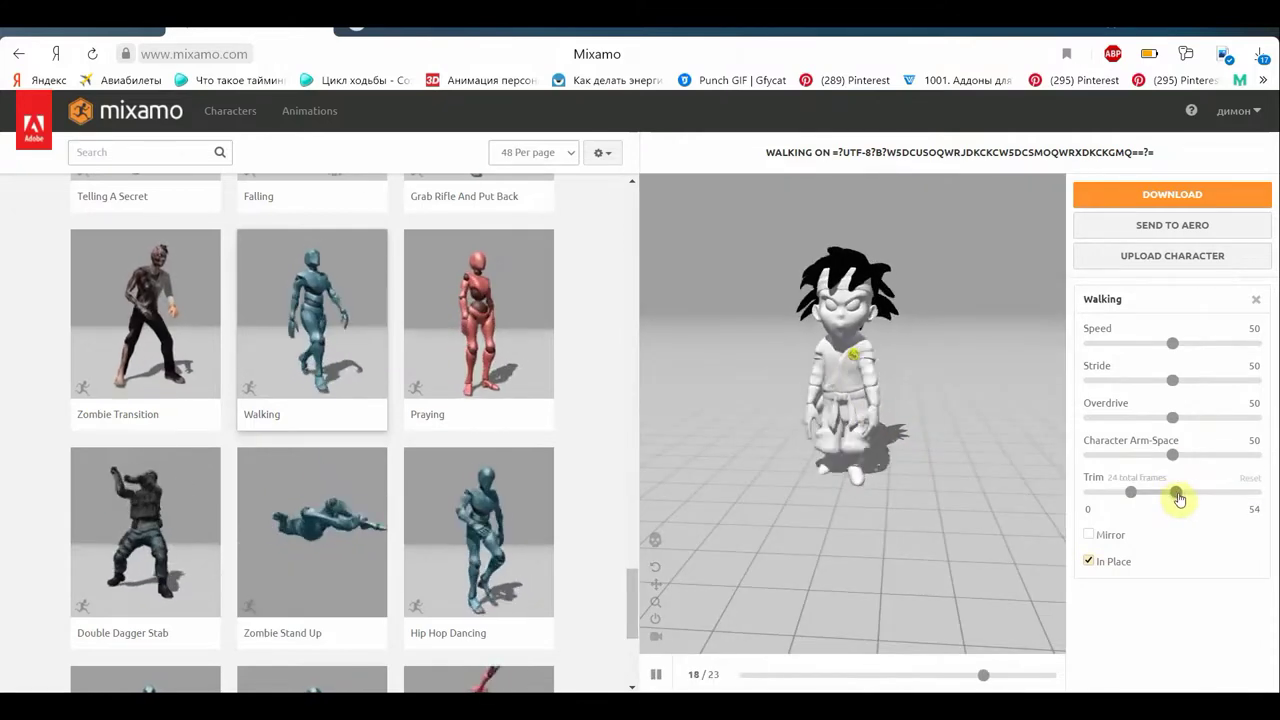
pyautogui.moveTo(1229, 497); pyautogui.dragTo(1227, 494)
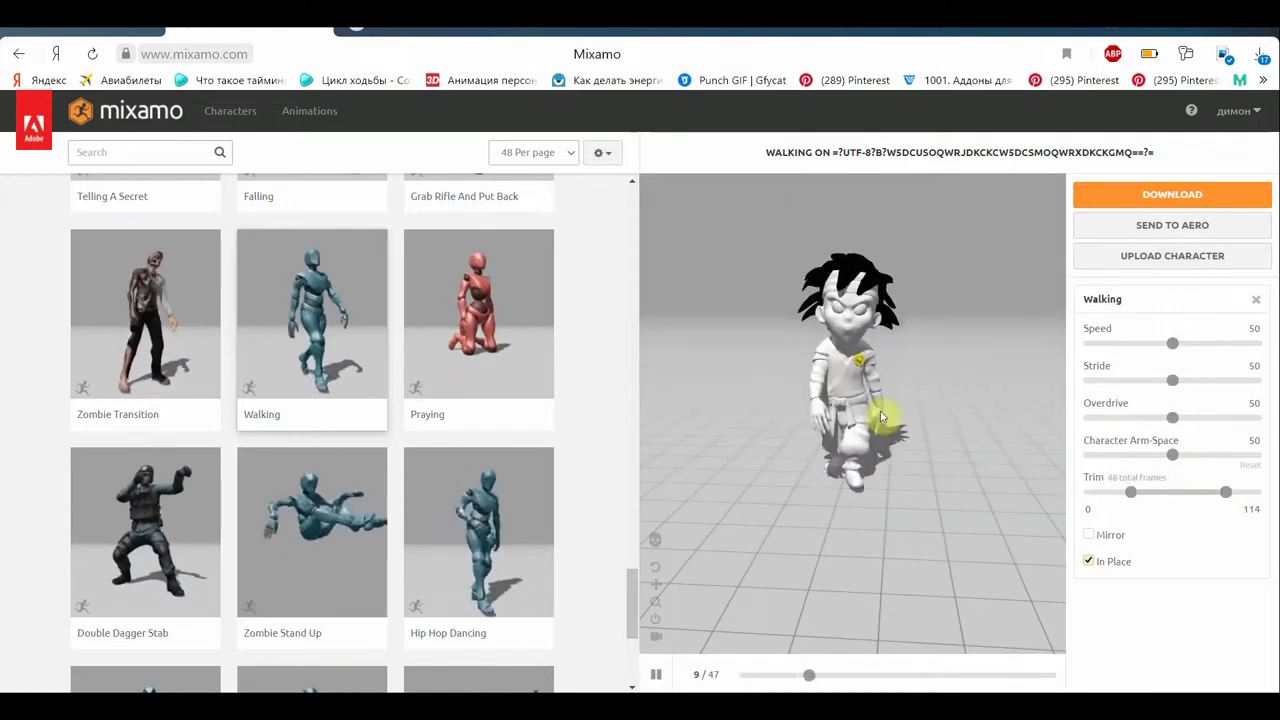
pyautogui.moveTo(1221, 497)
pyautogui.mouseDown()
pyautogui.moveTo(1209, 497)
pyautogui.moveTo(1217, 468)
pyautogui.moveTo(1240, 470)
pyautogui.mouseUp()
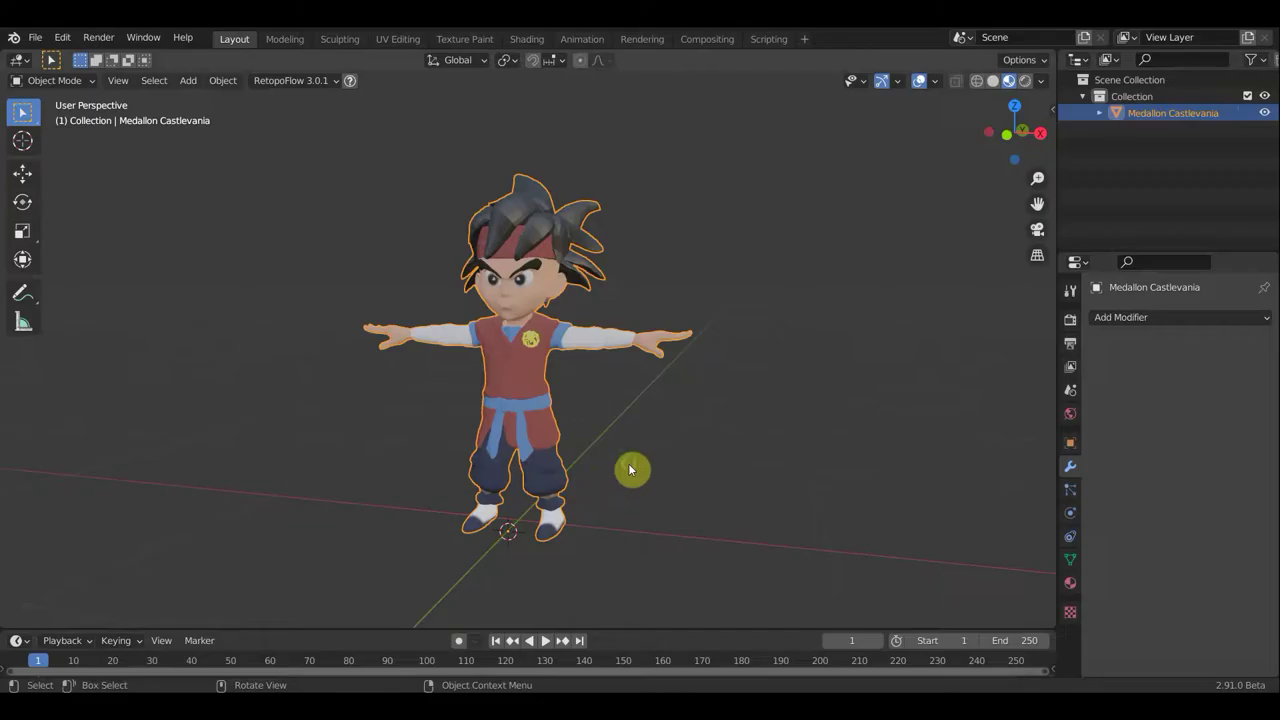
pyautogui.moveTo(630, 469); pyautogui.dragTo(650, 458, button='middle')
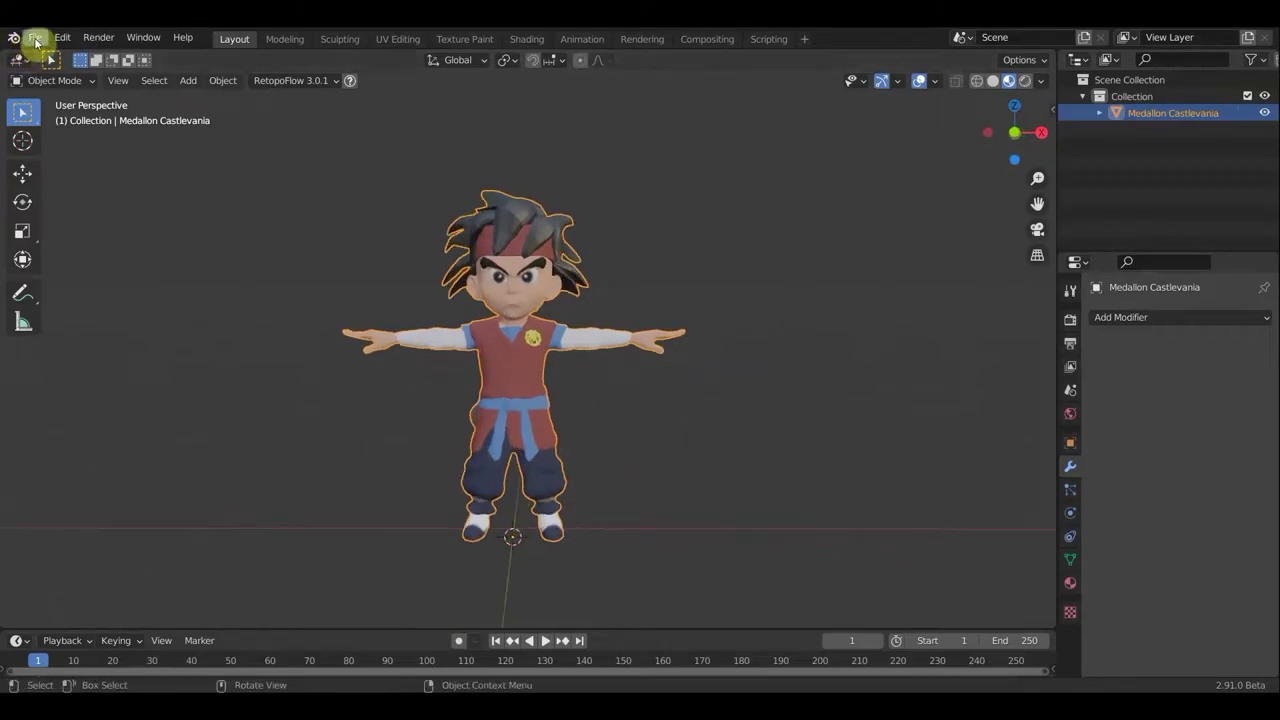
# Load the recent file кафе проэкт.blend, choosing Don't Save for the current scene
pyautogui.click(34, 40)
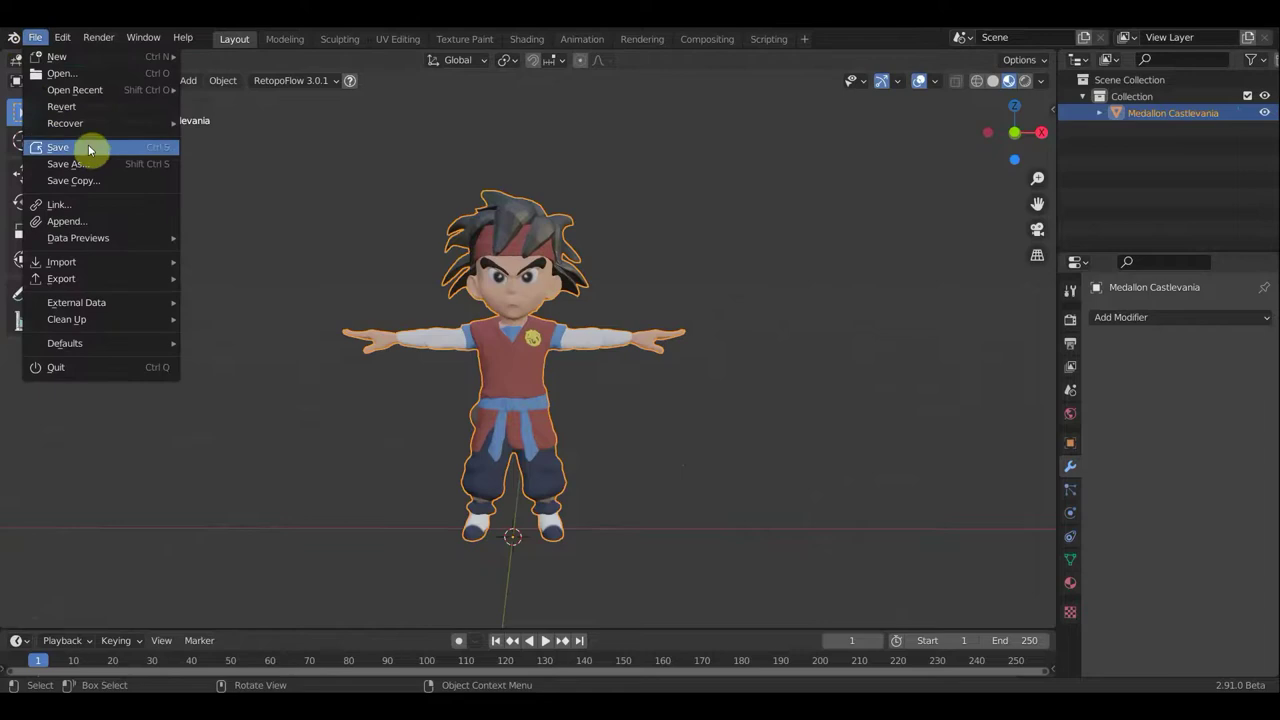
pyautogui.moveTo(75, 90)
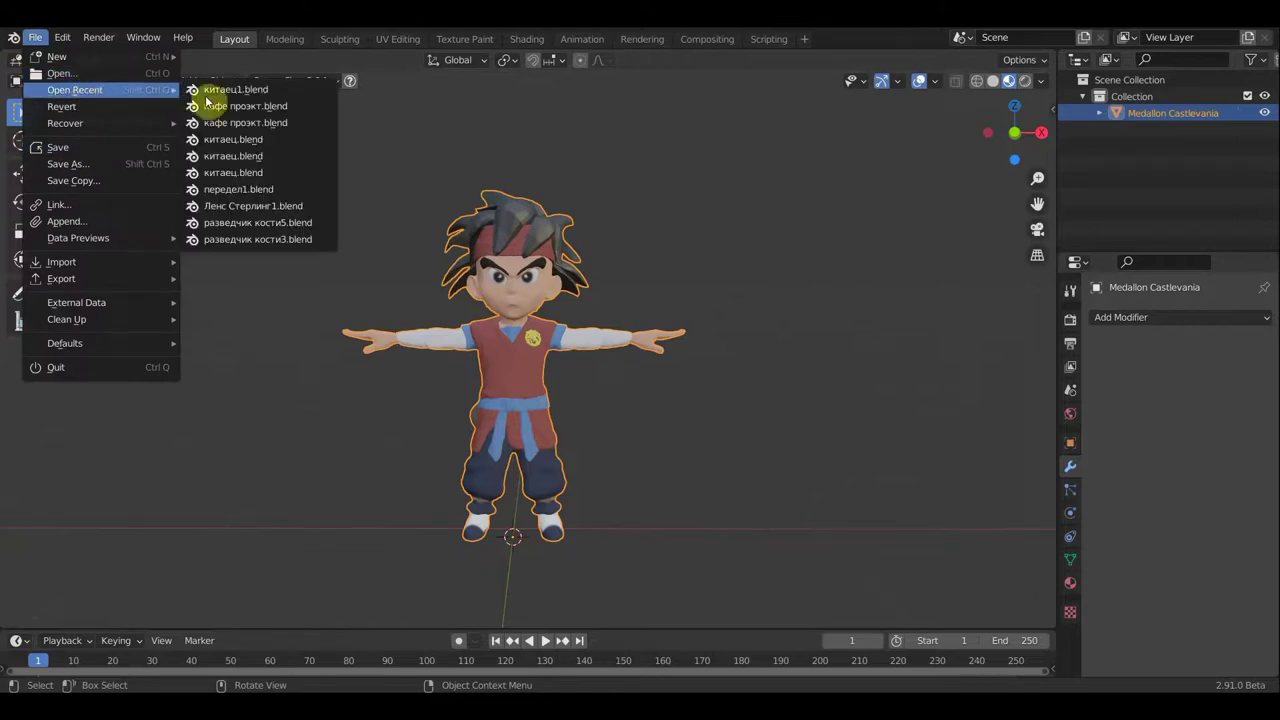
pyautogui.click(246, 104)
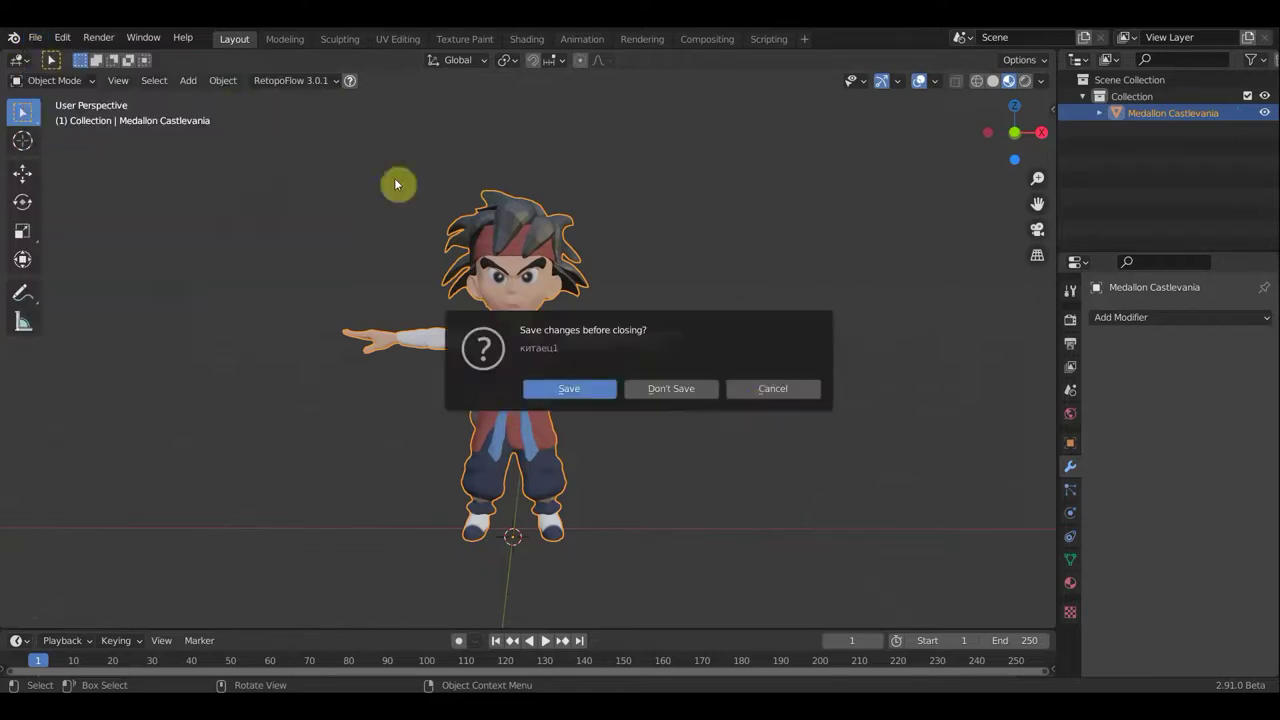
pyautogui.click(677, 399)
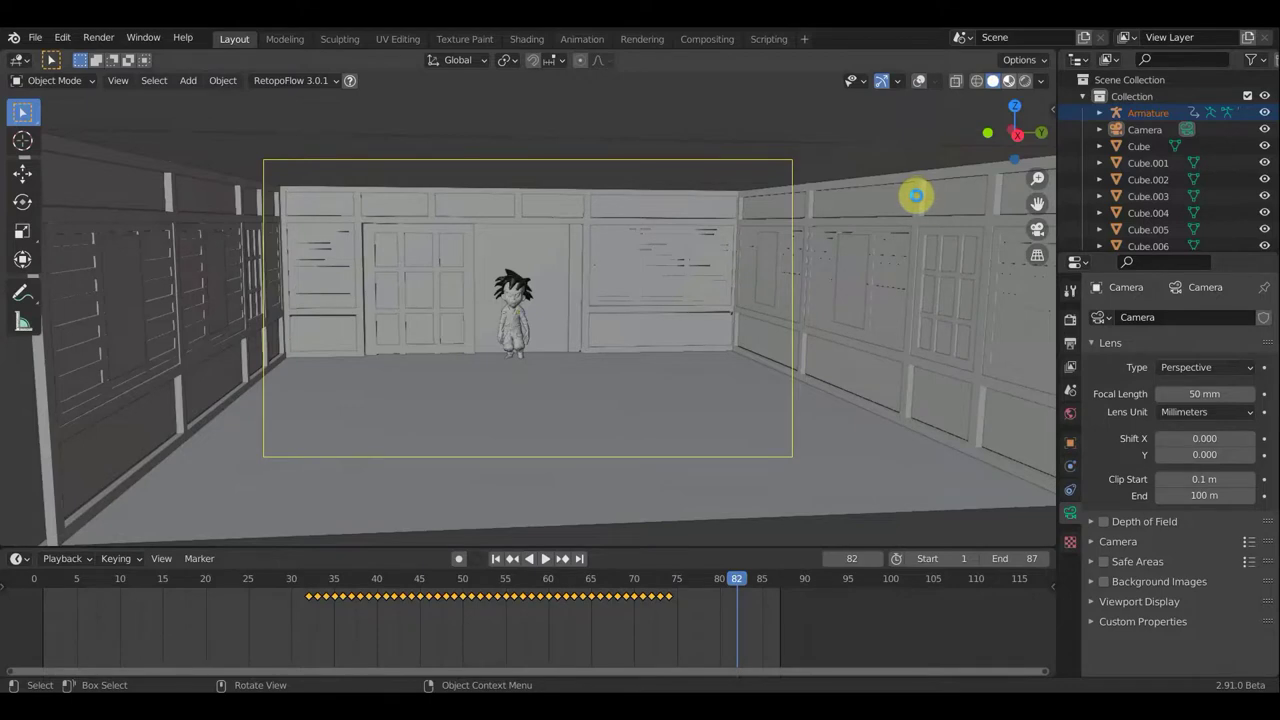
# Show Material Preview through the camera, play the walk, and stop at frame 79
pyautogui.press('z')
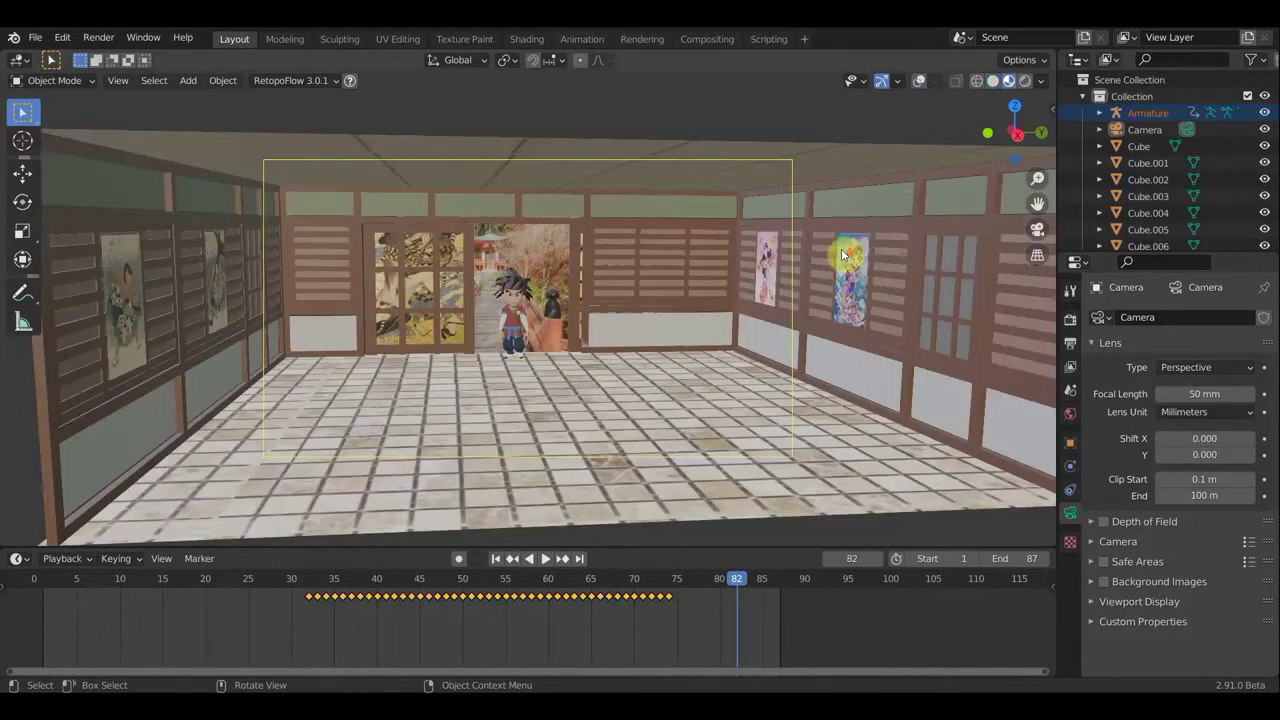
pyautogui.press('KP_0')
pyautogui.scroll(-2, 837, 254)
pyautogui.scroll(-3, 835, 255)
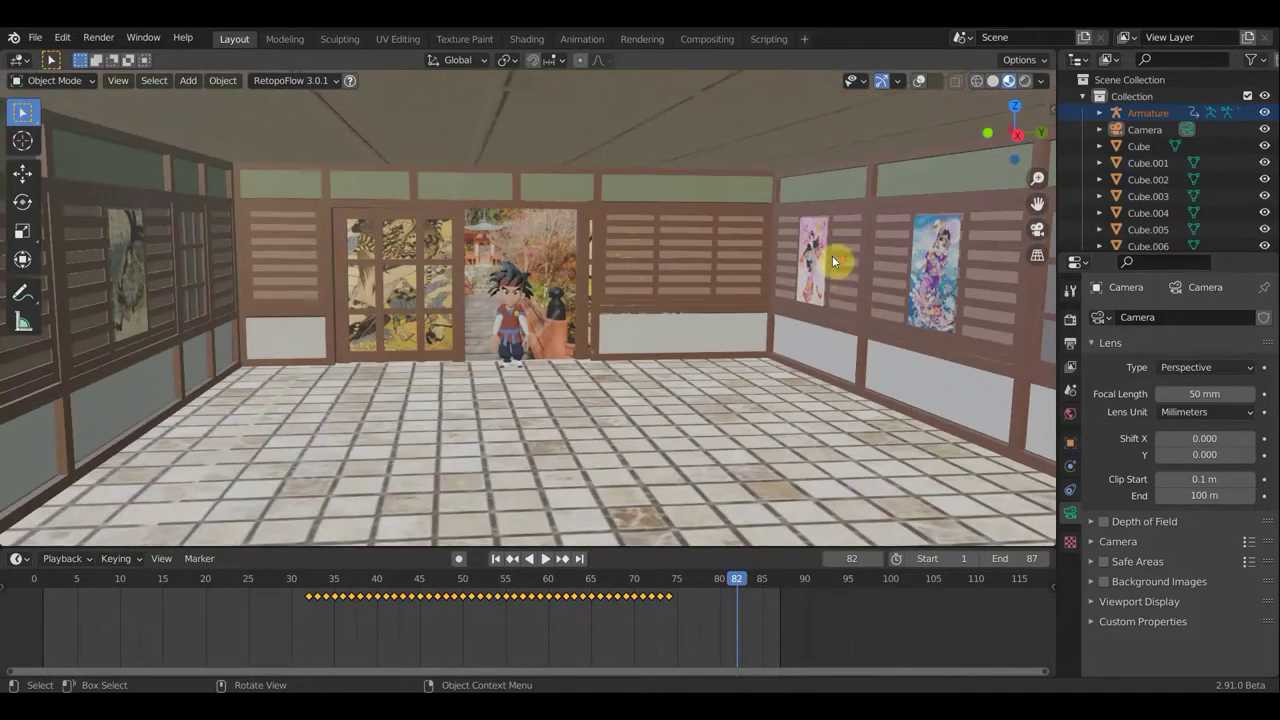
pyautogui.scroll(5, 490, 312)
pyautogui.scroll(2, 488, 312)
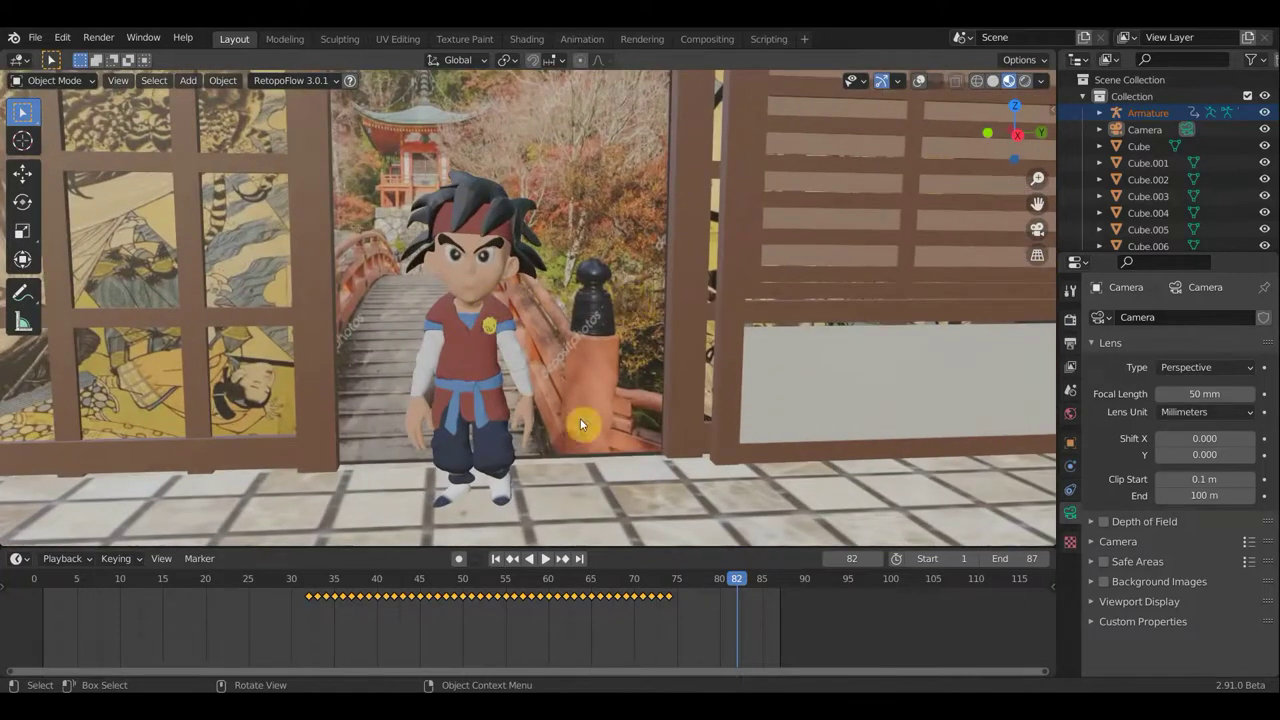
pyautogui.press('space')
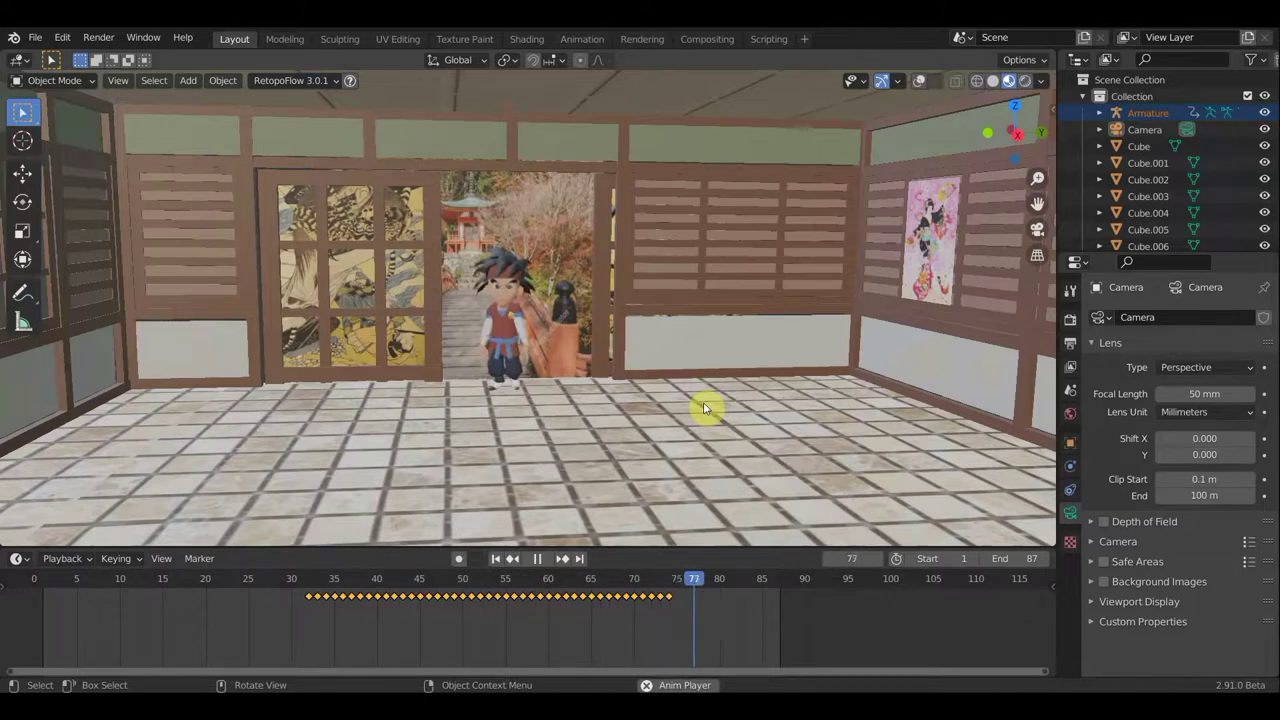
pyautogui.press('space')
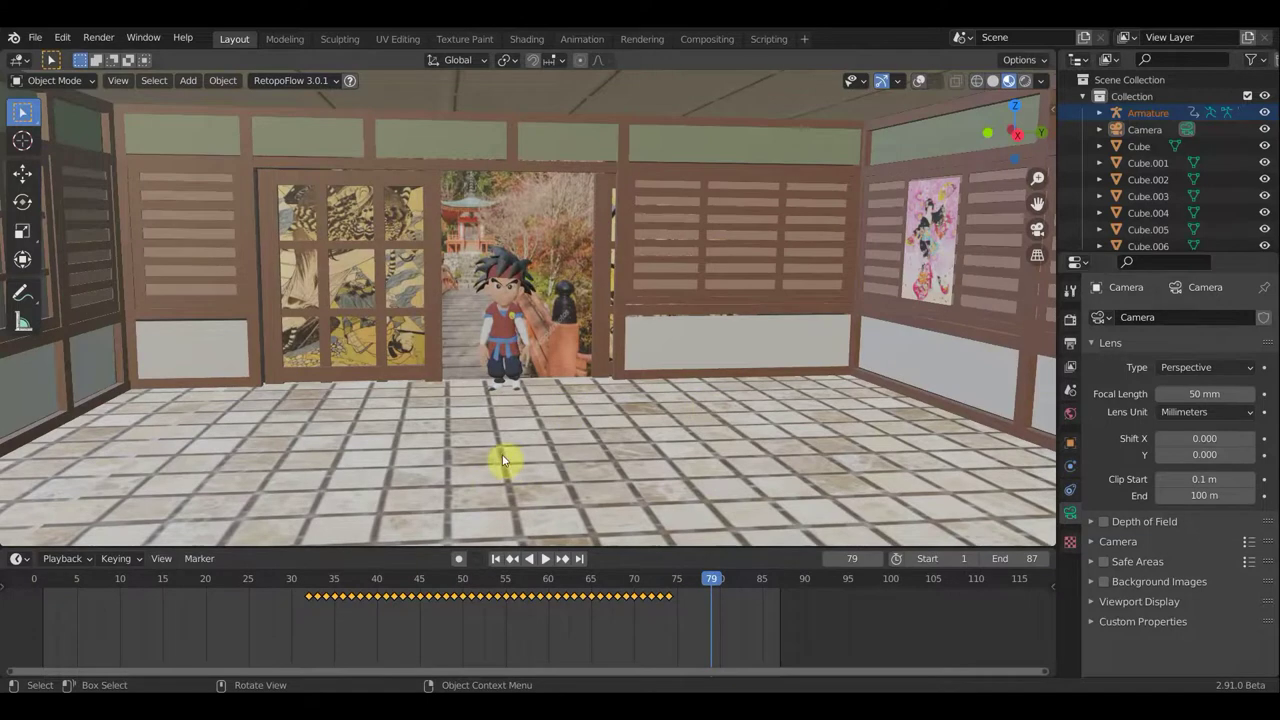
# Orbit back to face the doorway and character, and turn on viewport overlays to show bones
pyautogui.moveTo(503, 460); pyautogui.dragTo(396, 466, button='middle')
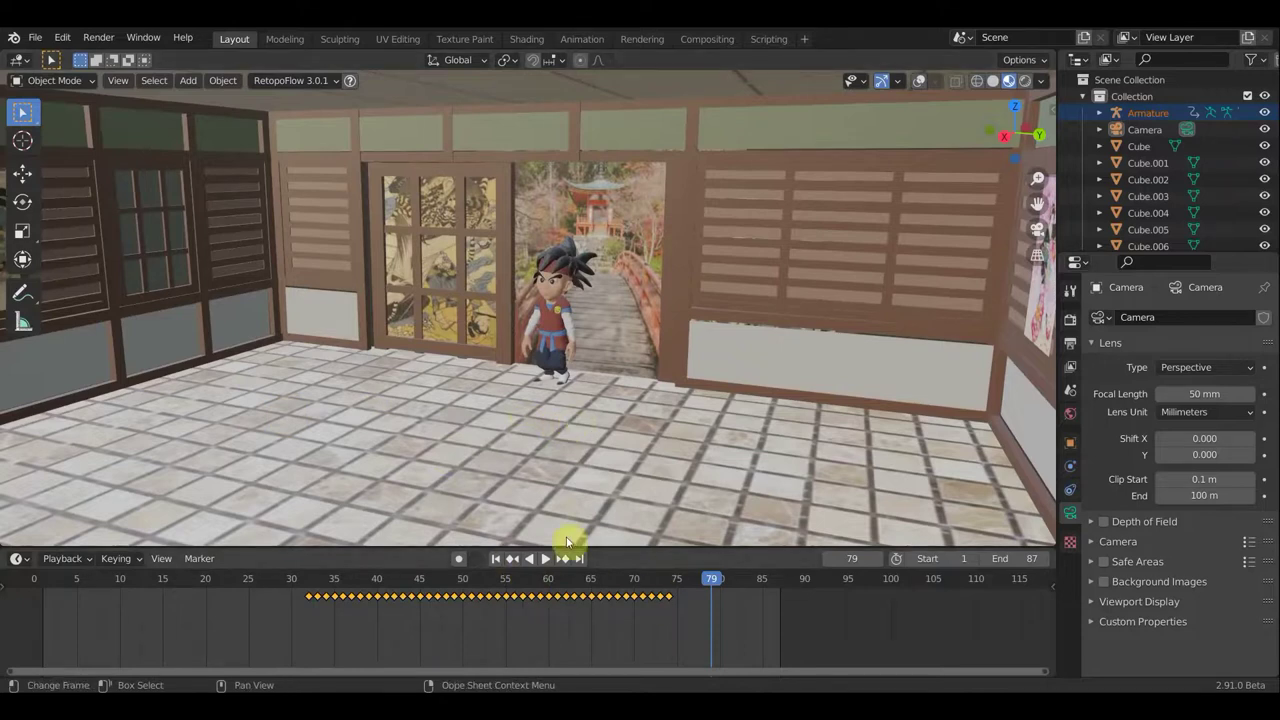
pyautogui.moveTo(547, 388); pyautogui.dragTo(662, 376, button='middle')
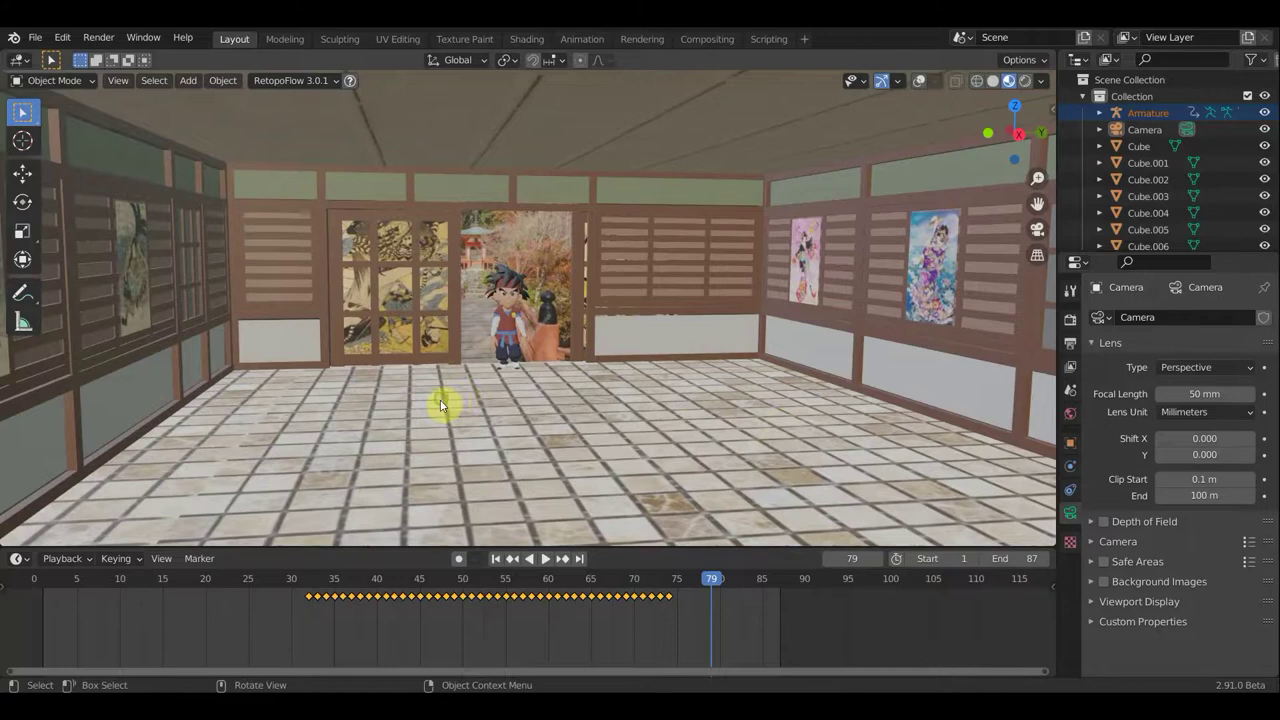
pyautogui.moveTo(443, 400)
pyautogui.mouseDown(button='middle')
pyautogui.moveTo(426, 414)
pyautogui.moveTo(362, 404)
pyautogui.mouseUp(button='middle')
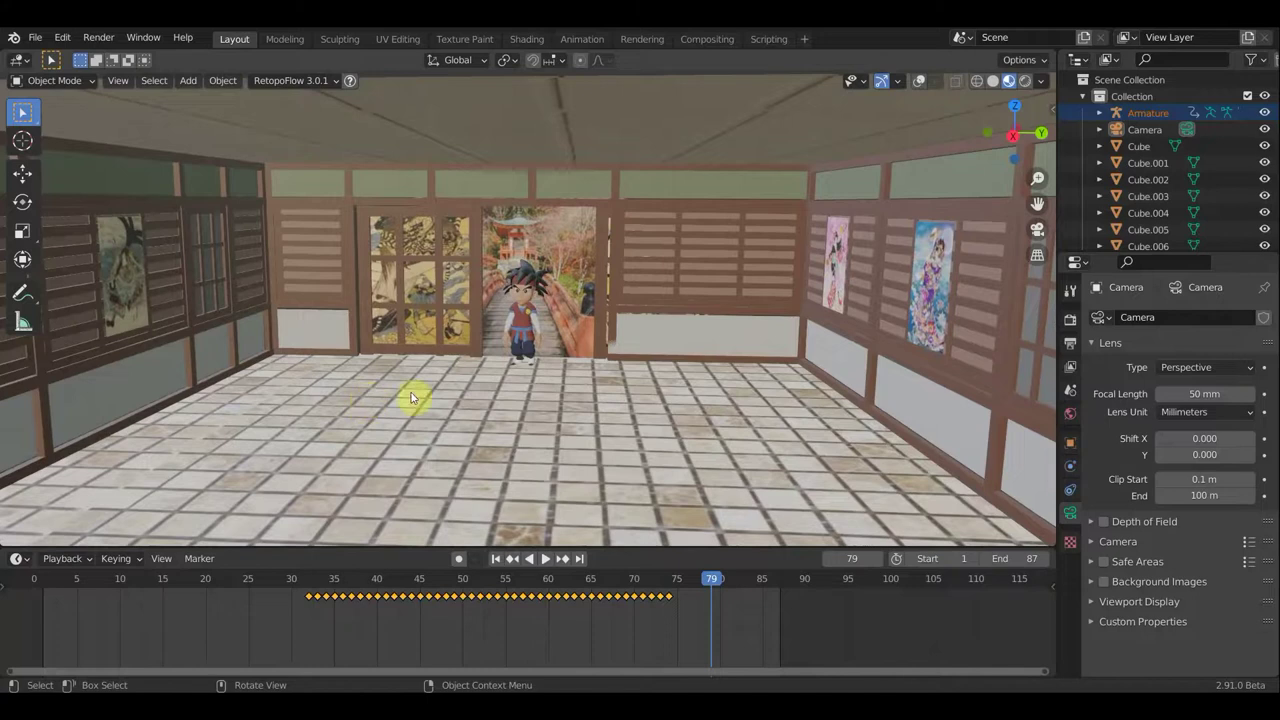
pyautogui.scroll(2, 529, 332)
pyautogui.scroll(4, 529, 330)
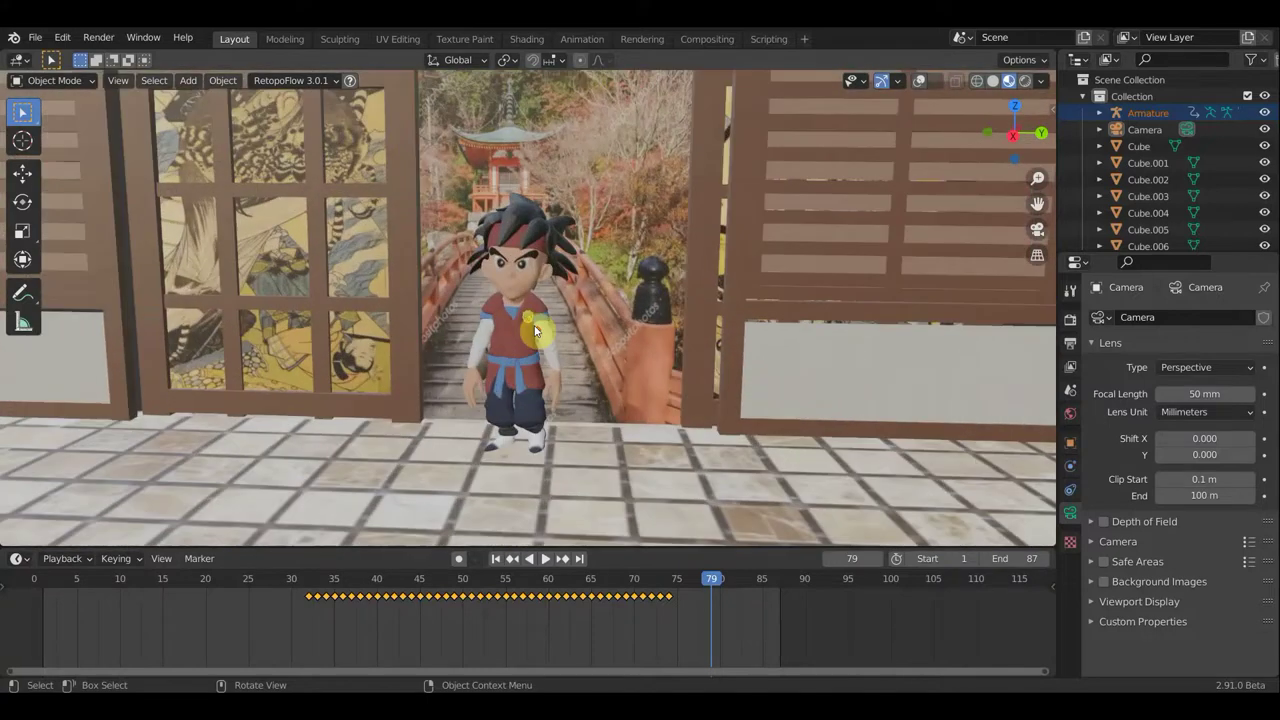
pyautogui.click(916, 81)
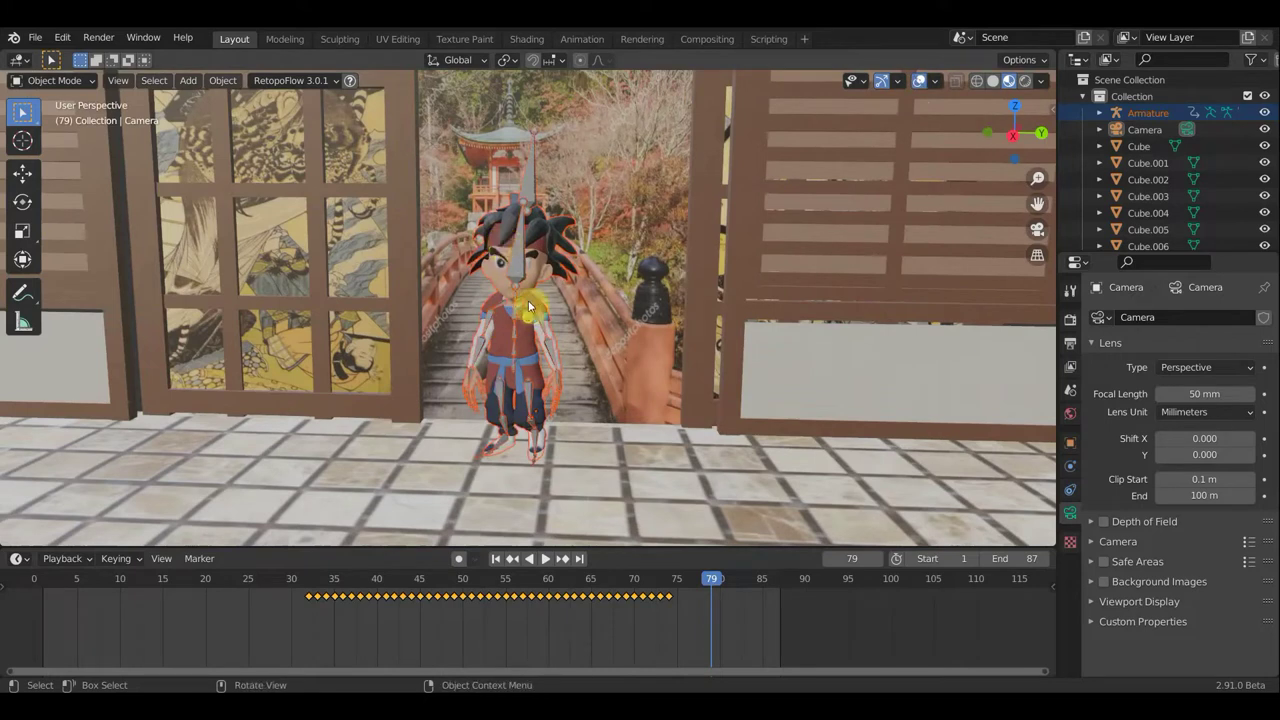
# Delete the character and its armature, then view the house from outside
pyautogui.press('Delete')
pyautogui.scroll(-5, 584, 265)
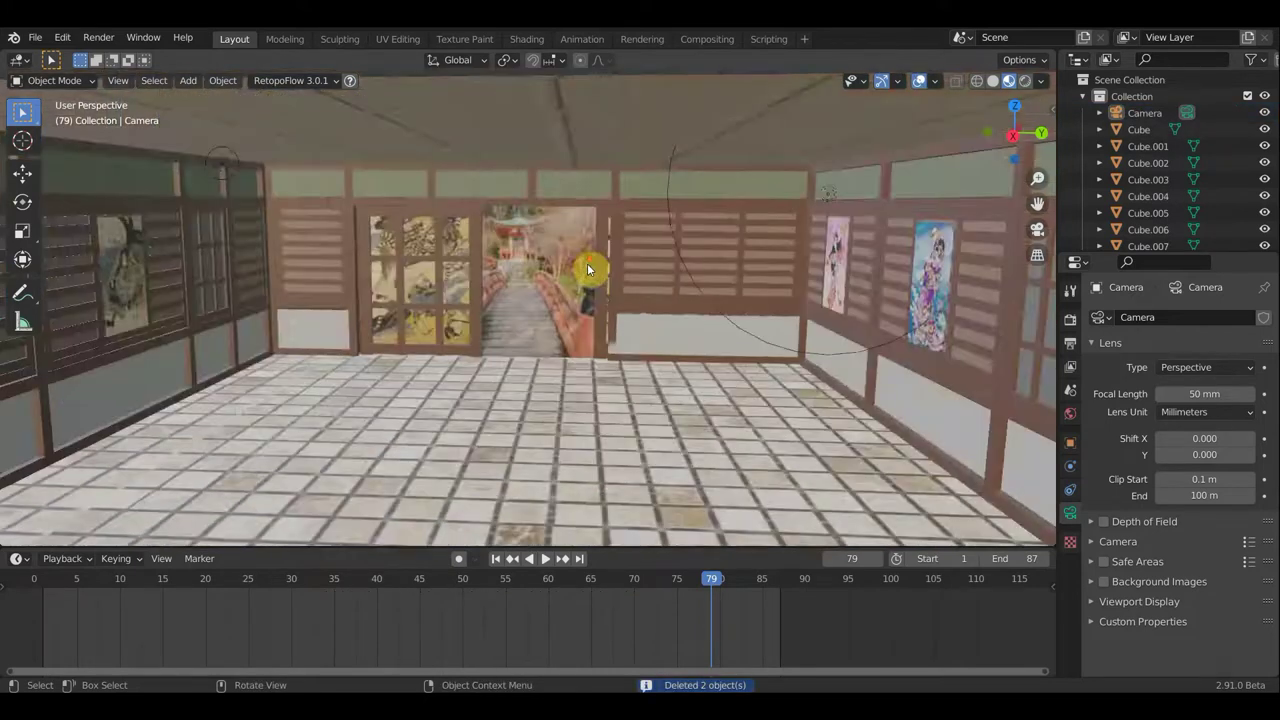
pyautogui.scroll(-4, 589, 278)
pyautogui.moveTo(589, 283)
pyautogui.mouseDown(button='middle')
pyautogui.moveTo(447, 287)
pyautogui.moveTo(464, 283)
pyautogui.mouseUp(button='middle')
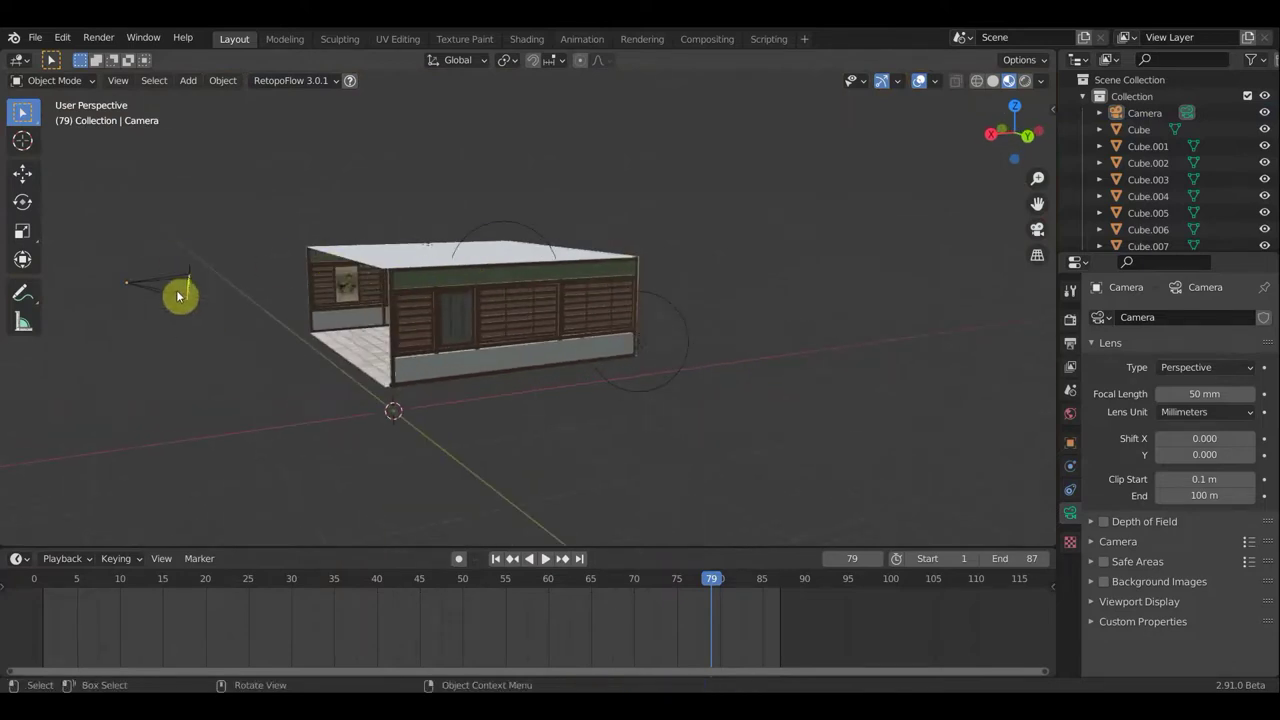
pyautogui.scroll(5, 437, 294)
pyautogui.moveTo(477, 231)
pyautogui.mouseDown(button='middle')
pyautogui.moveTo(466, 306)
pyautogui.moveTo(671, 363)
pyautogui.moveTo(691, 380)
pyautogui.moveTo(686, 451)
pyautogui.moveTo(721, 322)
pyautogui.moveTo(783, 313)
pyautogui.moveTo(560, 291)
pyautogui.moveTo(430, 244)
pyautogui.mouseUp(button='middle')
# Orbit and zoom around the empty textured room, ending facing the far wall
pyautogui.scroll(3, 723, 320)
pyautogui.scroll(-1, 734, 311)
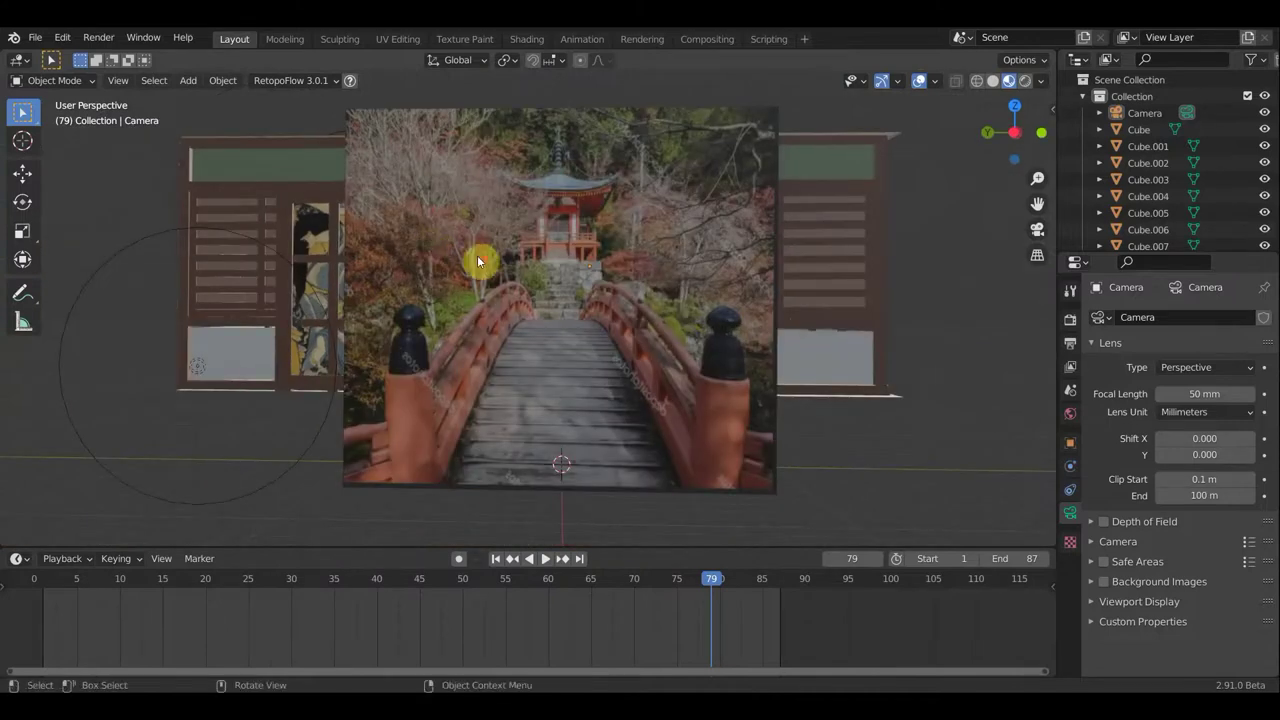
pyautogui.scroll(3, 478, 256)
pyautogui.scroll(-5, 550, 275)
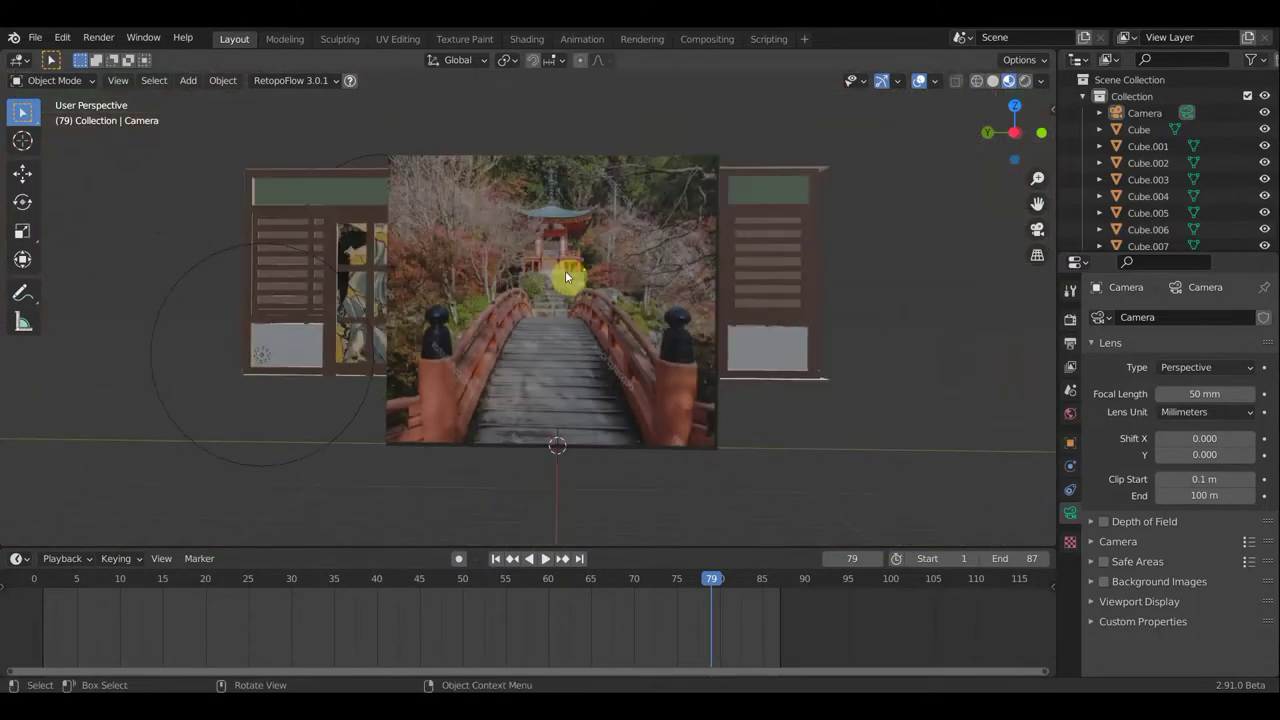
pyautogui.moveTo(571, 312)
pyautogui.mouseDown(button='middle')
pyautogui.moveTo(771, 346)
pyautogui.moveTo(794, 366)
pyautogui.mouseUp(button='middle')
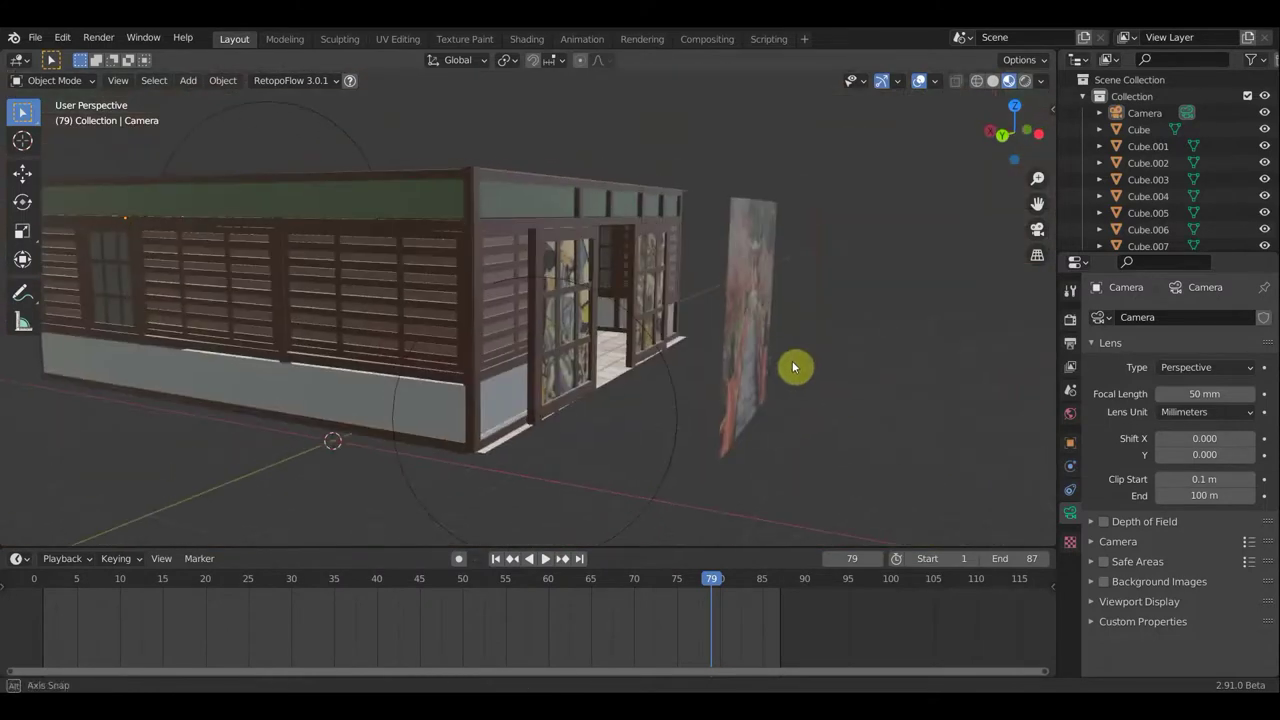
pyautogui.scroll(-1, 652, 396)
pyautogui.scroll(-1, 520, 407)
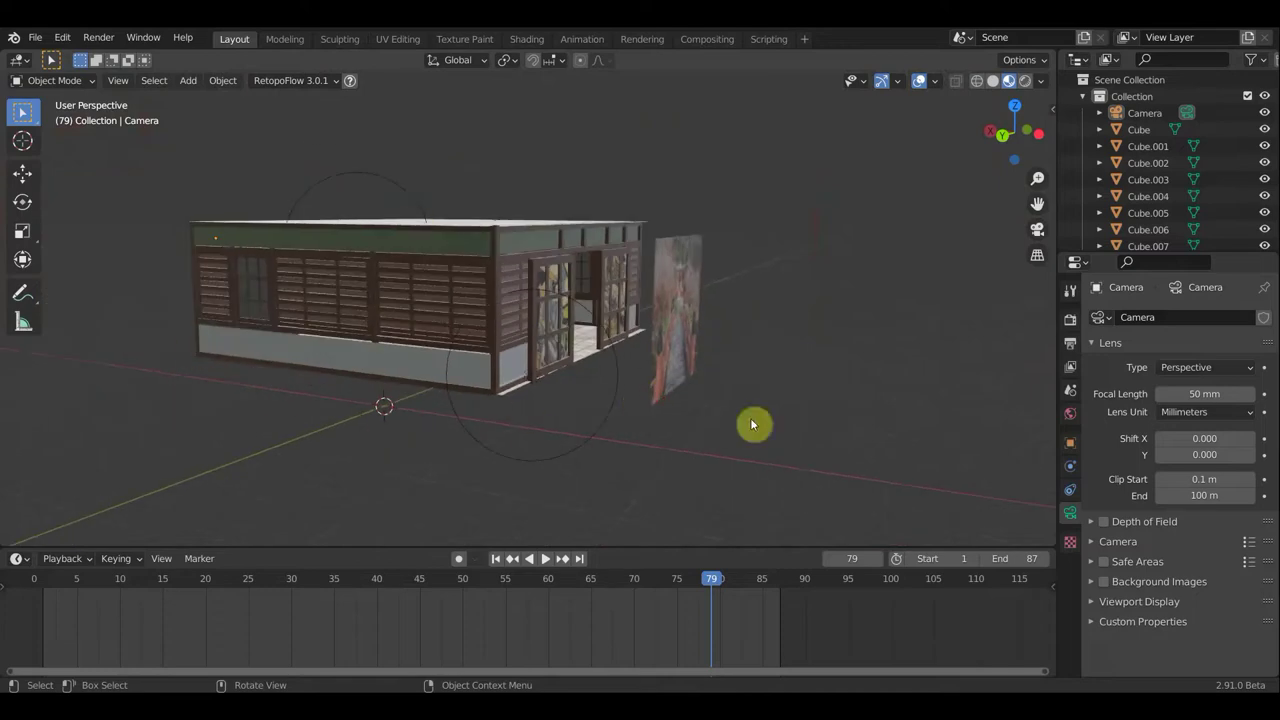
pyautogui.moveTo(376, 378)
pyautogui.mouseDown(button='middle')
pyautogui.moveTo(557, 394)
pyautogui.moveTo(680, 386)
pyautogui.moveTo(648, 380)
pyautogui.mouseUp(button='middle')
pyautogui.scroll(4, 349, 334)
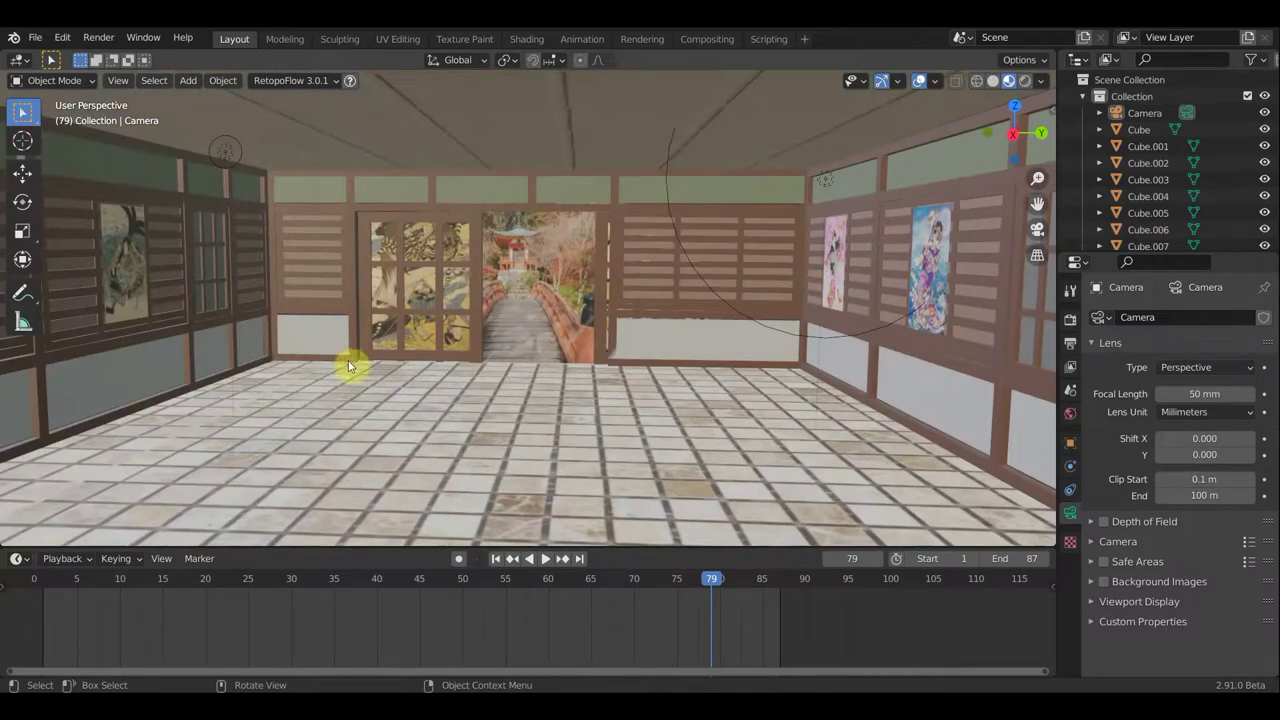
pyautogui.scroll(-2, 560, 366)
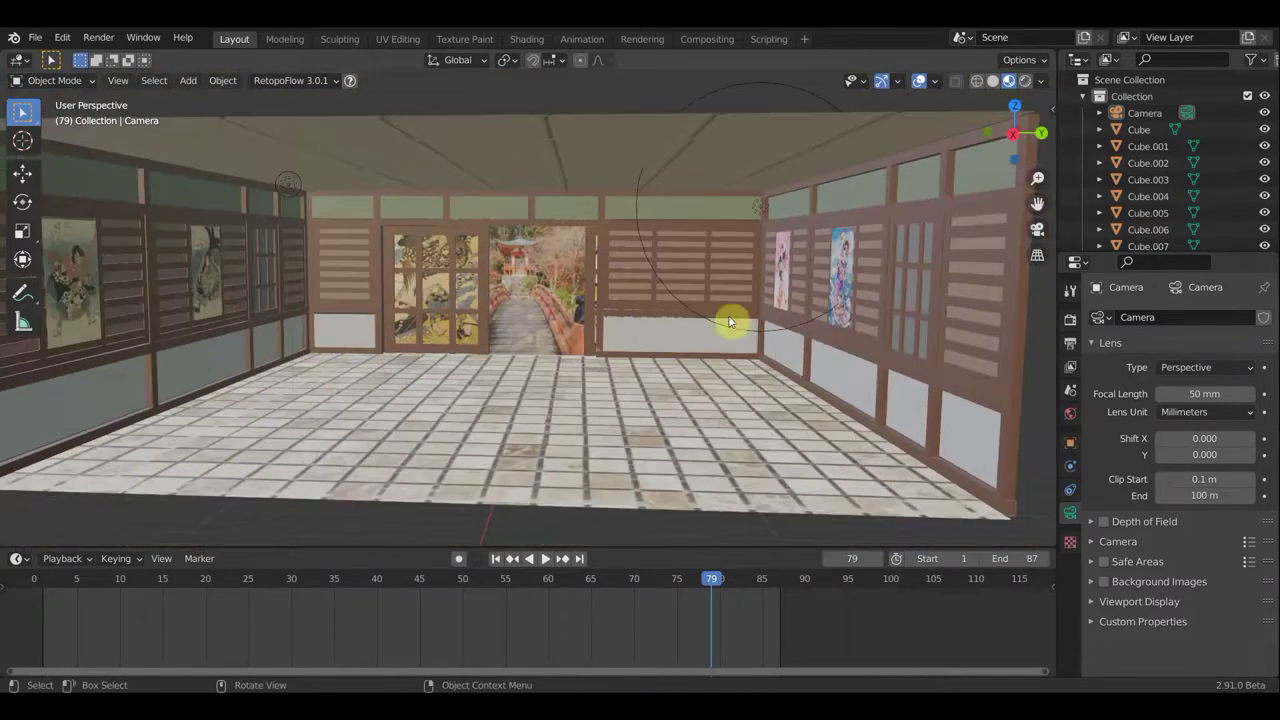
pyautogui.moveTo(809, 349)
pyautogui.mouseDown(button='middle')
pyautogui.moveTo(825, 341)
pyautogui.moveTo(687, 330)
pyautogui.mouseUp(button='middle')
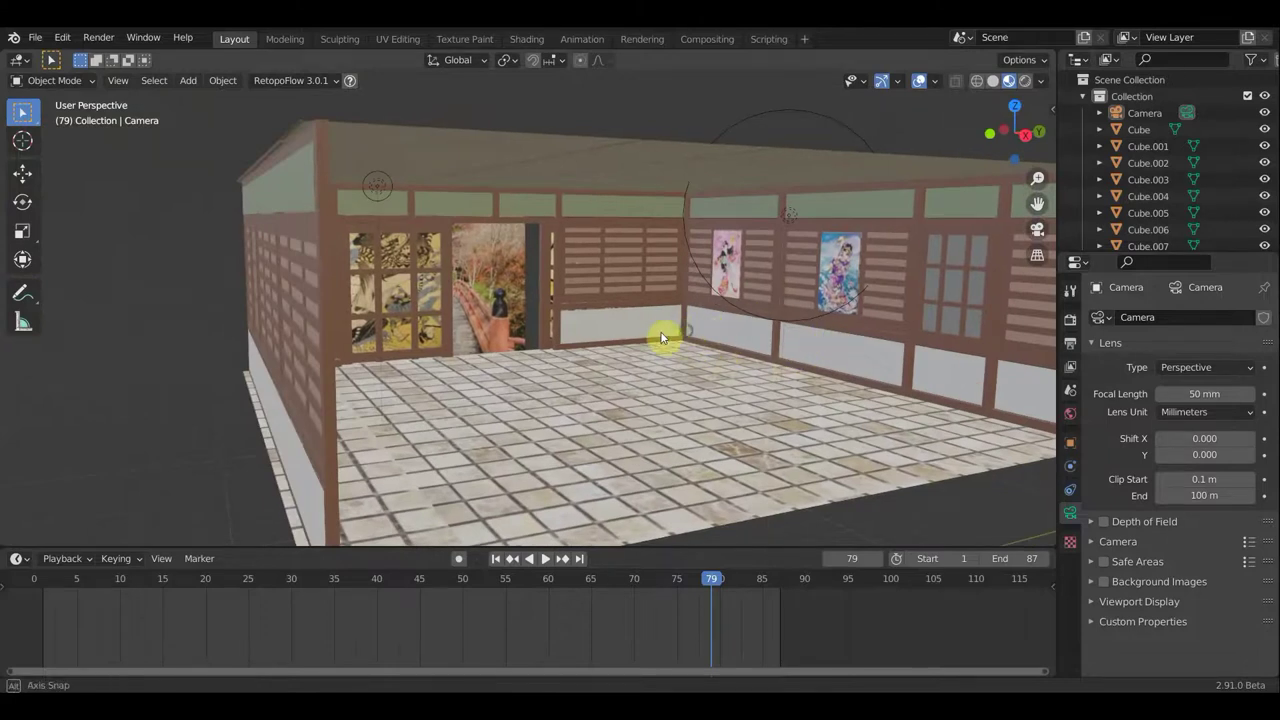
pyautogui.moveTo(663, 337); pyautogui.dragTo(545, 323, button='middle')
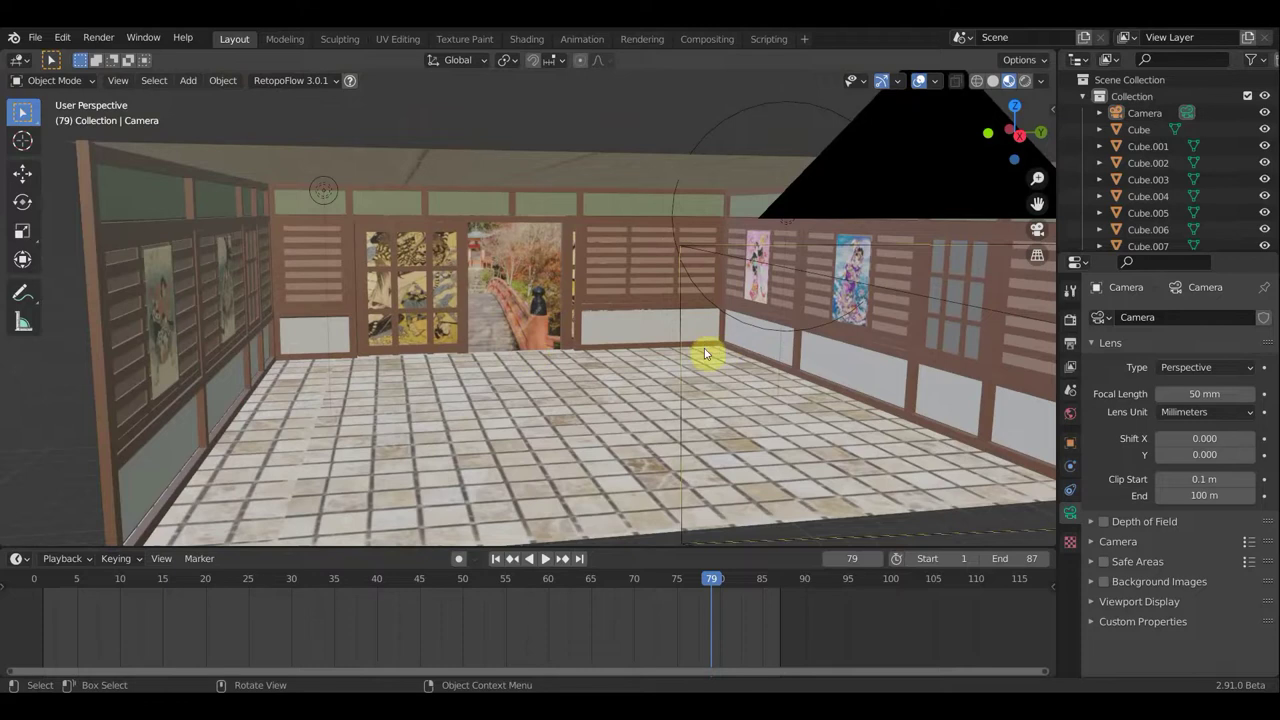
pyautogui.moveTo(699, 346)
pyautogui.mouseDown(button='middle')
pyautogui.moveTo(517, 354)
pyautogui.moveTo(574, 354)
pyautogui.moveTo(535, 352)
pyautogui.mouseUp(button='middle')
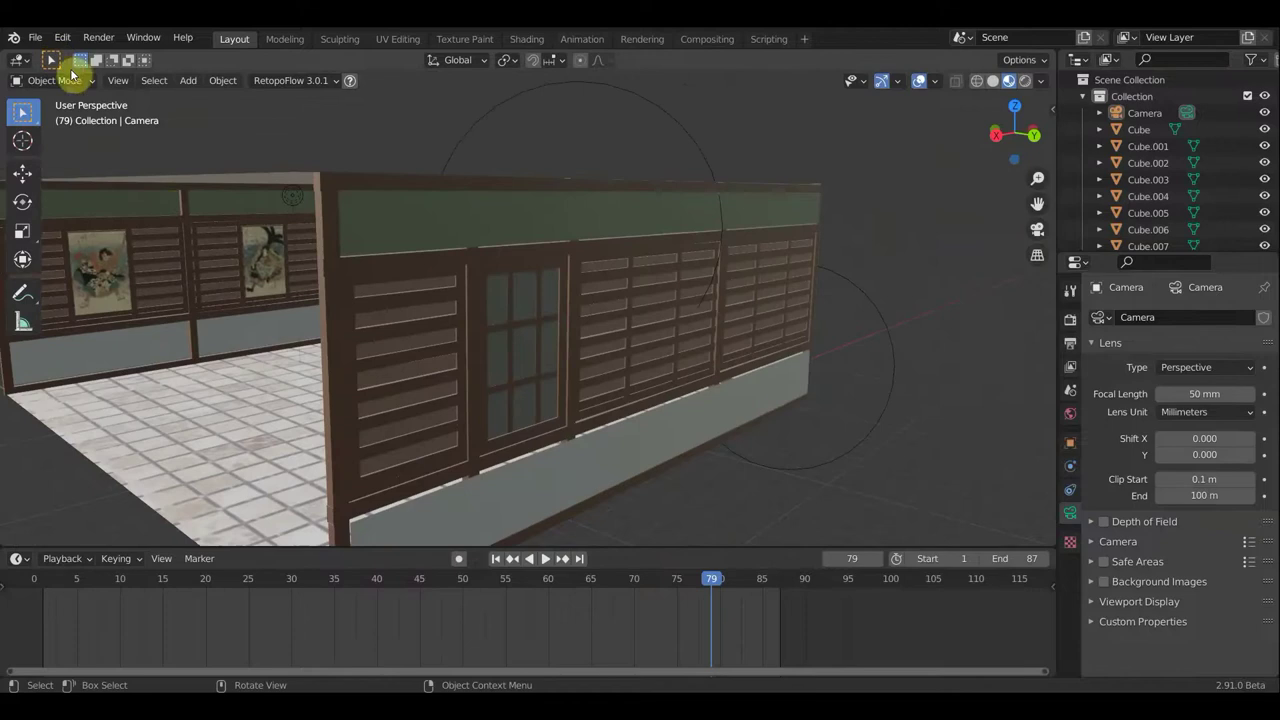
# Import the Throwing.fbx animated character from the Downloads folder
pyautogui.click(35, 38)
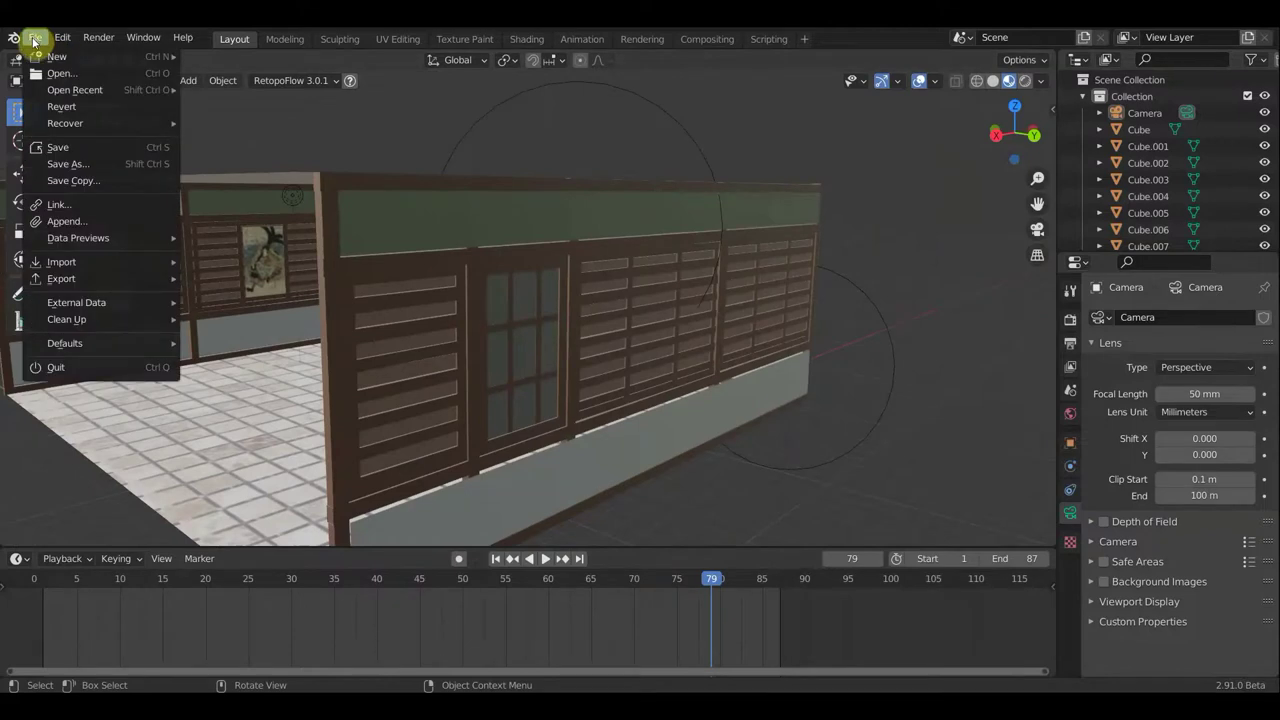
pyautogui.moveTo(61, 261)
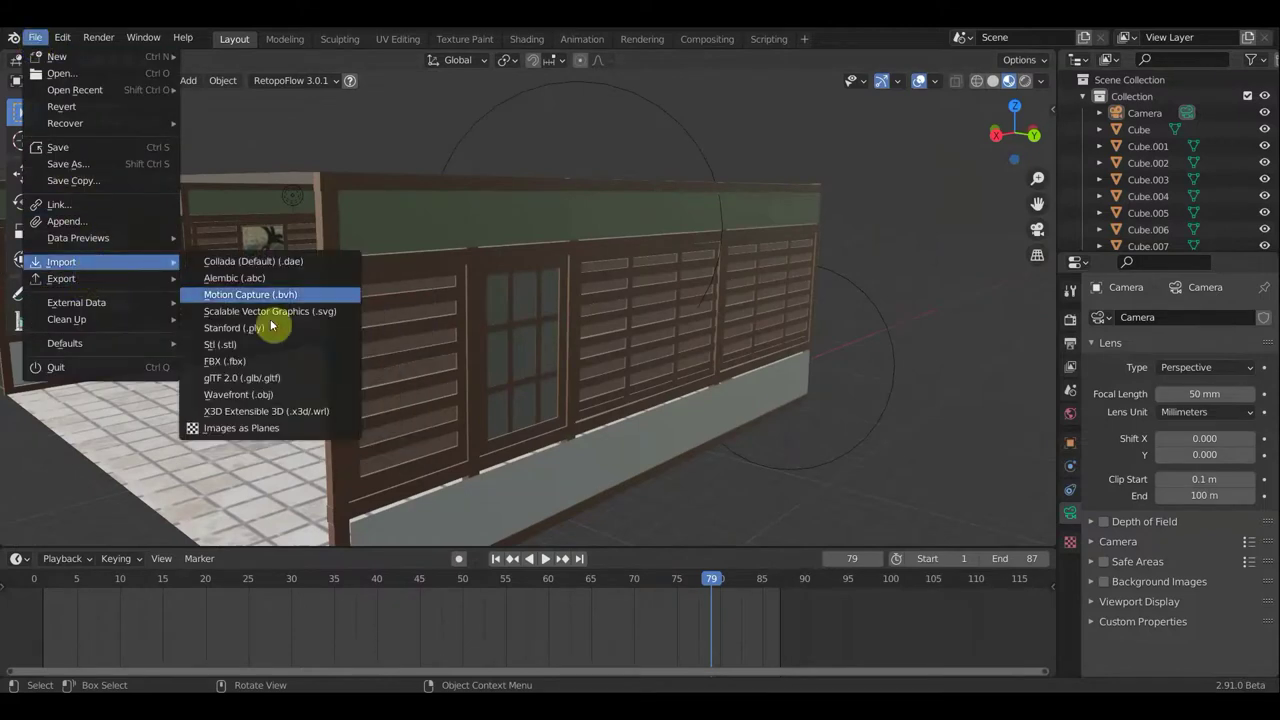
pyautogui.click(268, 350)
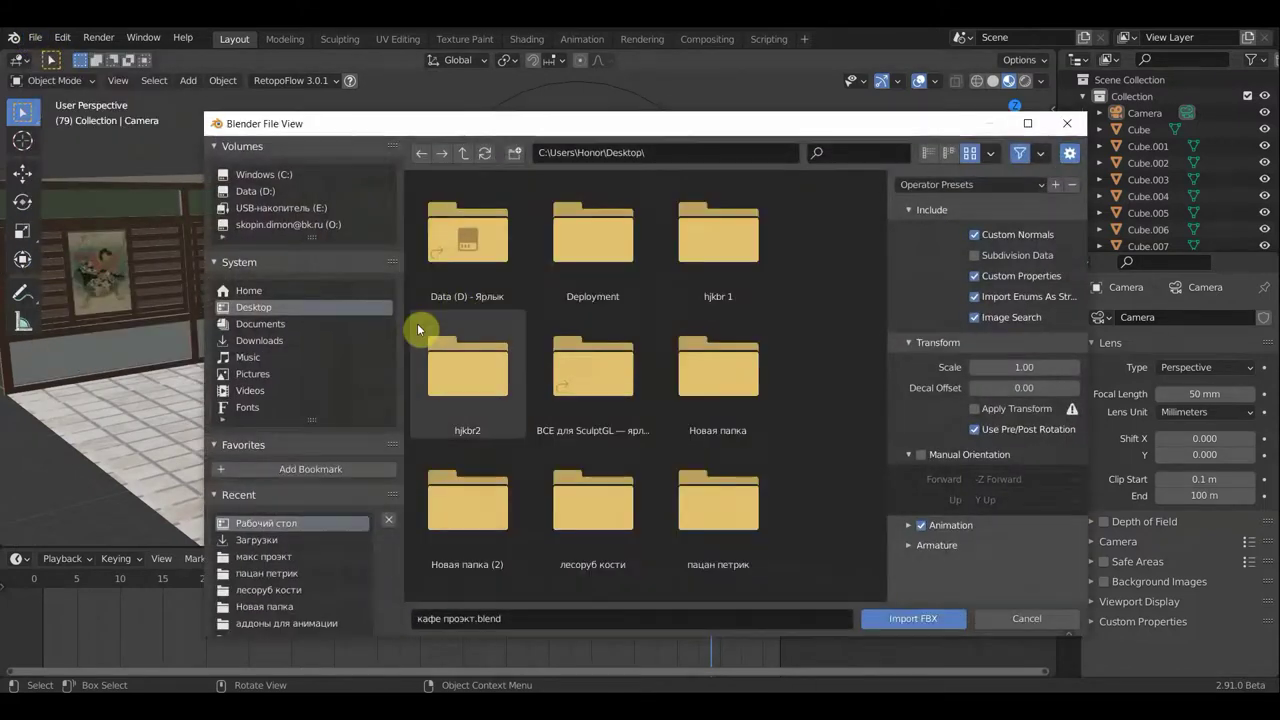
pyautogui.click(268, 340)
pyautogui.scroll(-1, 485, 300)
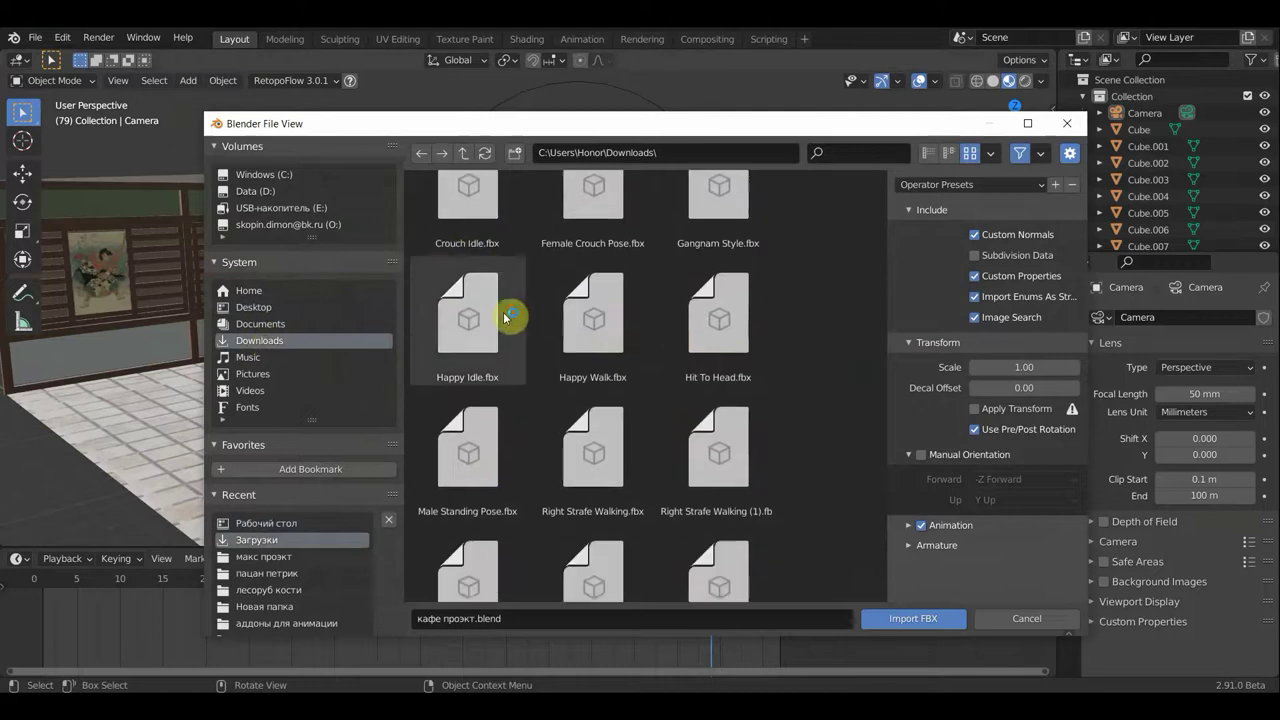
pyautogui.scroll(-2, 522, 345)
pyautogui.scroll(-2, 522, 358)
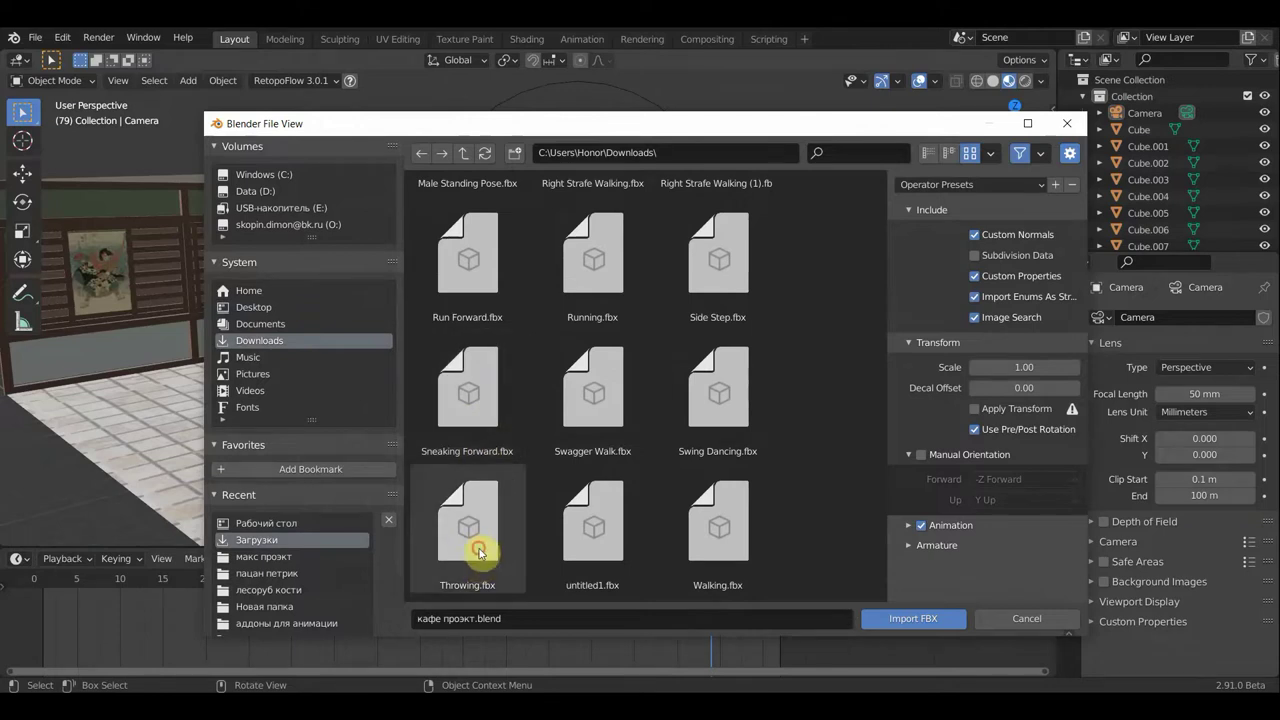
pyautogui.click(479, 552)
pyautogui.click(912, 618)
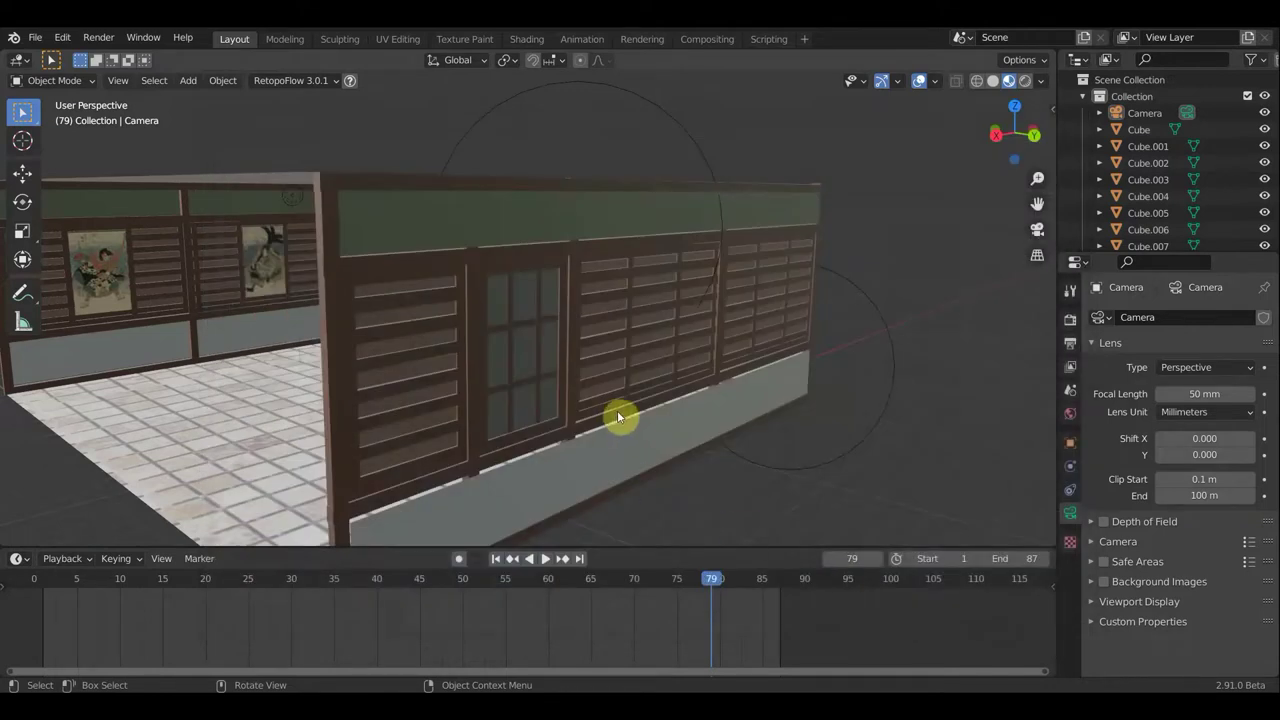
# Scale the imported character up to 7.7 and orbit to face the house
pyautogui.scroll(-5, 618, 418)
pyautogui.scroll(-3, 626, 409)
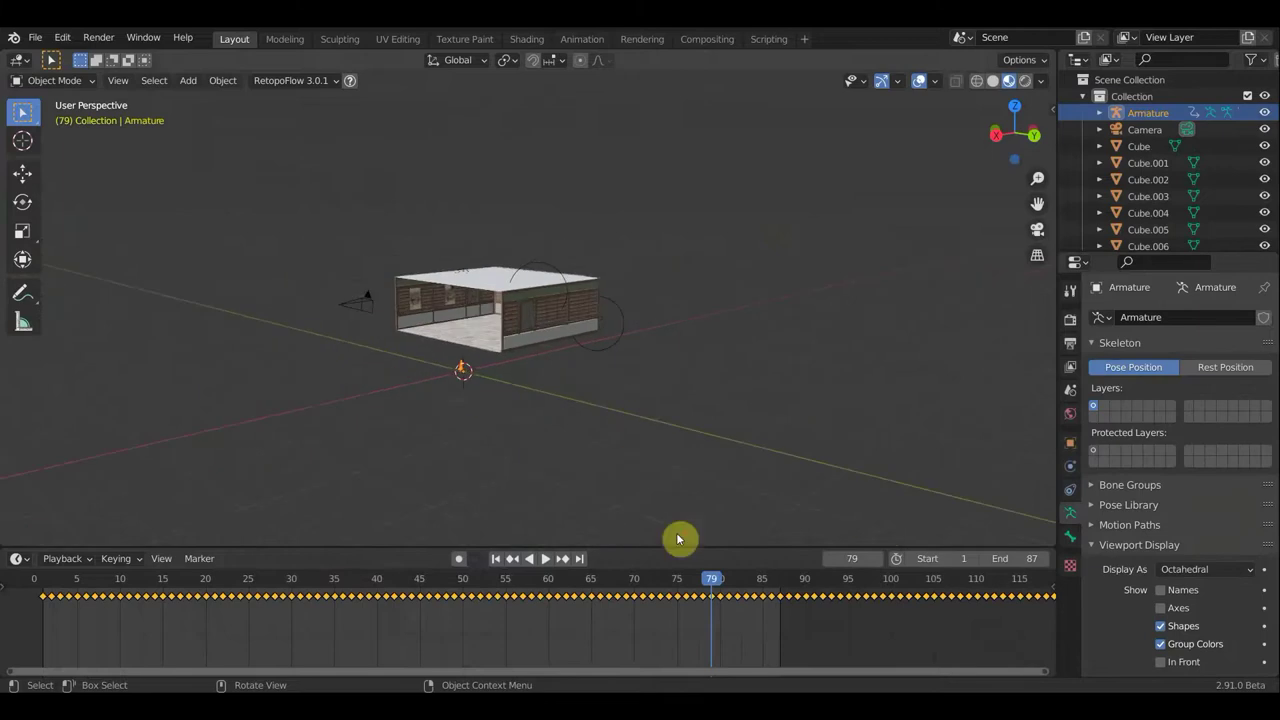
pyautogui.scroll(-1, 664, 655)
pyautogui.scroll(-3, 670, 640)
pyautogui.scroll(-1, 680, 631)
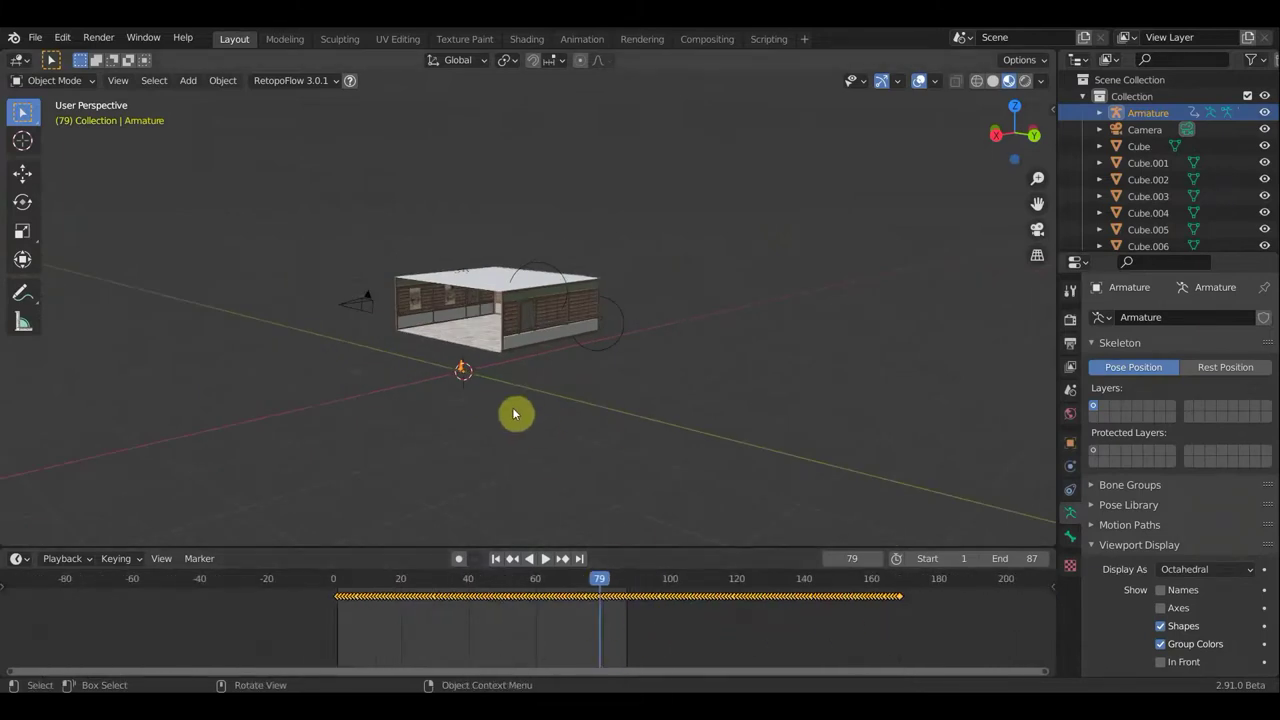
pyautogui.press('s')
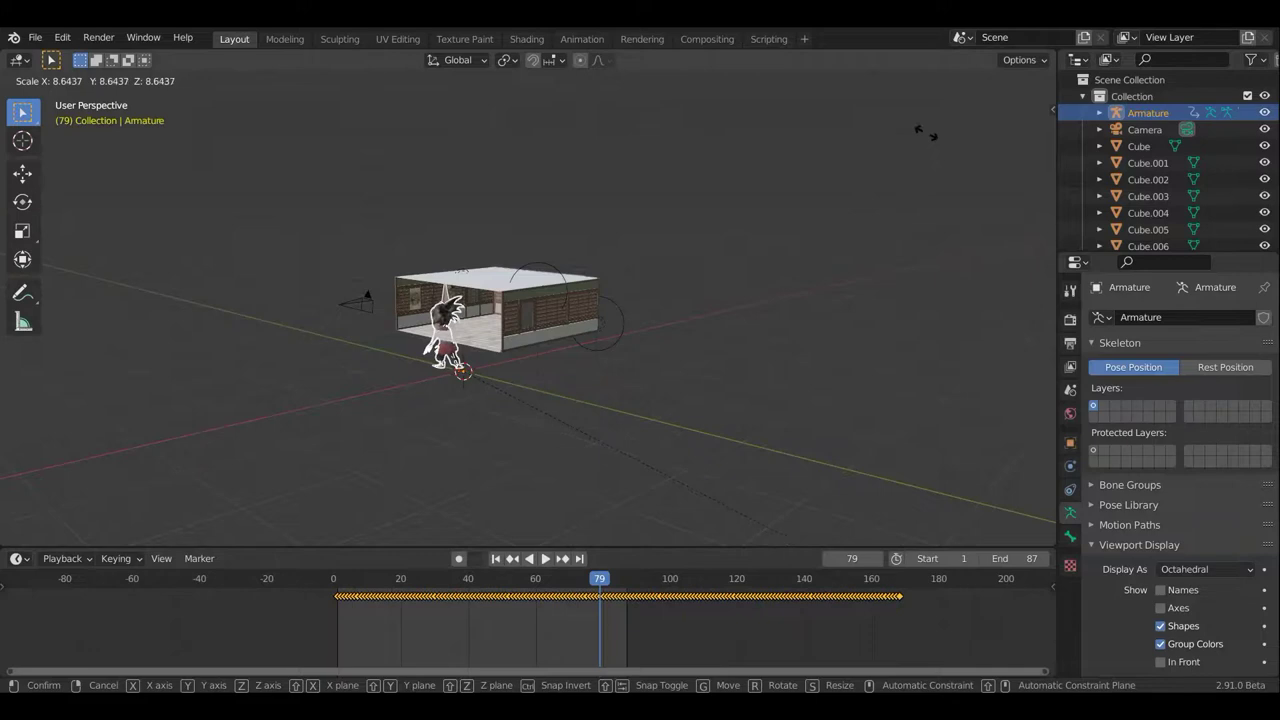
pyautogui.click(889, 120)
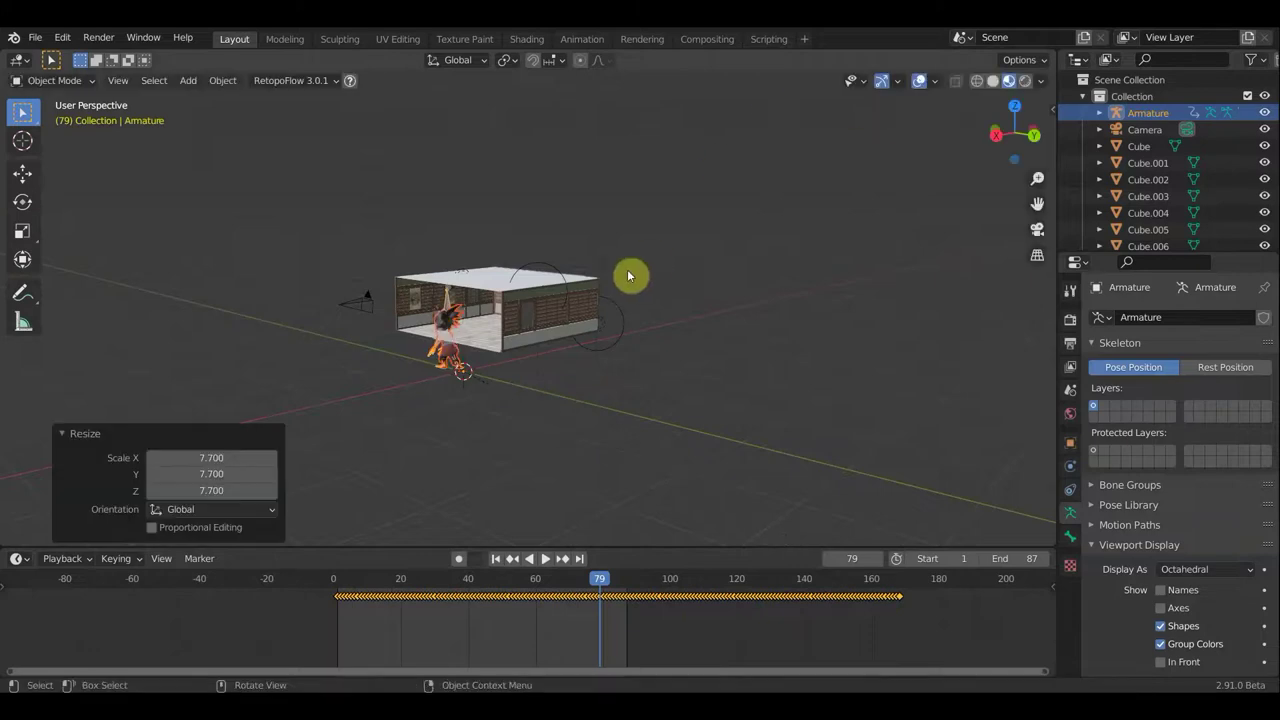
pyautogui.scroll(5, 600, 303)
pyautogui.scroll(3, 631, 328)
pyautogui.moveTo(631, 328)
pyautogui.mouseDown(button='middle')
pyautogui.moveTo(714, 309)
pyautogui.moveTo(663, 340)
pyautogui.moveTo(466, 349)
pyautogui.moveTo(300, 330)
pyautogui.mouseUp(button='middle')
pyautogui.scroll(-3, 700, 310)
# Raise the character, move it beside the room's open side, and turn it about 90 degrees
pyautogui.click(22, 173)
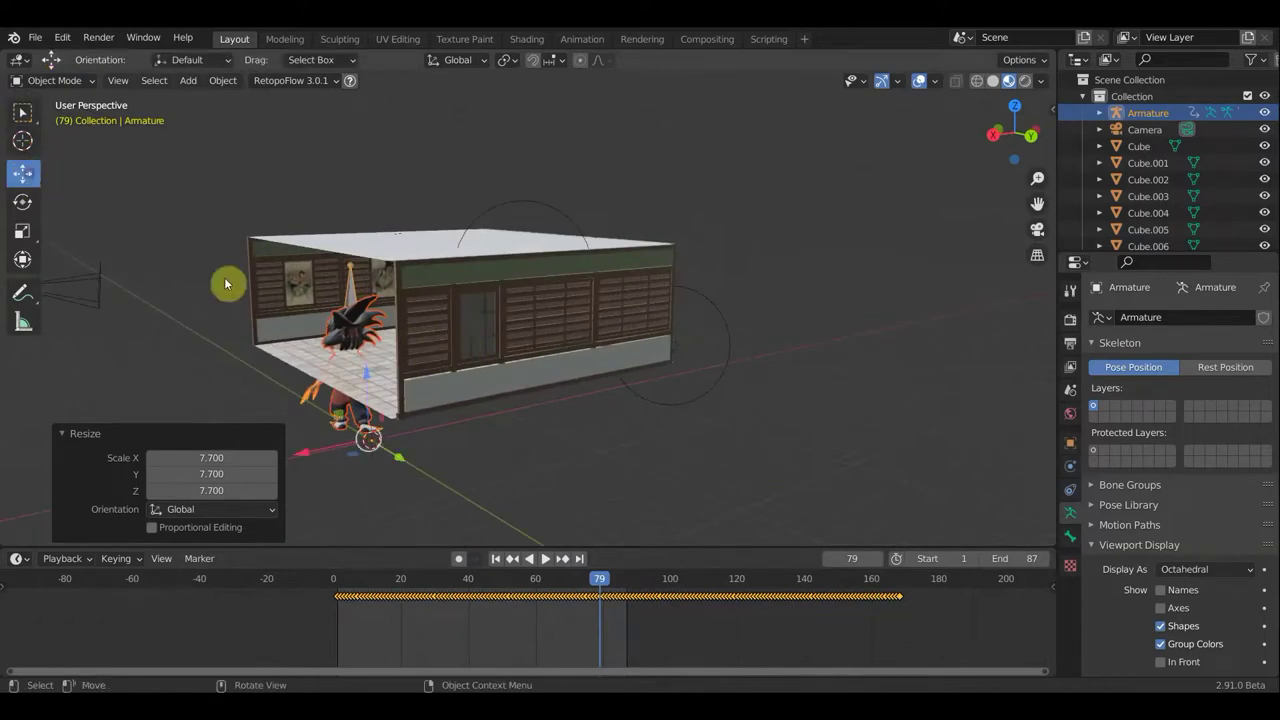
pyautogui.moveTo(368, 378); pyautogui.dragTo(366, 318)
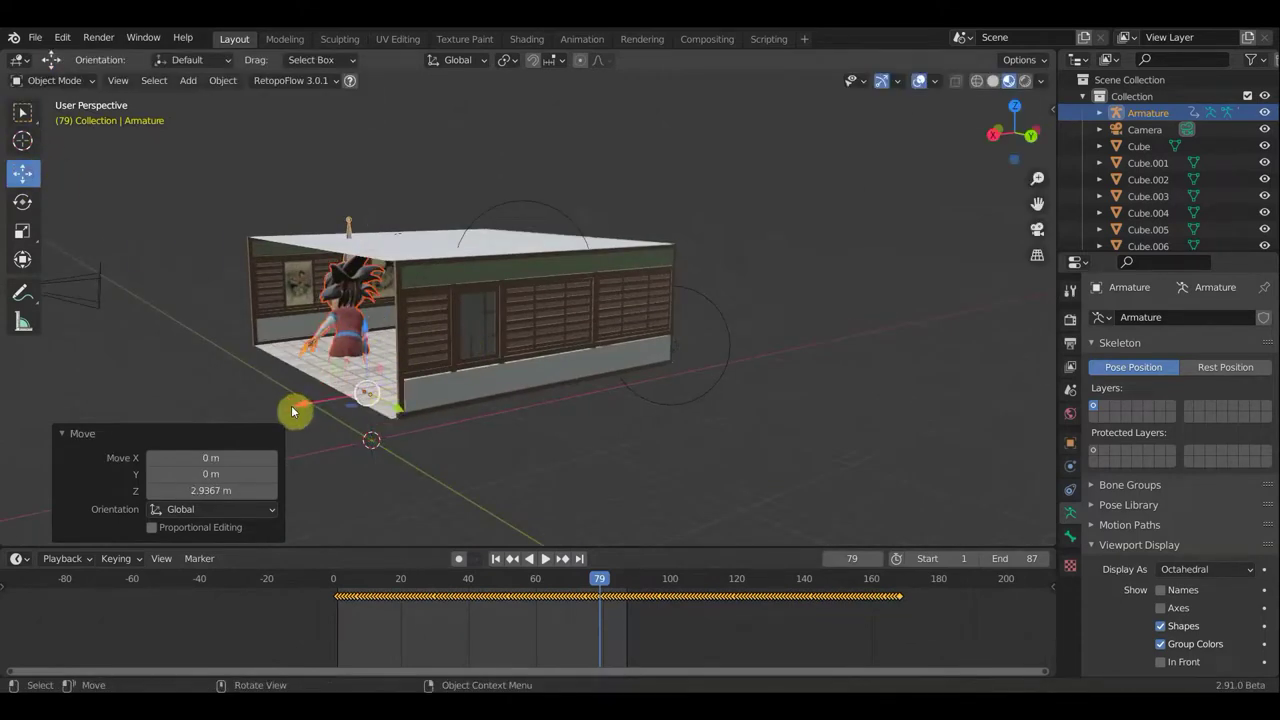
pyautogui.moveTo(360, 393)
pyautogui.mouseDown()
pyautogui.moveTo(571, 343)
pyautogui.moveTo(742, 327)
pyautogui.mouseUp()
pyautogui.moveTo(742, 327)
pyautogui.mouseDown(button='middle')
pyautogui.moveTo(623, 434)
pyautogui.moveTo(643, 477)
pyautogui.moveTo(677, 237)
pyautogui.moveTo(494, 271)
pyautogui.mouseUp(button='middle')
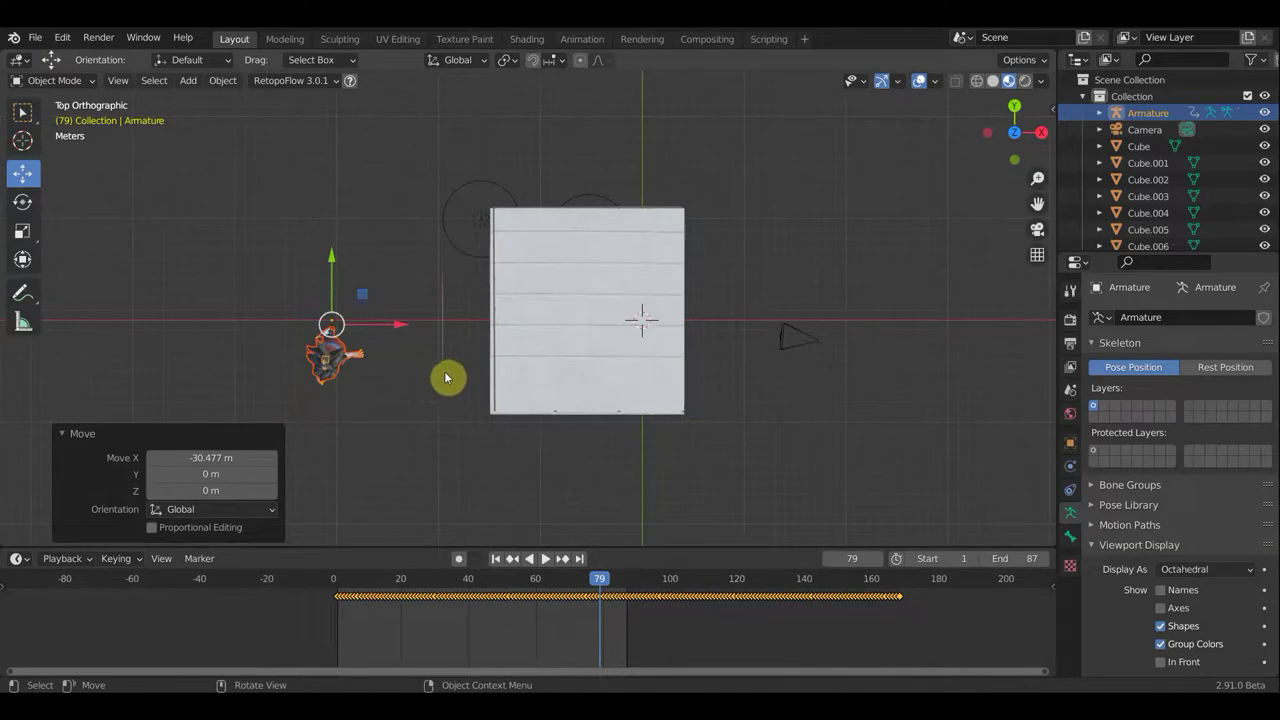
pyautogui.press('r')
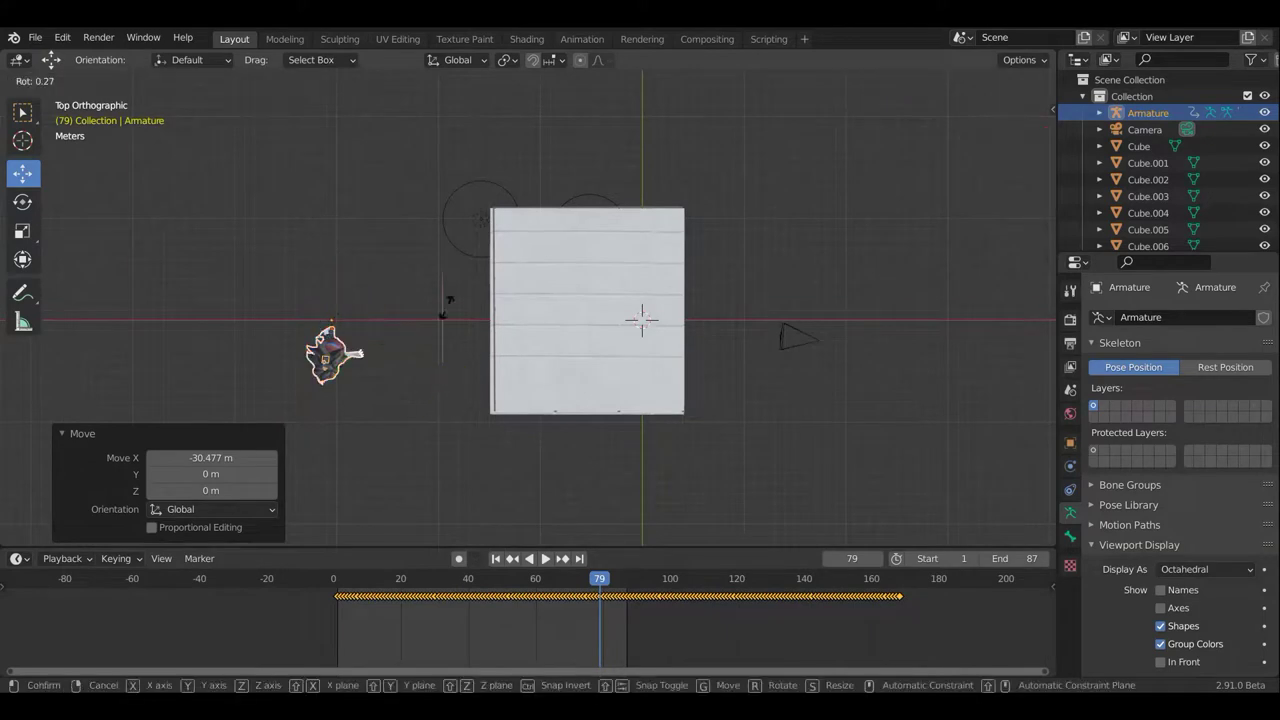
pyautogui.click(383, 219)
pyautogui.moveTo(417, 323); pyautogui.dragTo(514, 329)
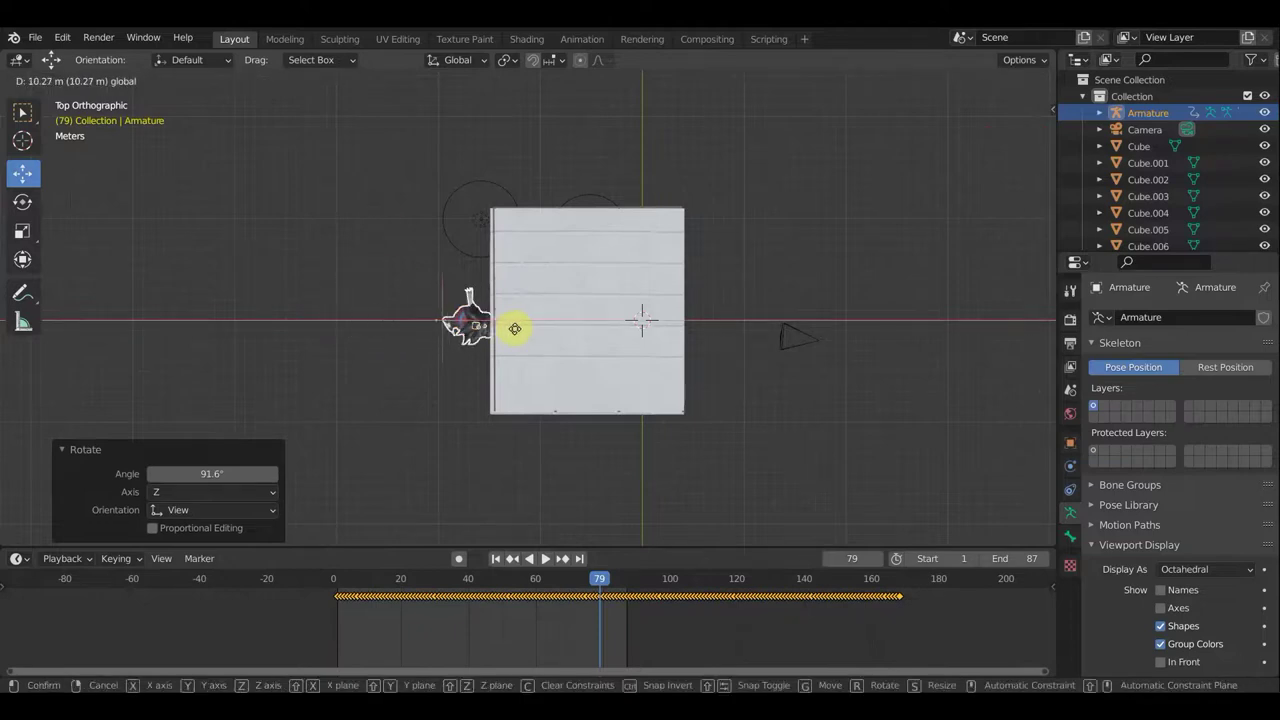
pyautogui.moveTo(548, 390); pyautogui.dragTo(548, 390)
pyautogui.moveTo(548, 390)
pyautogui.mouseDown(button='middle')
pyautogui.moveTo(586, 431)
pyautogui.moveTo(714, 331)
pyautogui.moveTo(946, 271)
pyautogui.moveTo(763, 346)
pyautogui.moveTo(834, 337)
pyautogui.moveTo(846, 371)
pyautogui.moveTo(1040, 360)
pyautogui.moveTo(817, 366)
pyautogui.moveTo(783, 412)
pyautogui.mouseUp(button='middle')
pyautogui.scroll(3, 763, 346)
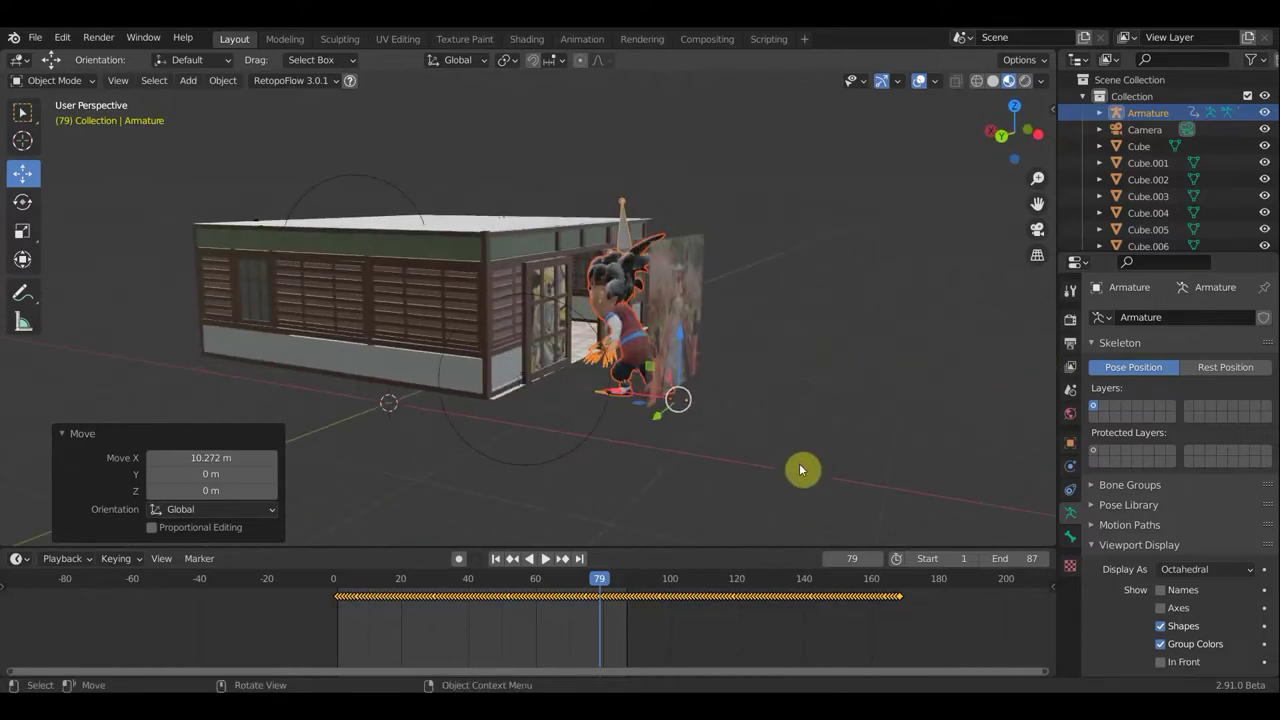
# Shrink the character to 0.566, lower it on Z, and move it along X to the doorway
pyautogui.press('s')
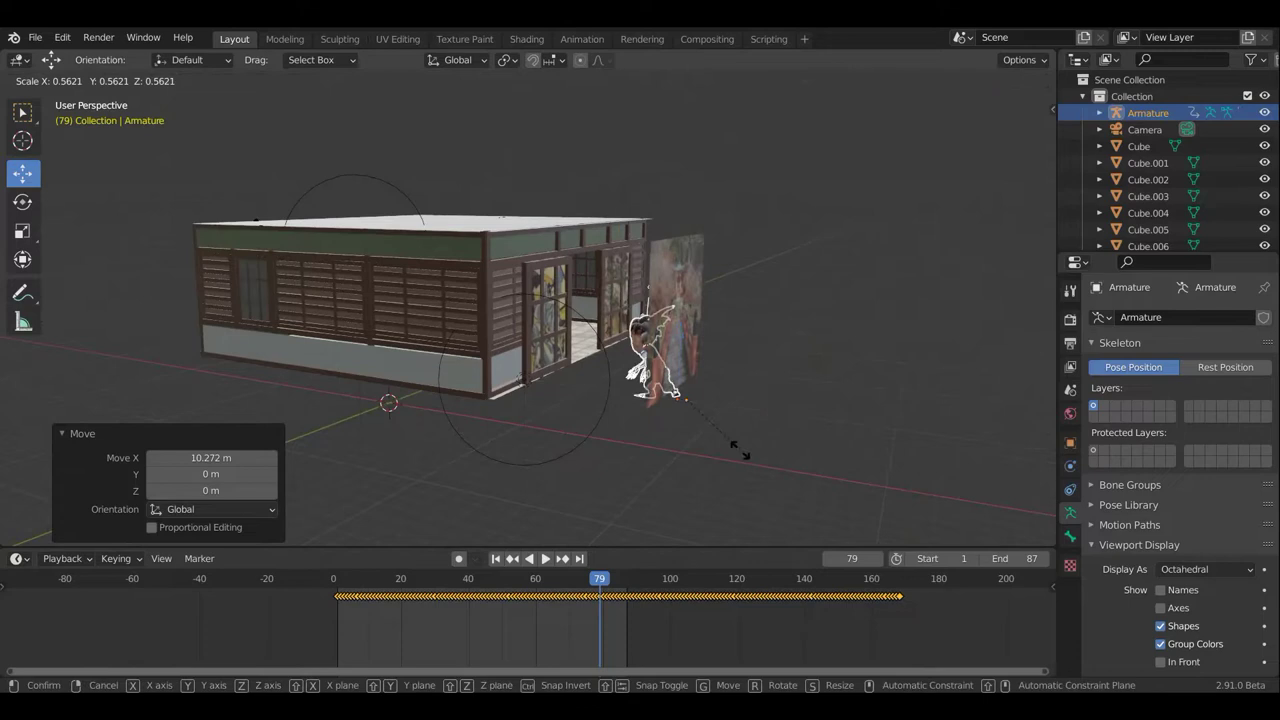
pyautogui.click(743, 454)
pyautogui.moveTo(743, 454); pyautogui.dragTo(826, 443, button='middle')
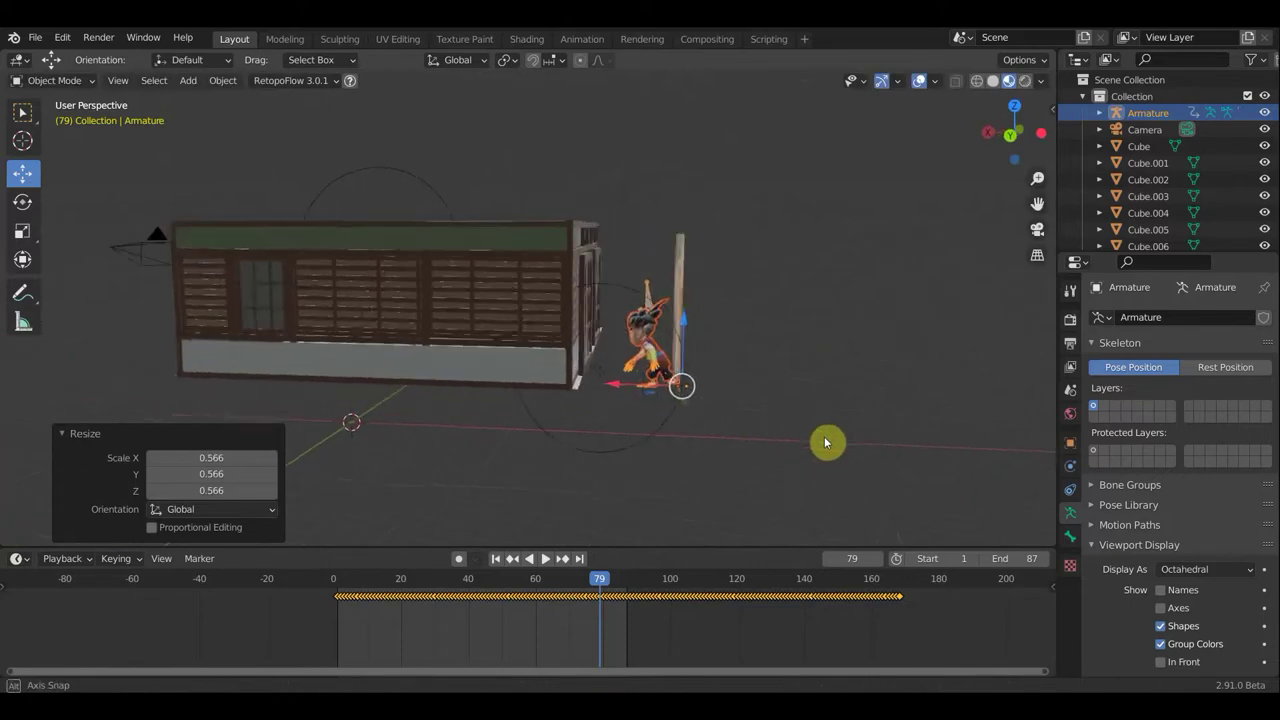
pyautogui.press('g')
pyautogui.press('z')
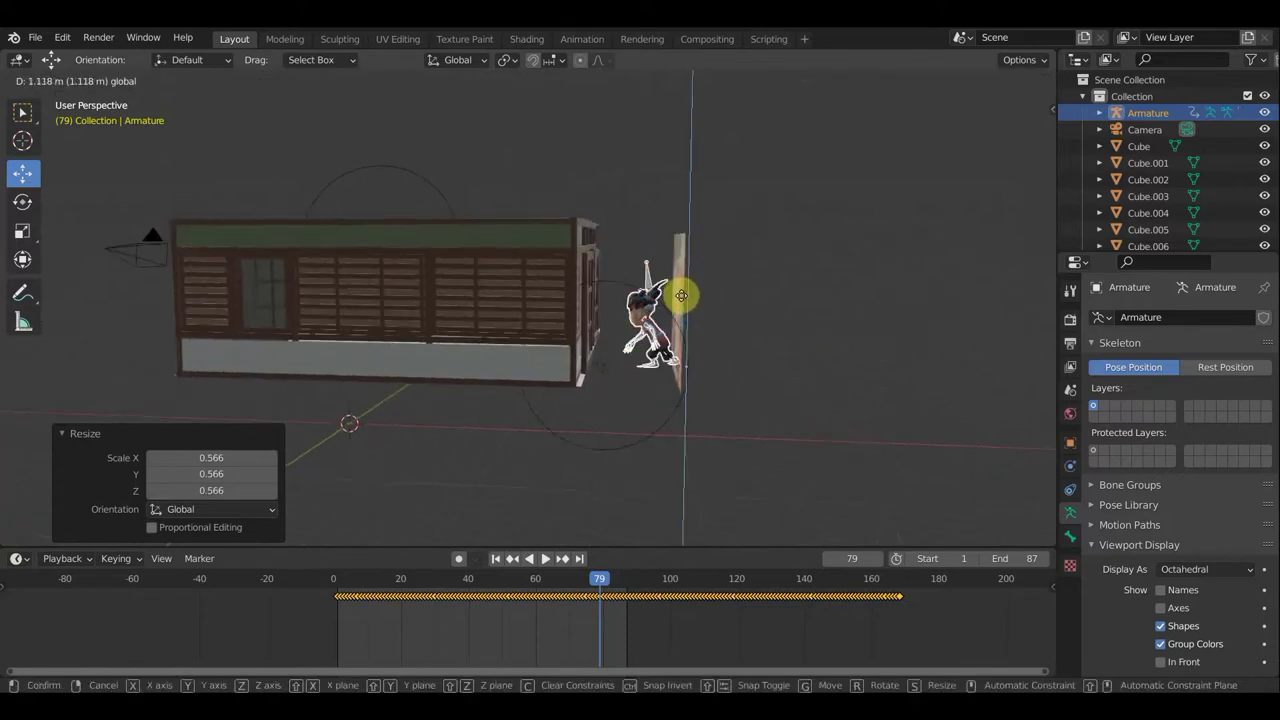
pyautogui.click(603, 422)
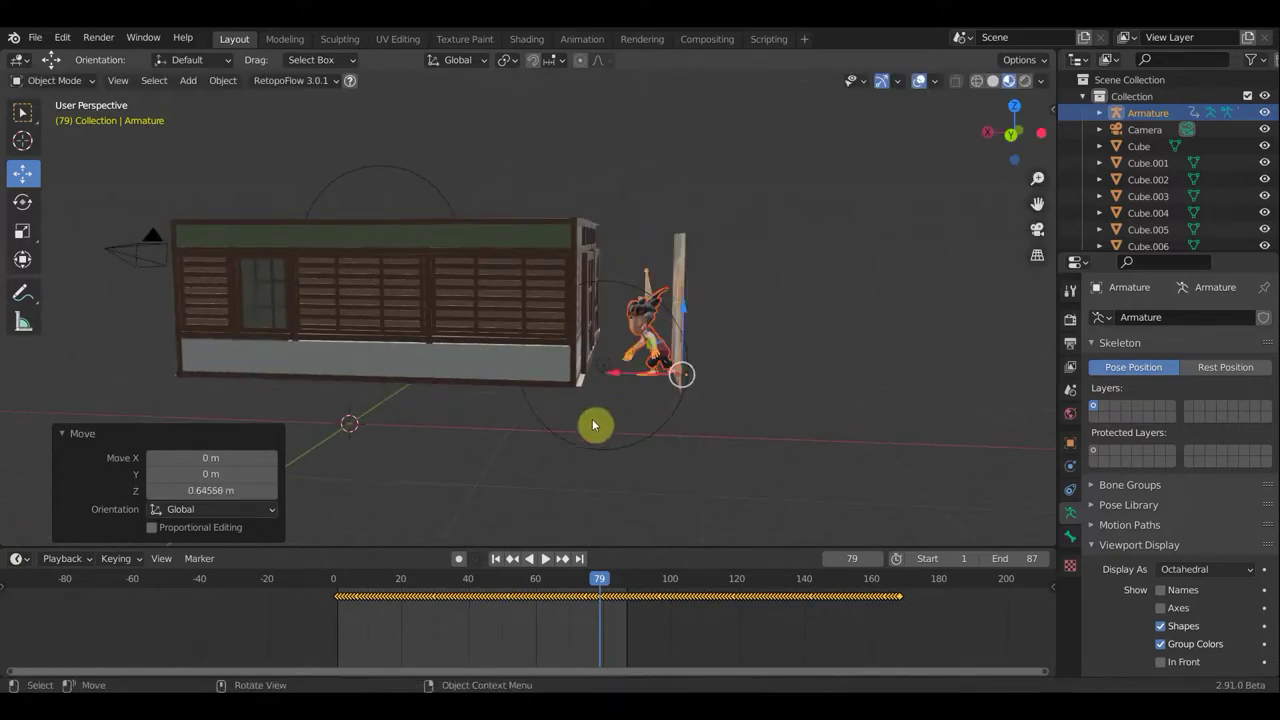
pyautogui.press('g')
pyautogui.press('x')
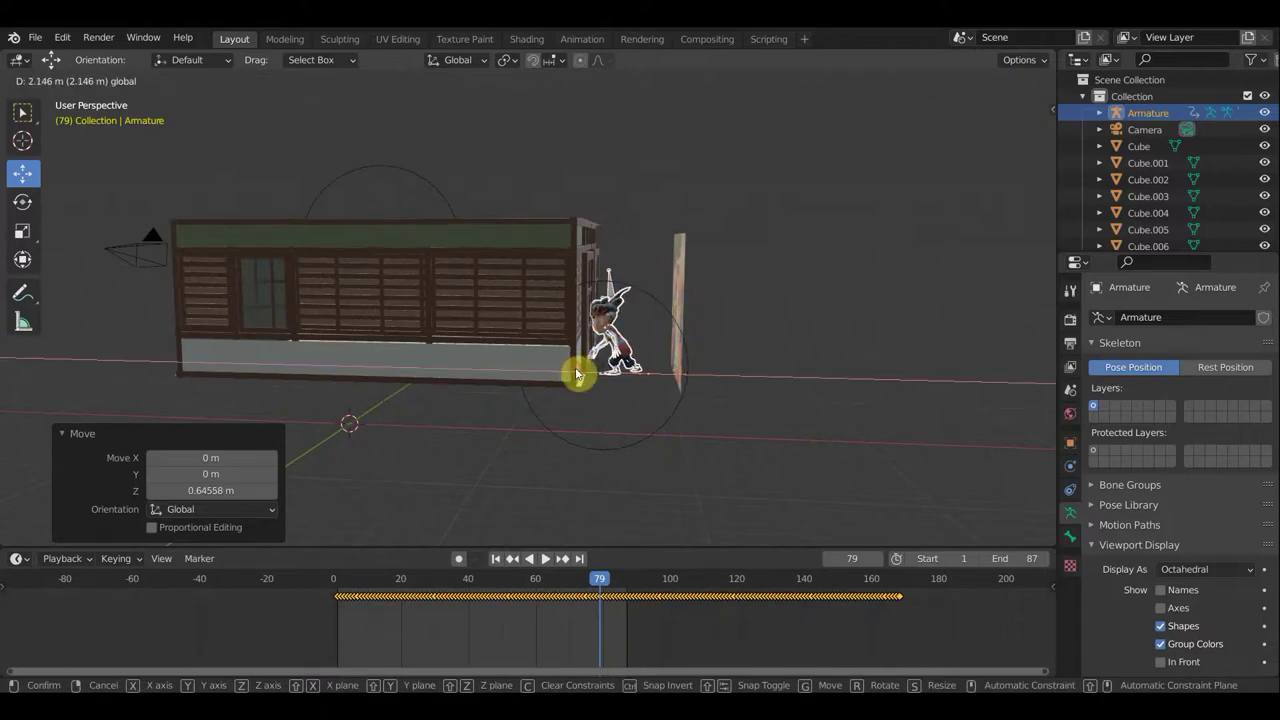
pyautogui.click(576, 375)
pyautogui.moveTo(583, 418); pyautogui.dragTo(566, 393, button='middle')
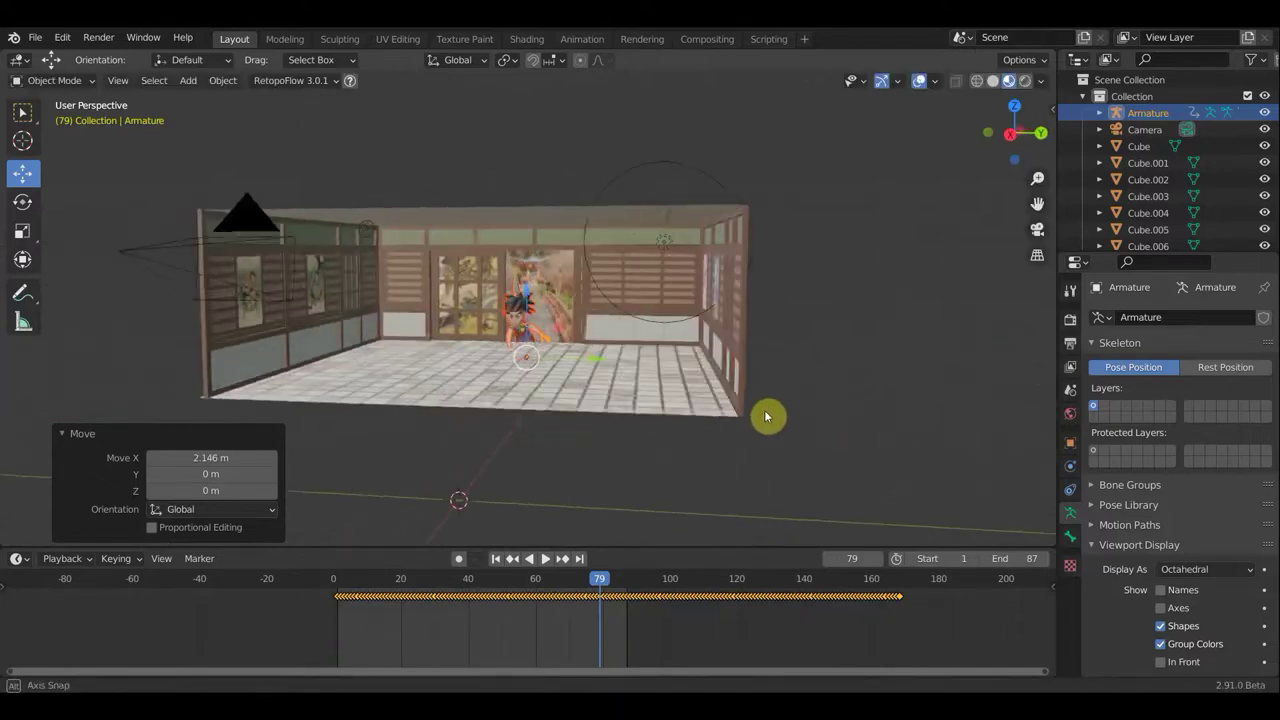
pyautogui.scroll(5, 566, 393)
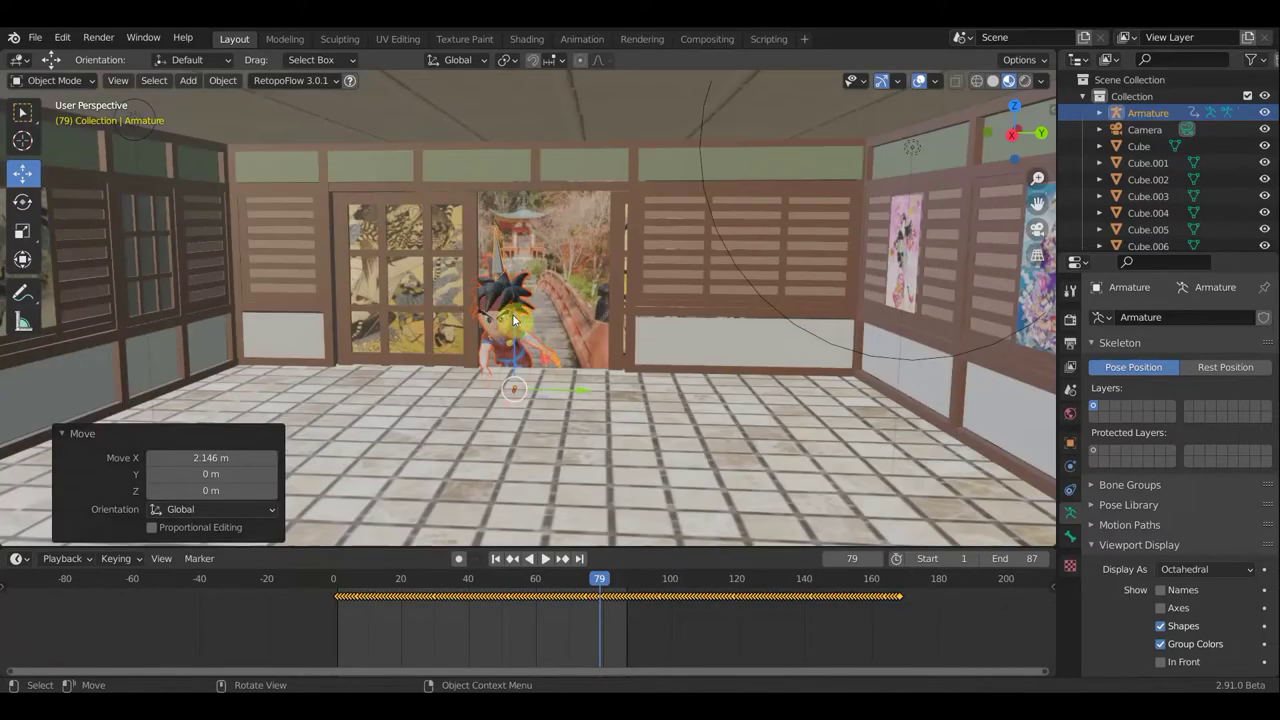
pyautogui.moveTo(522, 305); pyautogui.dragTo(522, 280)
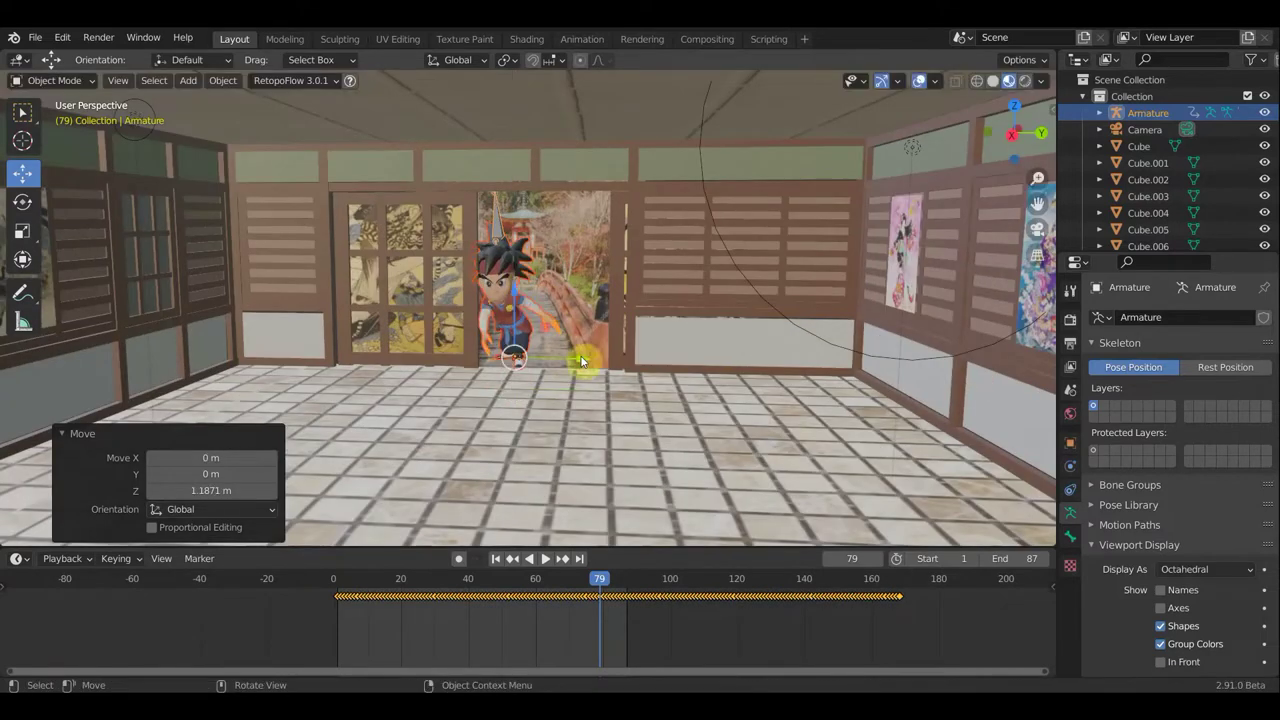
# Shift the character along Y, set it onto the floor, and scale it to 0.813
pyautogui.press('g')
pyautogui.press('y')
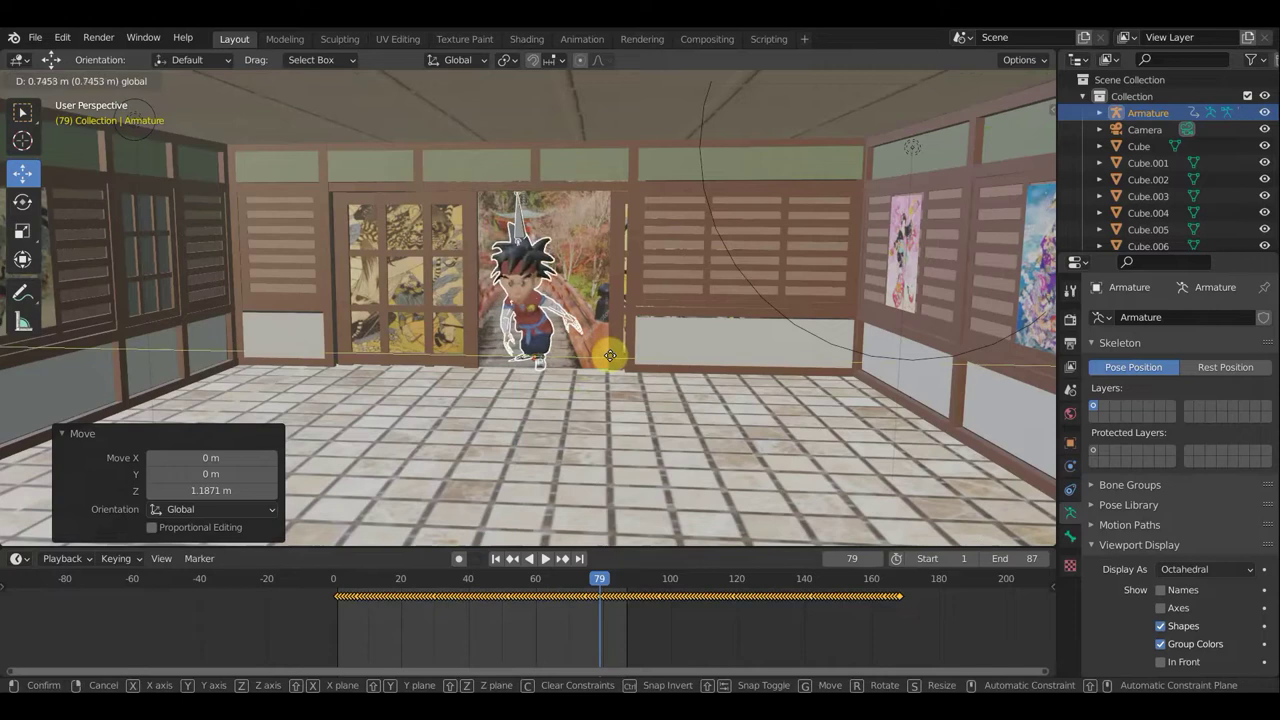
pyautogui.click(526, 221)
pyautogui.hotkey('ctrl', 'Tab')
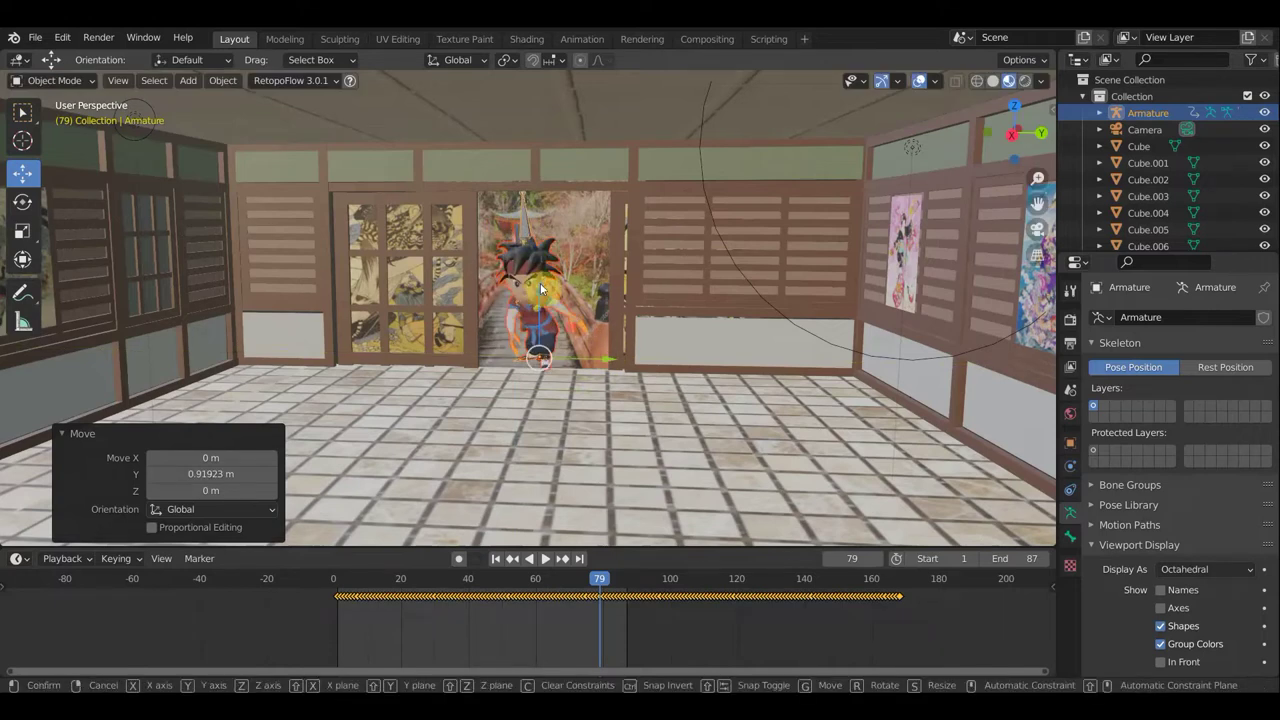
pyautogui.press('g')
pyautogui.click(541, 283)
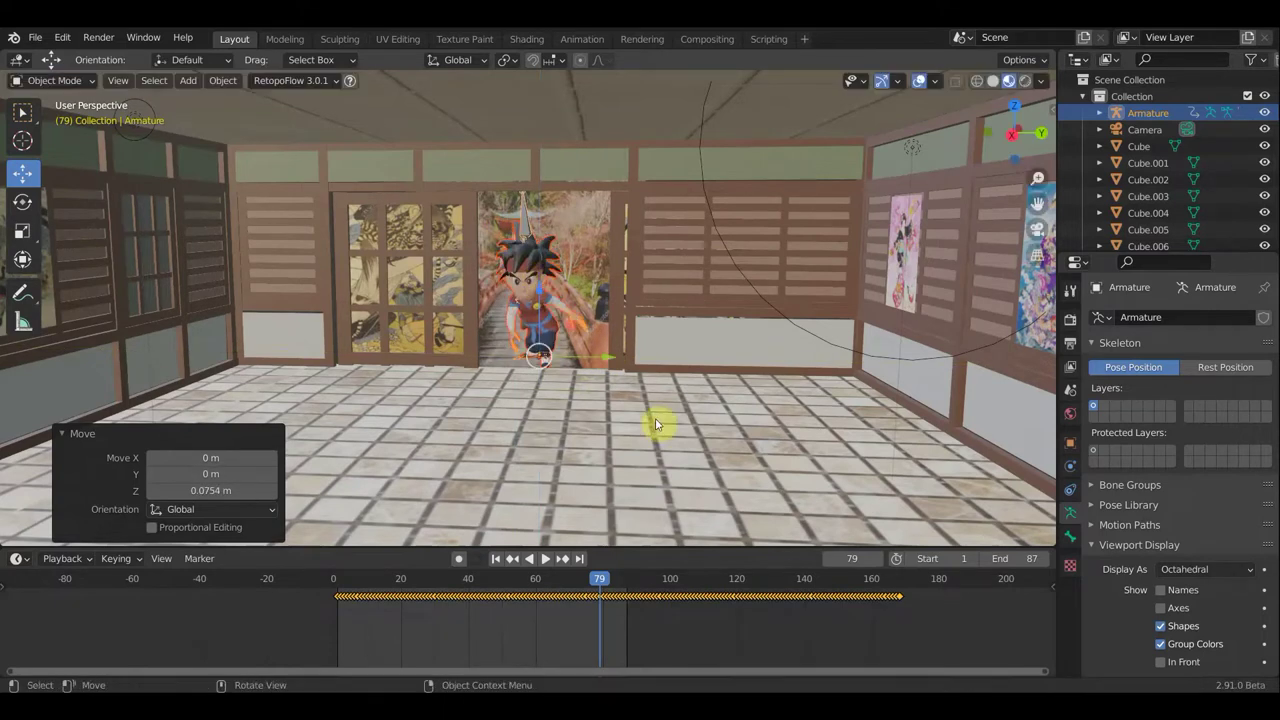
pyautogui.press('s')
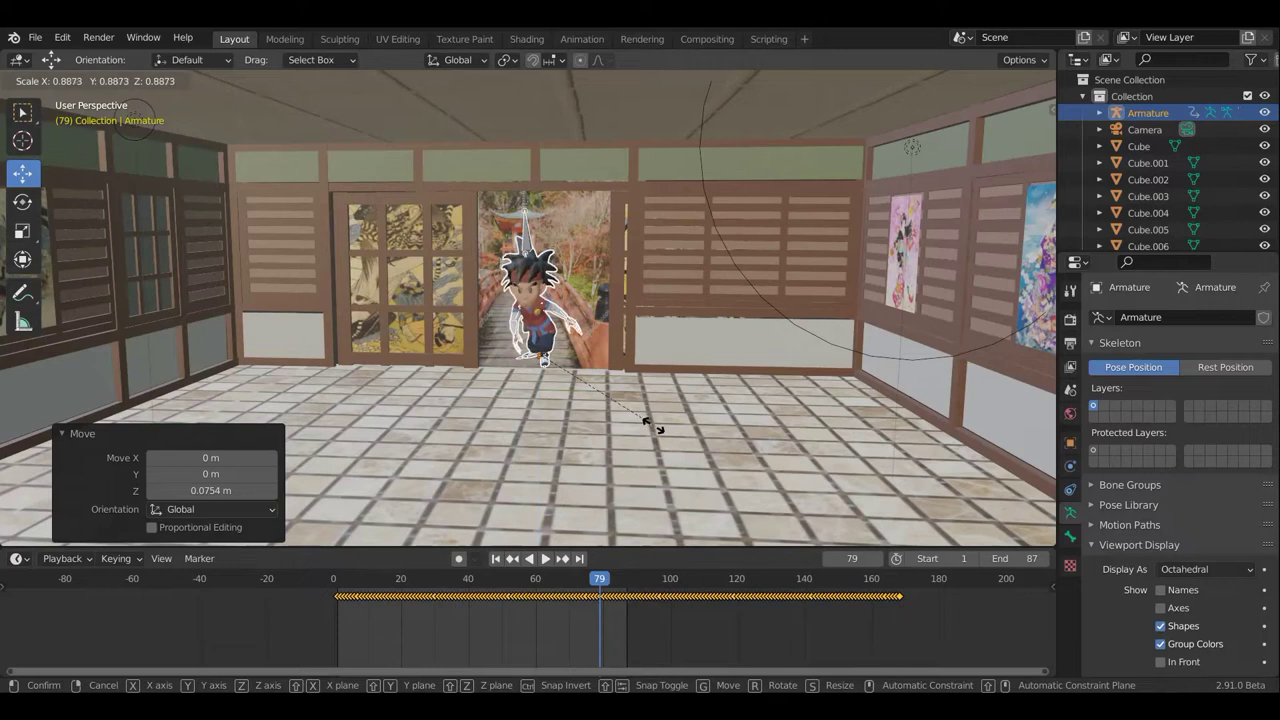
pyautogui.click(646, 420)
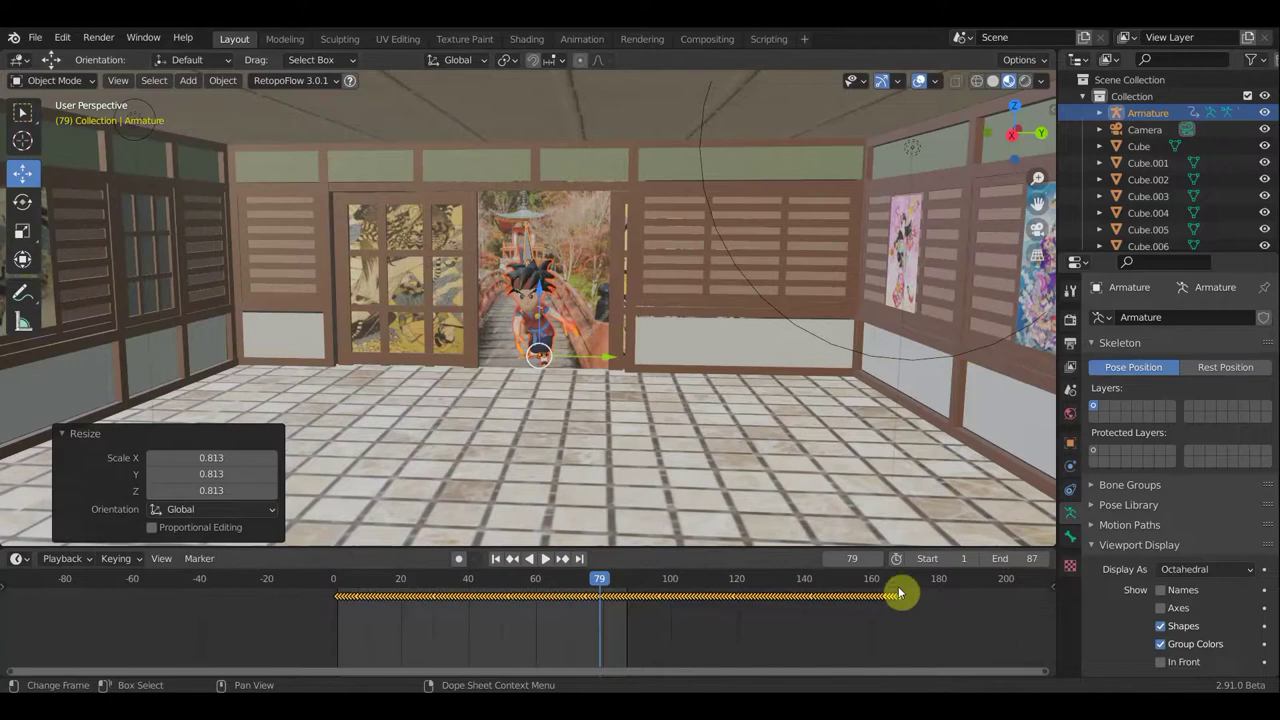
# Put the playhead at frame 198 and change the scene end frame from 87 to 198
pyautogui.click(1000, 592)
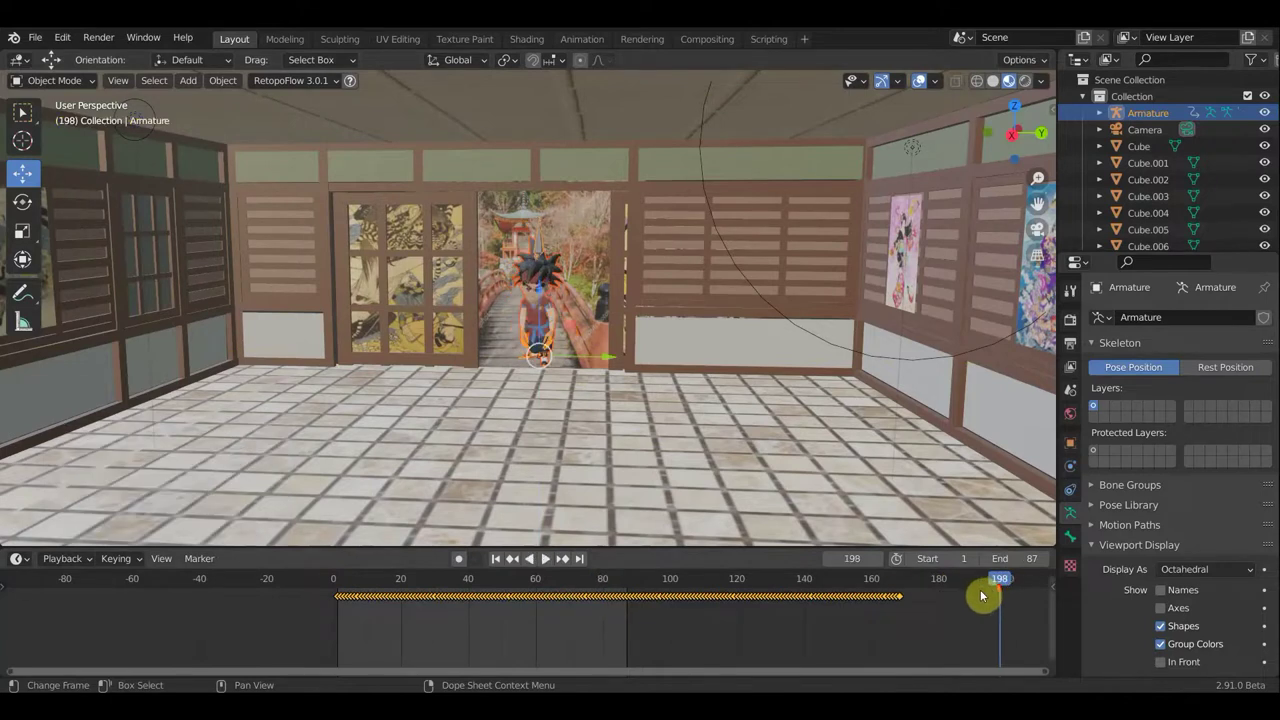
pyautogui.scroll(-2, 988, 592)
pyautogui.scroll(-1, 992, 585)
pyautogui.click(1020, 559)
pyautogui.write('198')
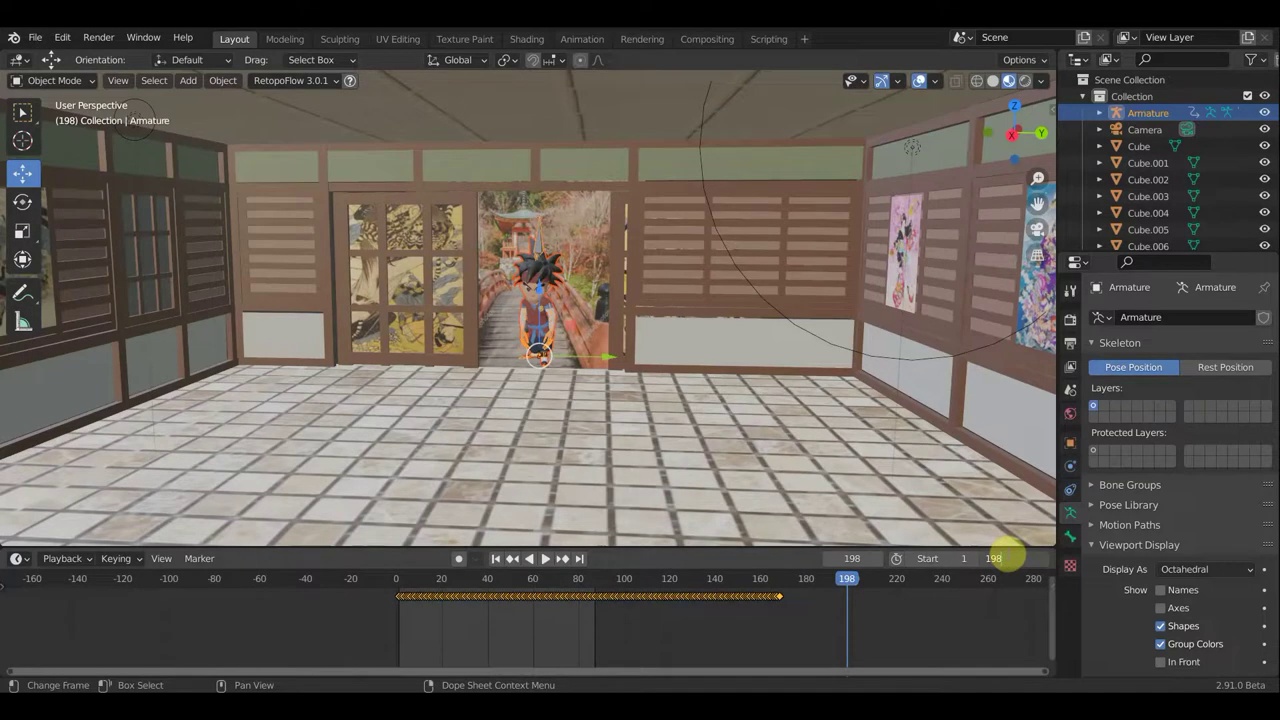
pyautogui.press('Return')
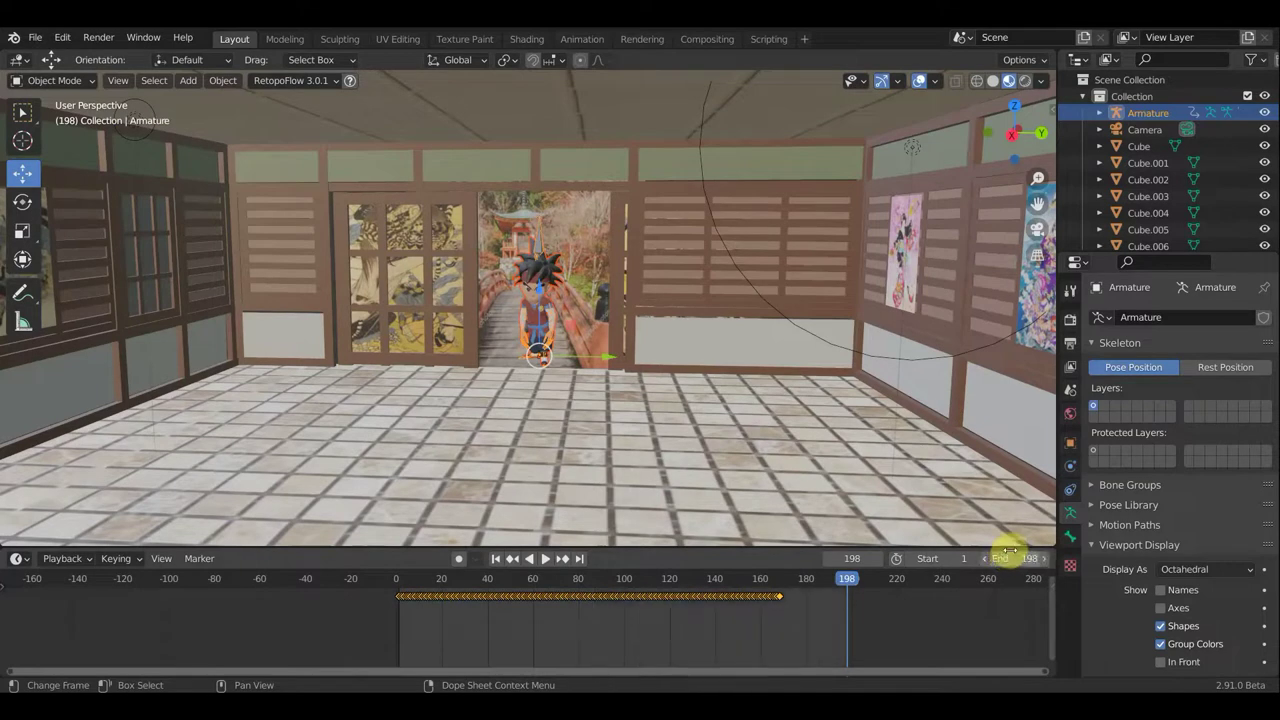
pyautogui.scroll(2, 465, 608)
pyautogui.scroll(1, 470, 604)
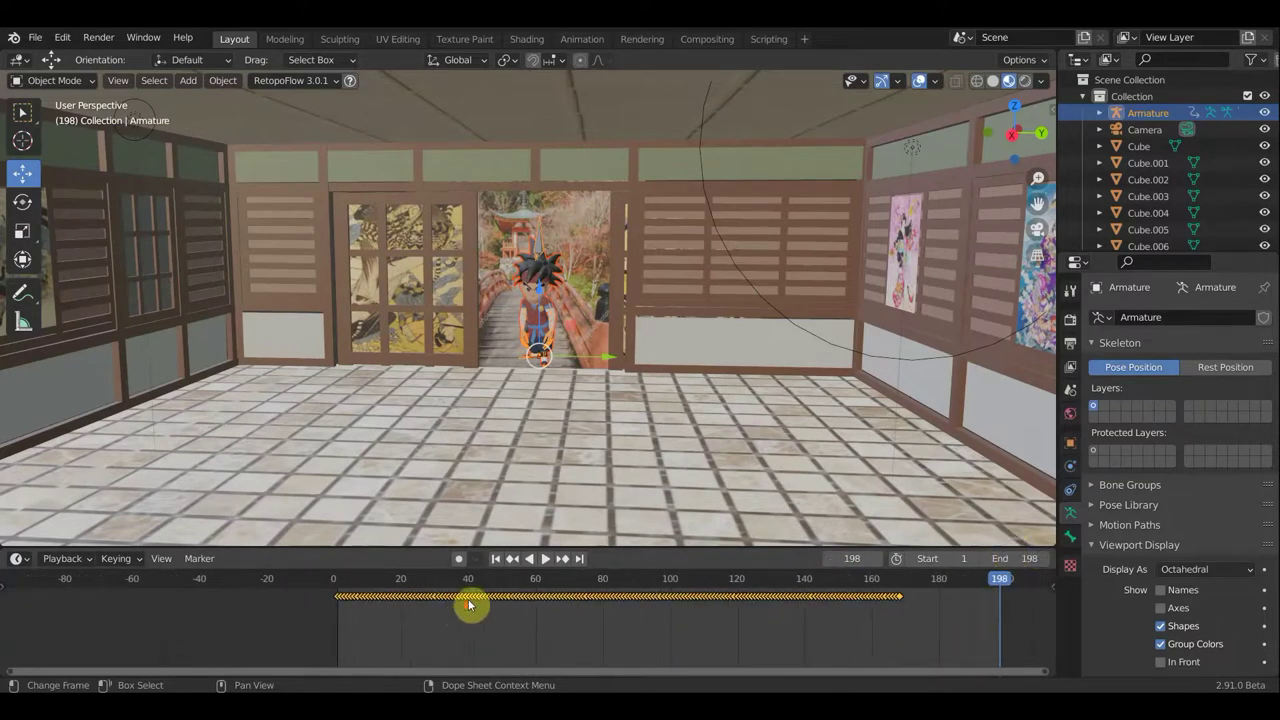
# Select all the character's keyframes and shift them 40 frames later
pyautogui.moveTo(929, 623)
pyautogui.mouseDown()
pyautogui.moveTo(741, 592)
pyautogui.moveTo(323, 591)
pyautogui.mouseUp()
pyautogui.scroll(-2, 323, 591)
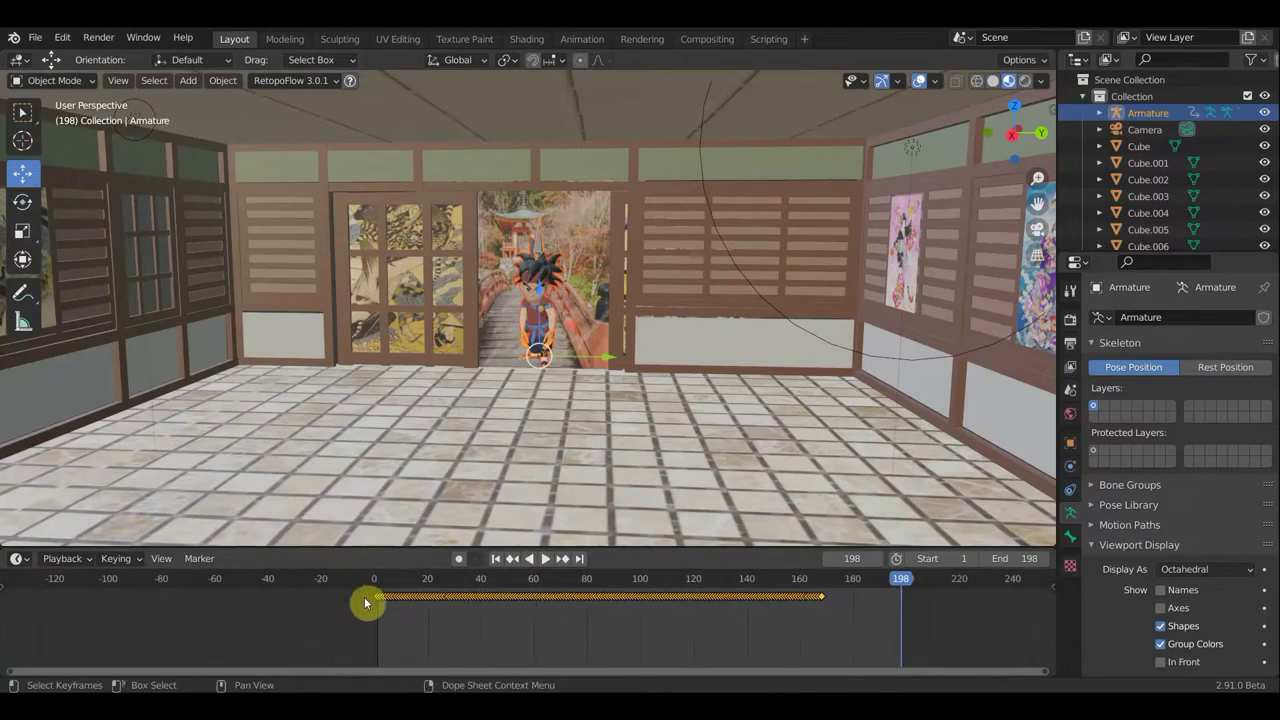
pyautogui.scroll(-1, 420, 629)
pyautogui.scroll(-1, 454, 626)
pyautogui.scroll(-1, 457, 626)
pyautogui.scroll(-1, 473, 619)
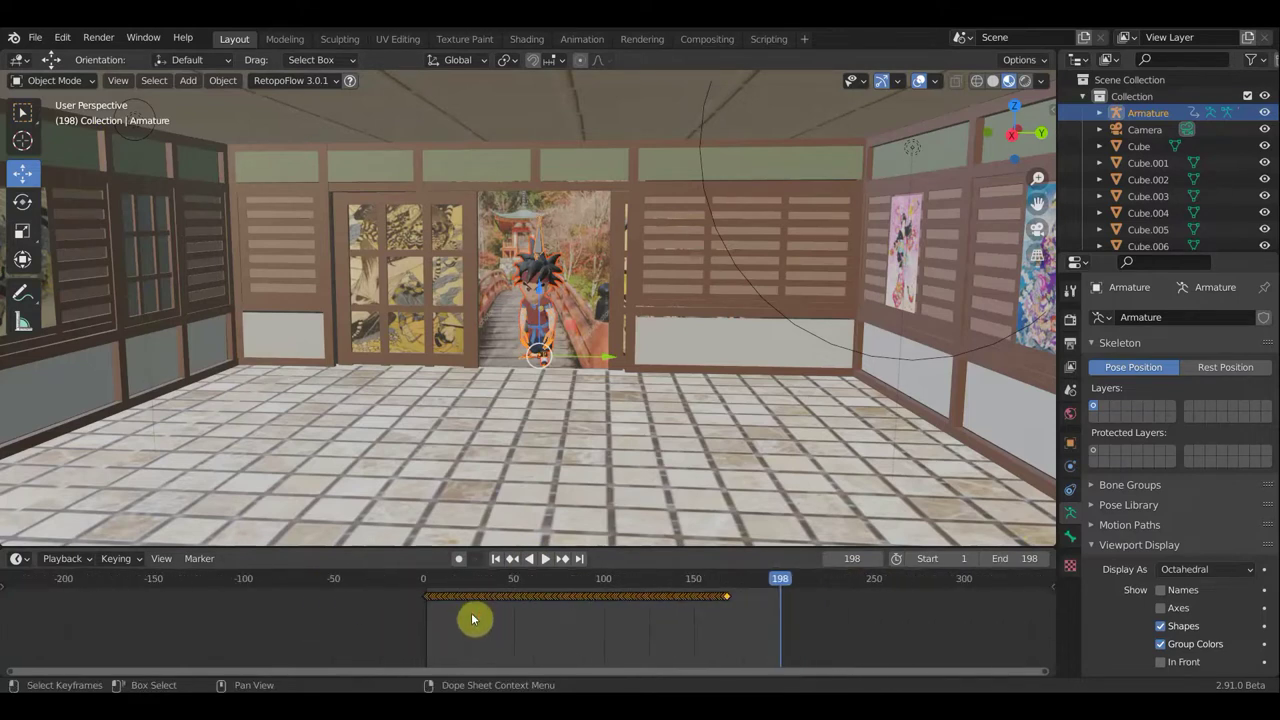
pyautogui.press('g')
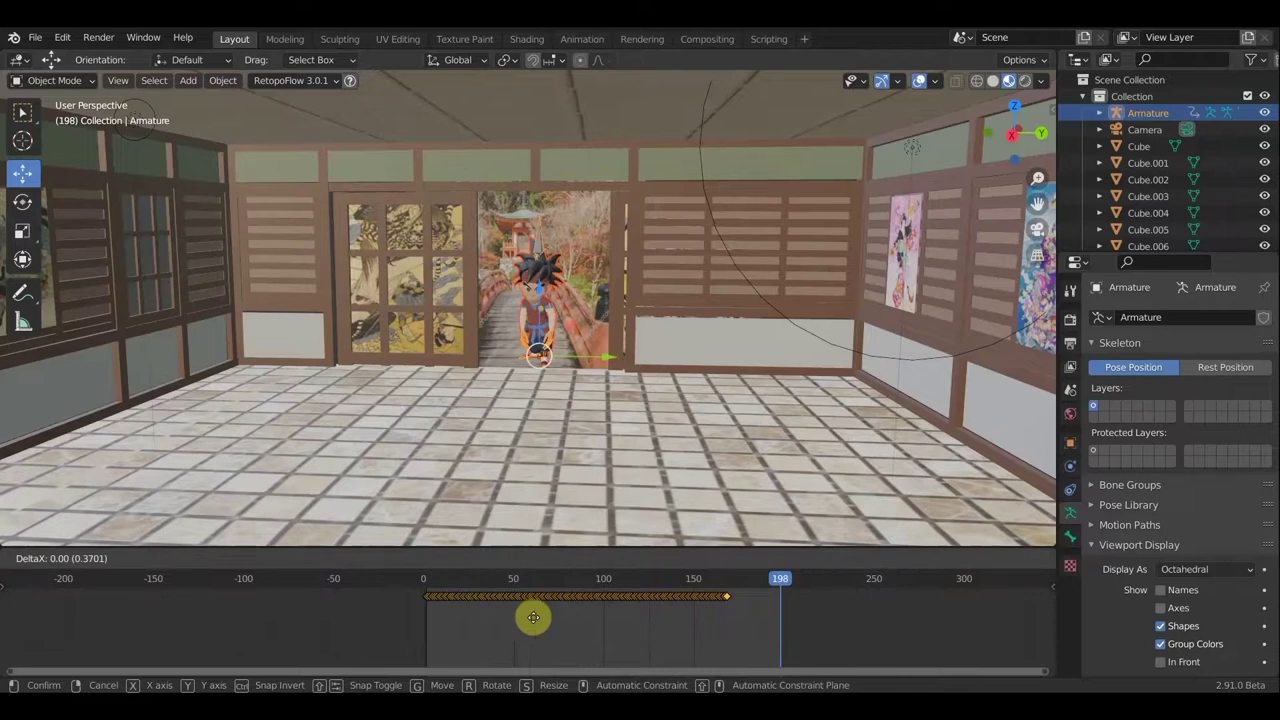
pyautogui.click(494, 634)
# Readjust the keyframe shift so the animation starts around frame 36, then pick Select Box
pyautogui.scroll(3, 461, 628)
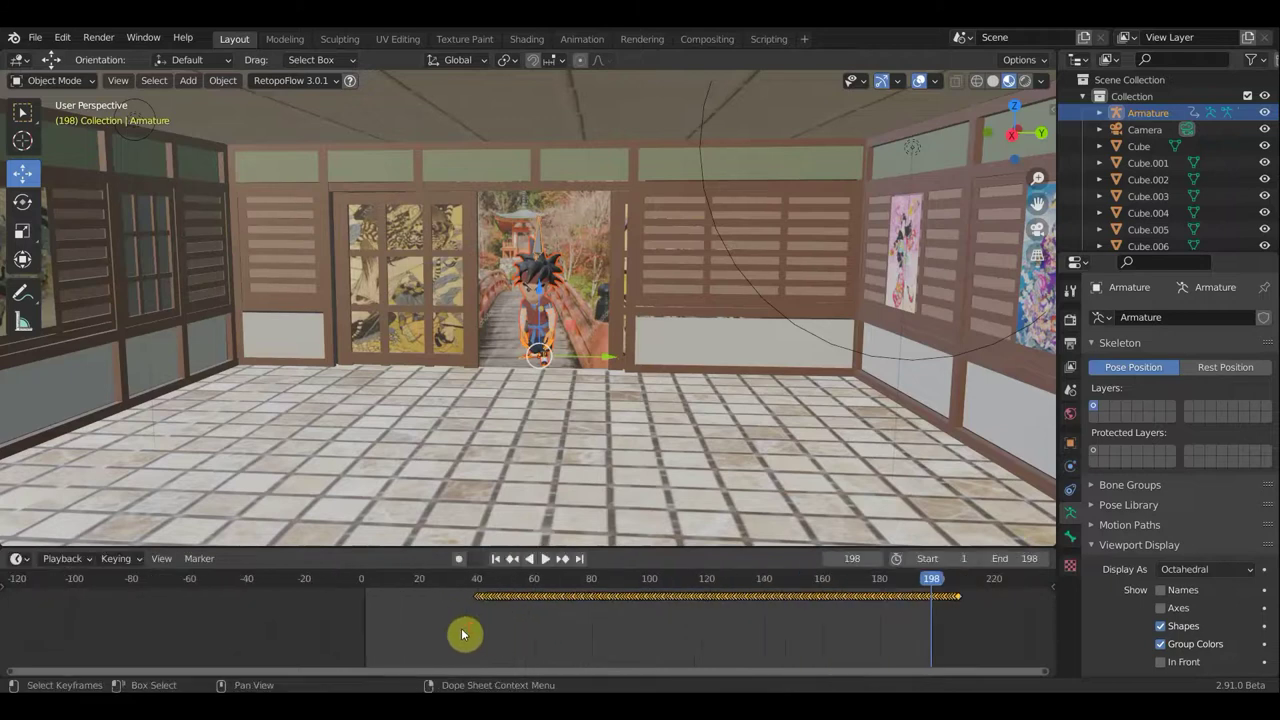
pyautogui.scroll(3, 423, 626)
pyautogui.scroll(2, 434, 628)
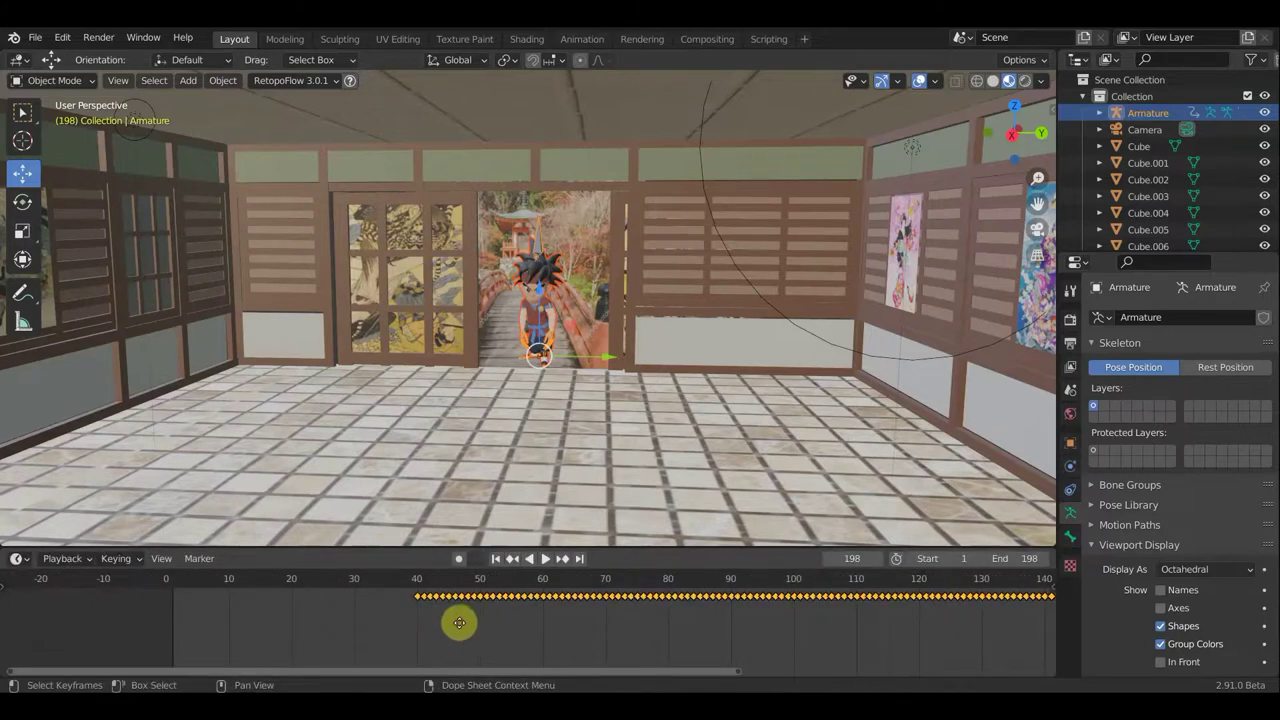
pyautogui.press('g')
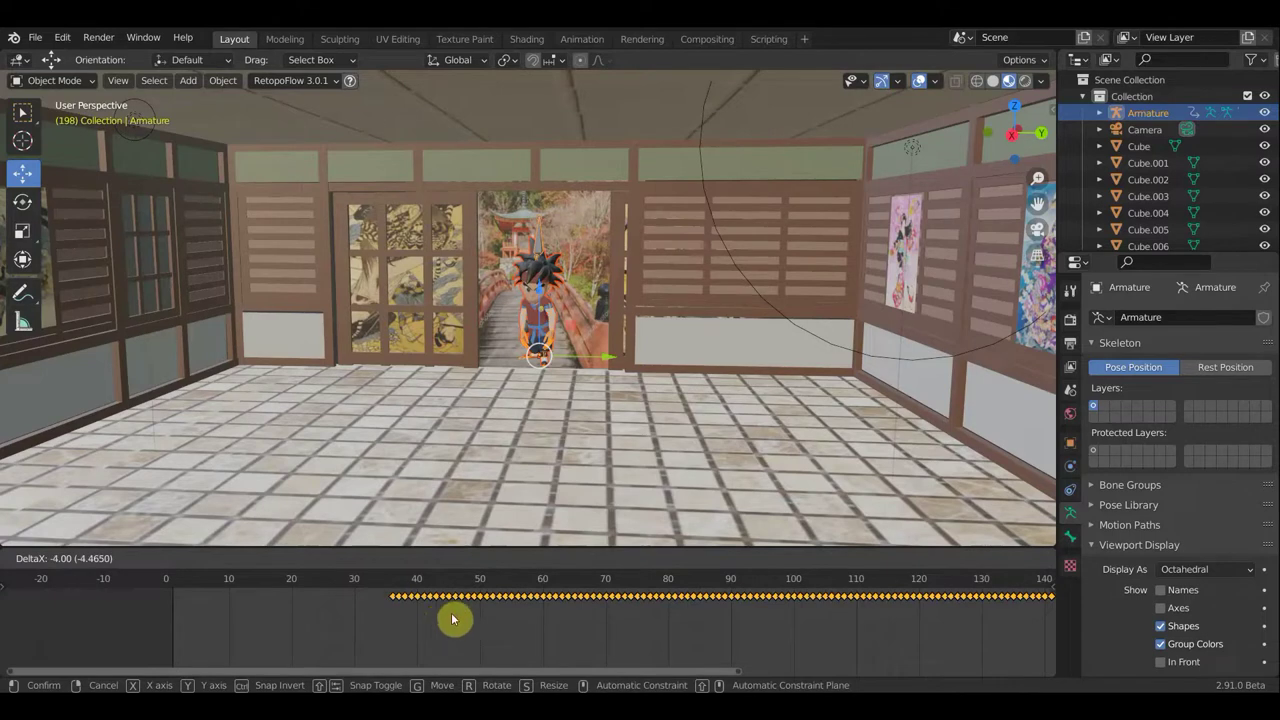
pyautogui.click(447, 618)
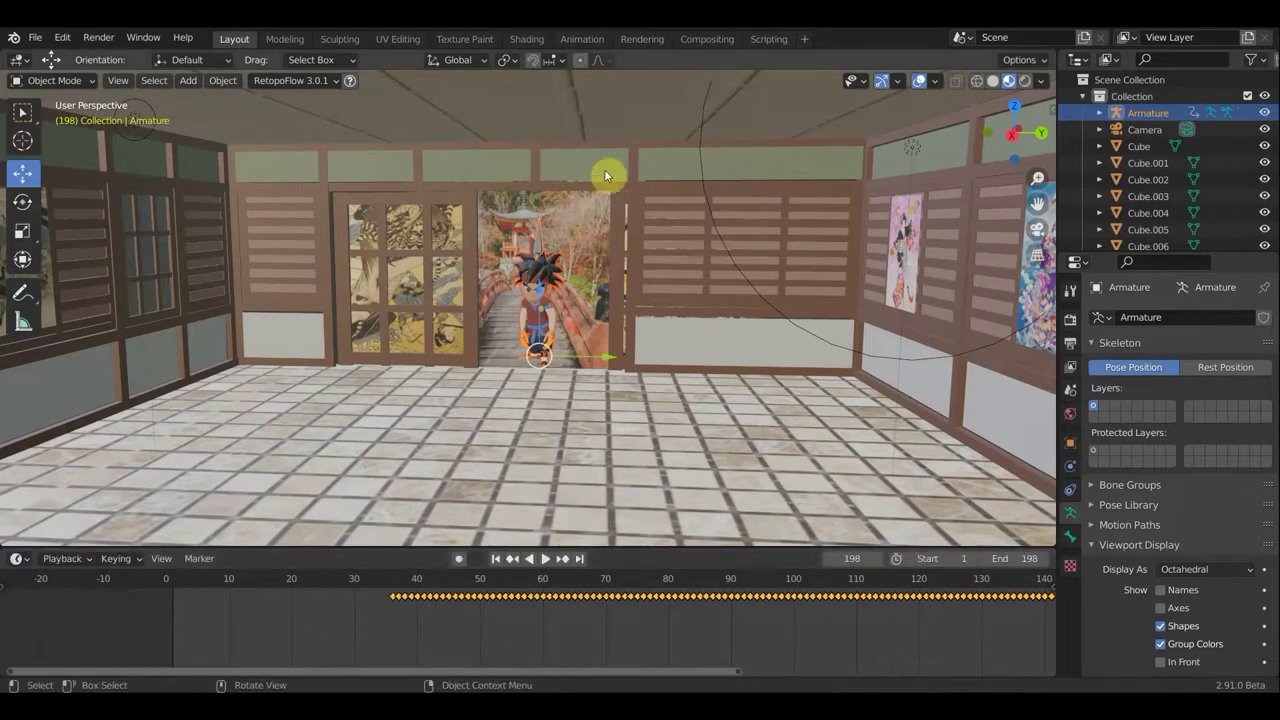
pyautogui.click(22, 112)
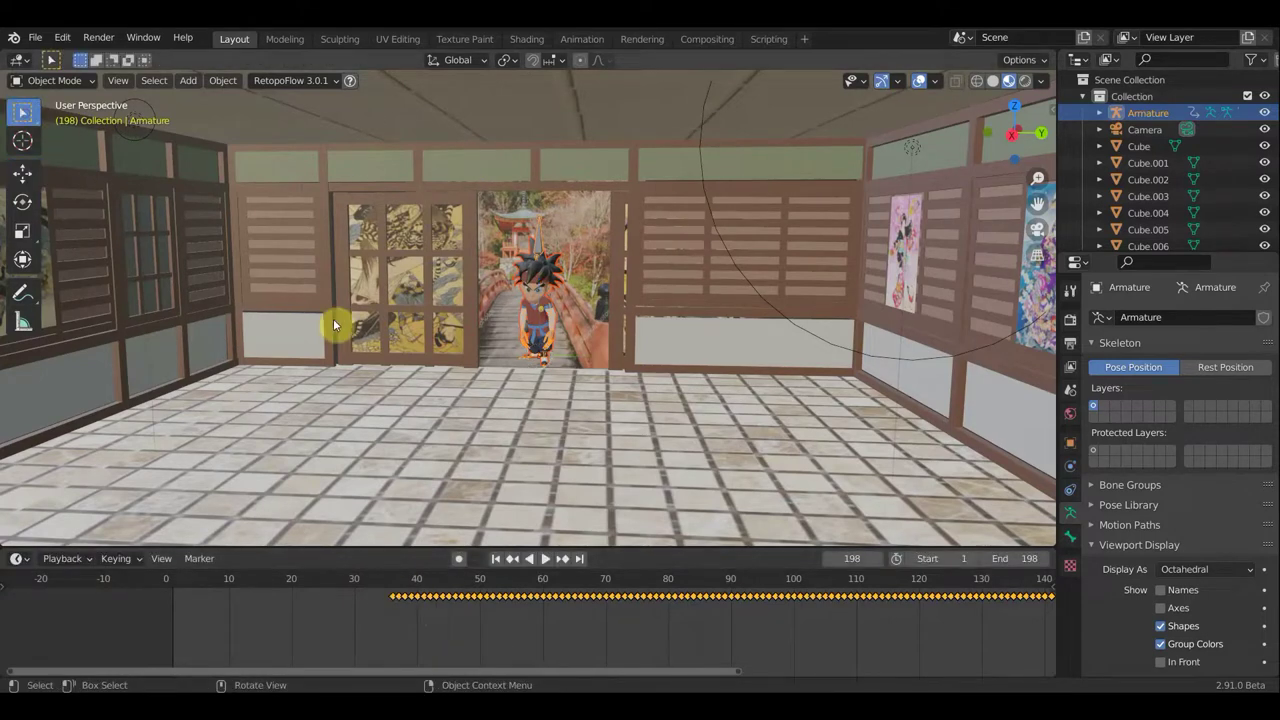
# Orbit the room view, then start and stop playback of the boy's walk
pyautogui.moveTo(449, 371)
pyautogui.mouseDown(button='middle')
pyautogui.moveTo(514, 380)
pyautogui.moveTo(500, 378)
pyautogui.mouseUp(button='middle')
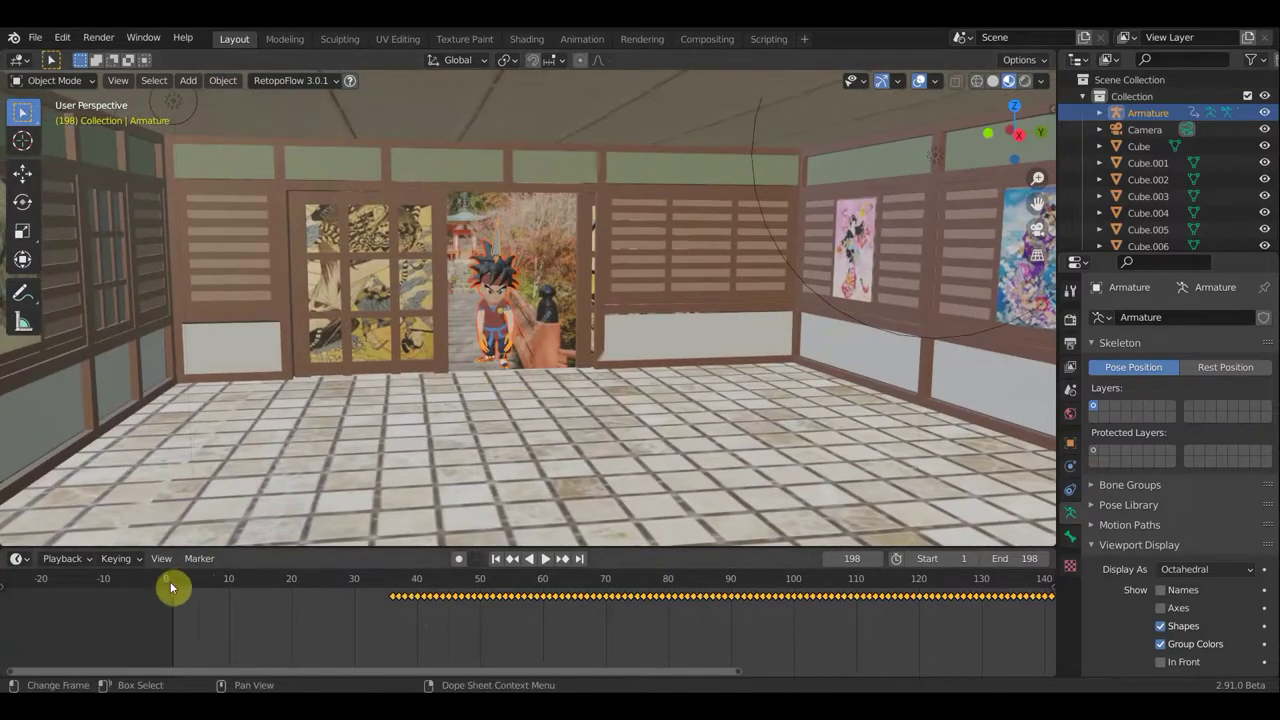
pyautogui.press('space')
pyautogui.press('space')
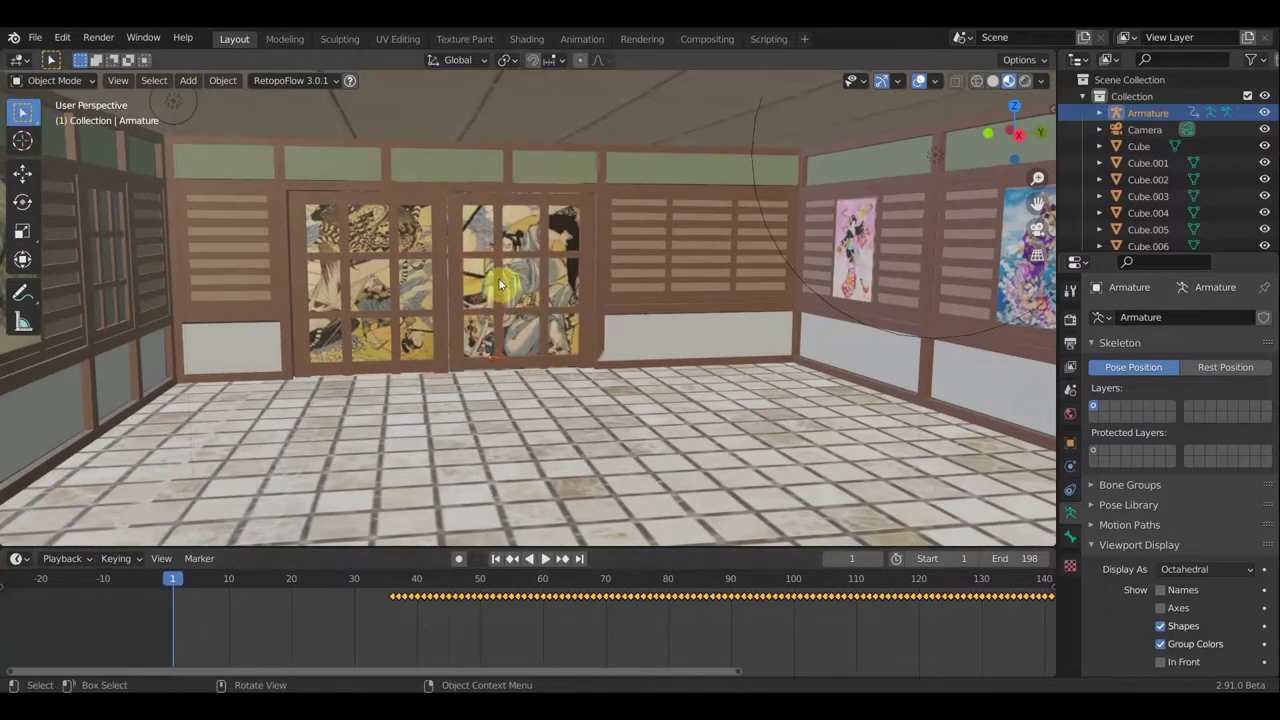
pyautogui.press('space')
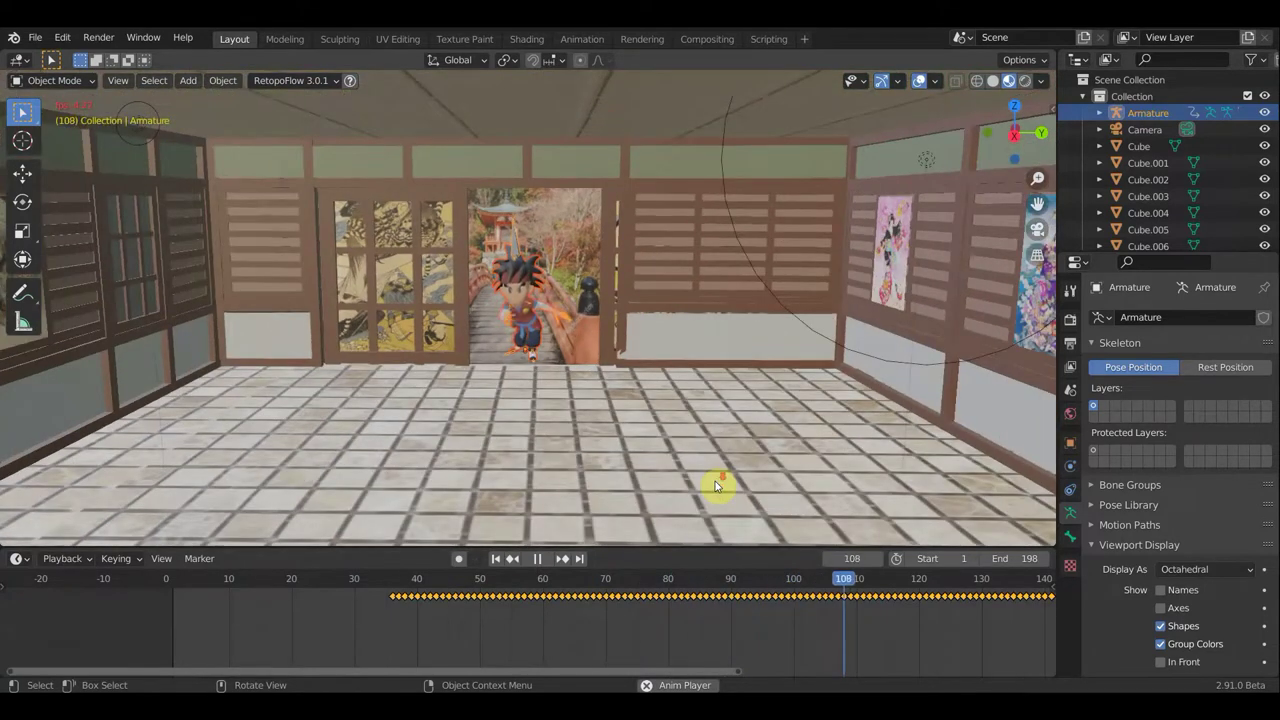
# Hide the viewport overlays to see the room and boy unobstructed
pyautogui.scroll(-3, 715, 481)
pyautogui.scroll(-3, 715, 481)
pyautogui.scroll(5, 722, 480)
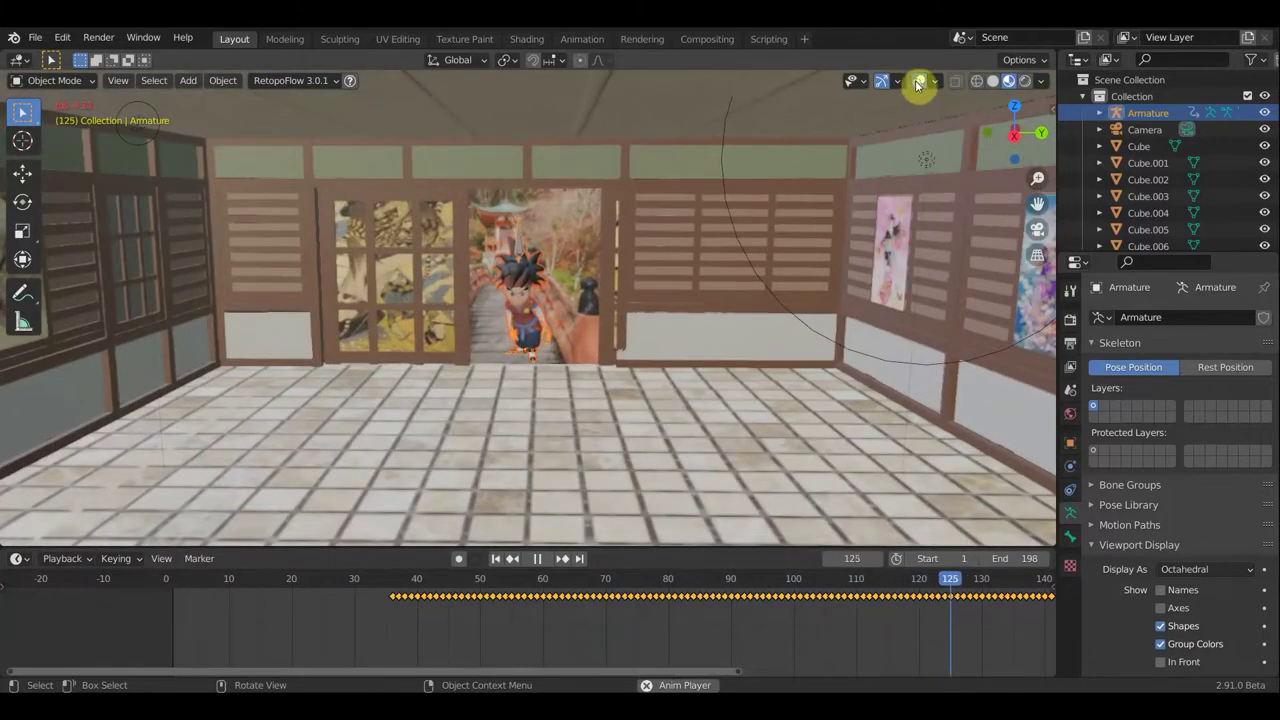
pyautogui.click(920, 80)
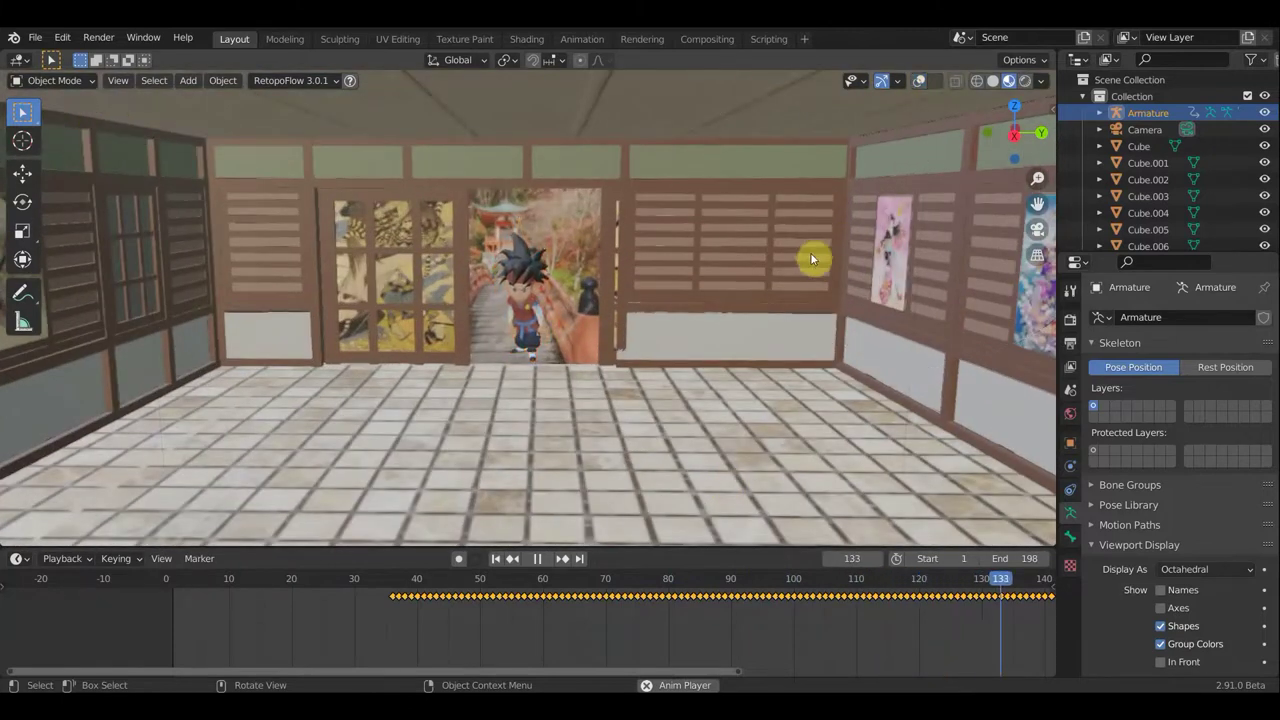
pyautogui.scroll(-1, 905, 607)
pyautogui.scroll(-1, 890, 600)
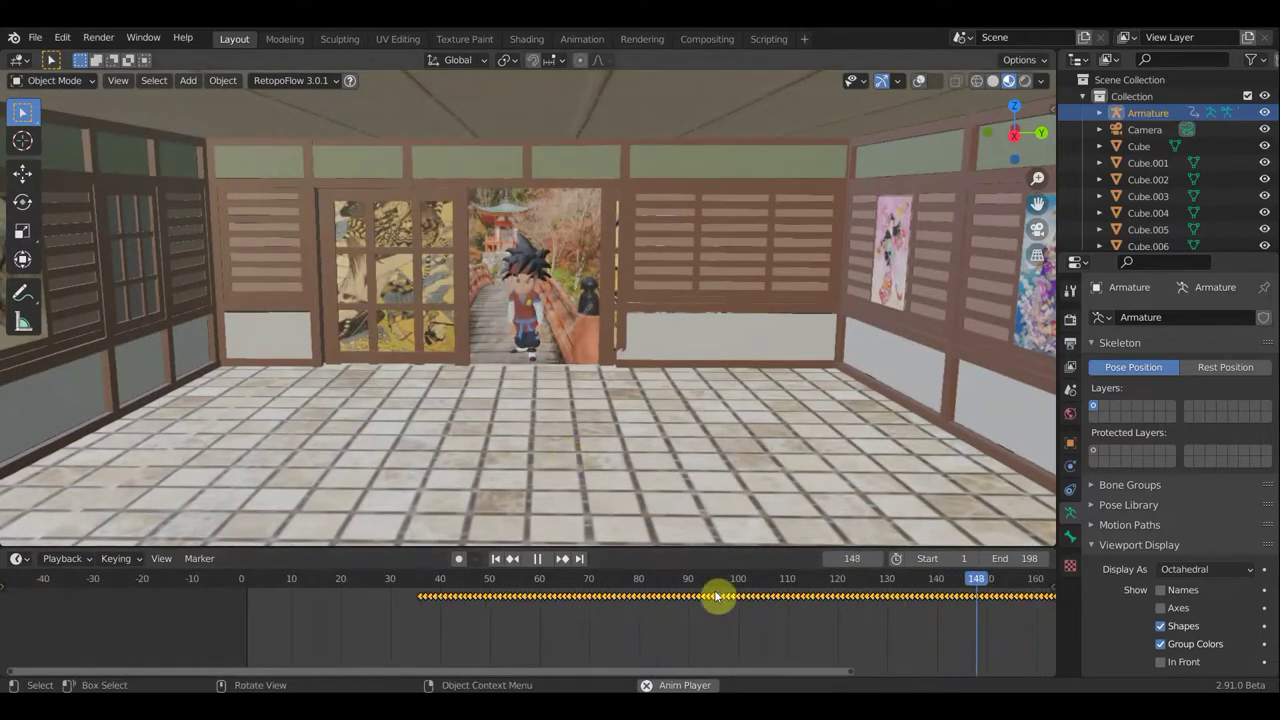
pyautogui.scroll(-2, 718, 598)
pyautogui.scroll(-1, 708, 603)
pyautogui.scroll(-1, 706, 601)
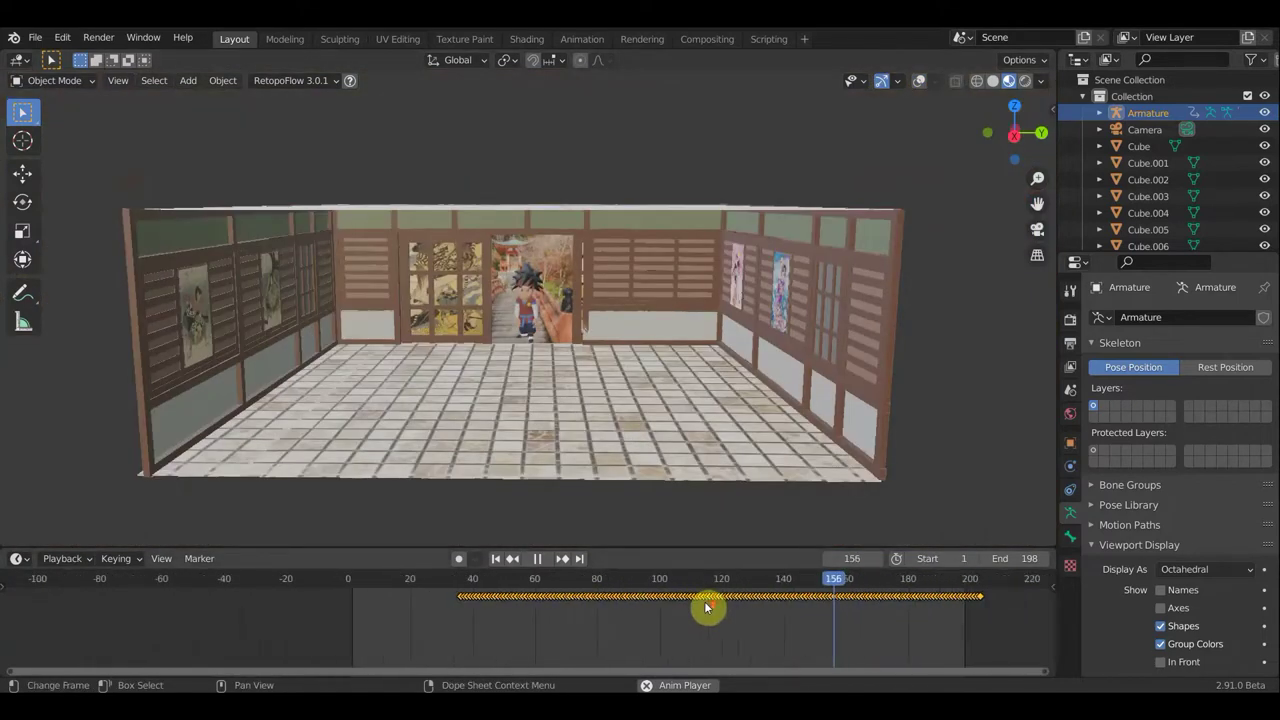
pyautogui.scroll(-2, 900, 604)
pyautogui.scroll(1, 940, 605)
pyautogui.scroll(1, 920, 580)
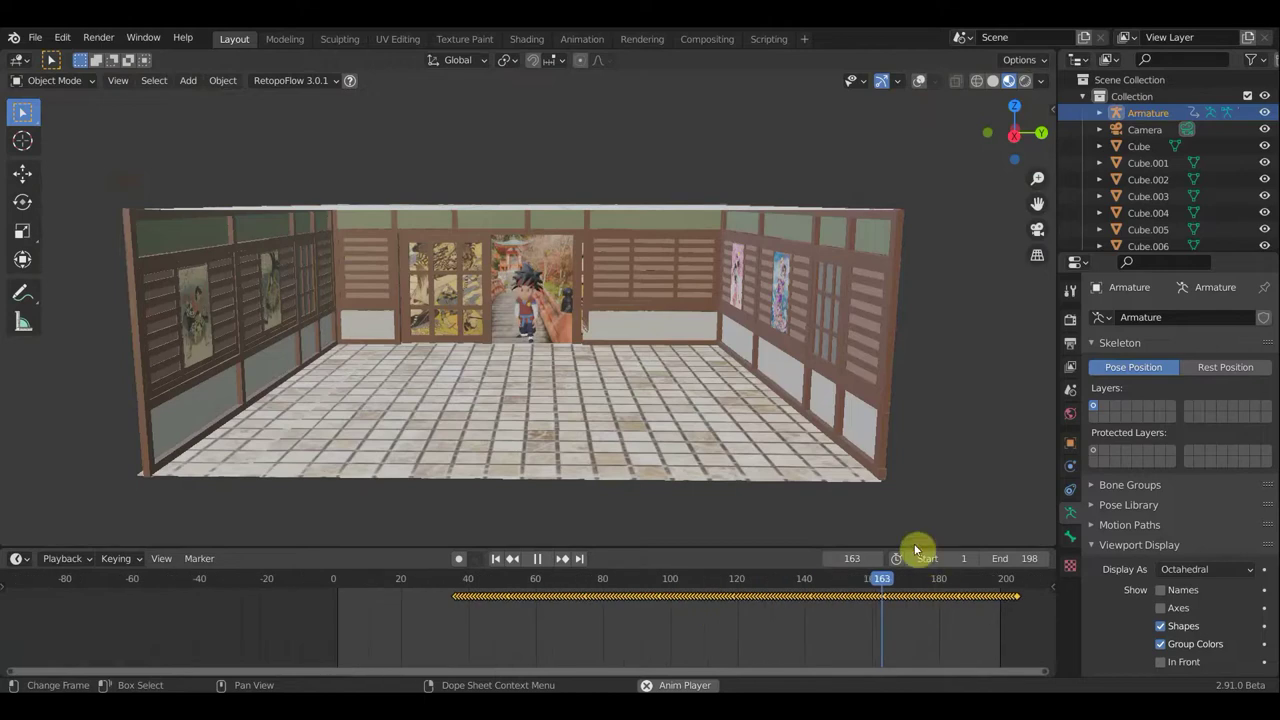
pyautogui.scroll(2, 567, 408)
pyautogui.scroll(3, 567, 405)
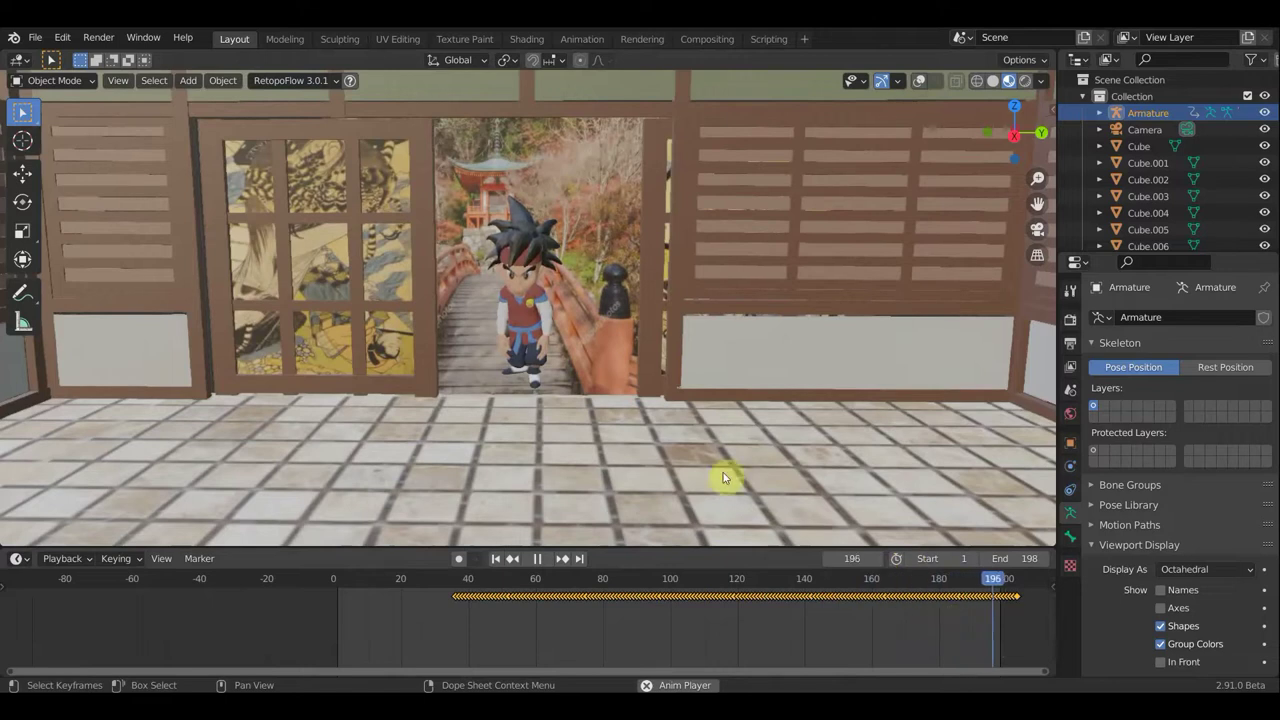
# Restart the animation and stop it at frame 36 with the boy in the doorway
pyautogui.press('space')
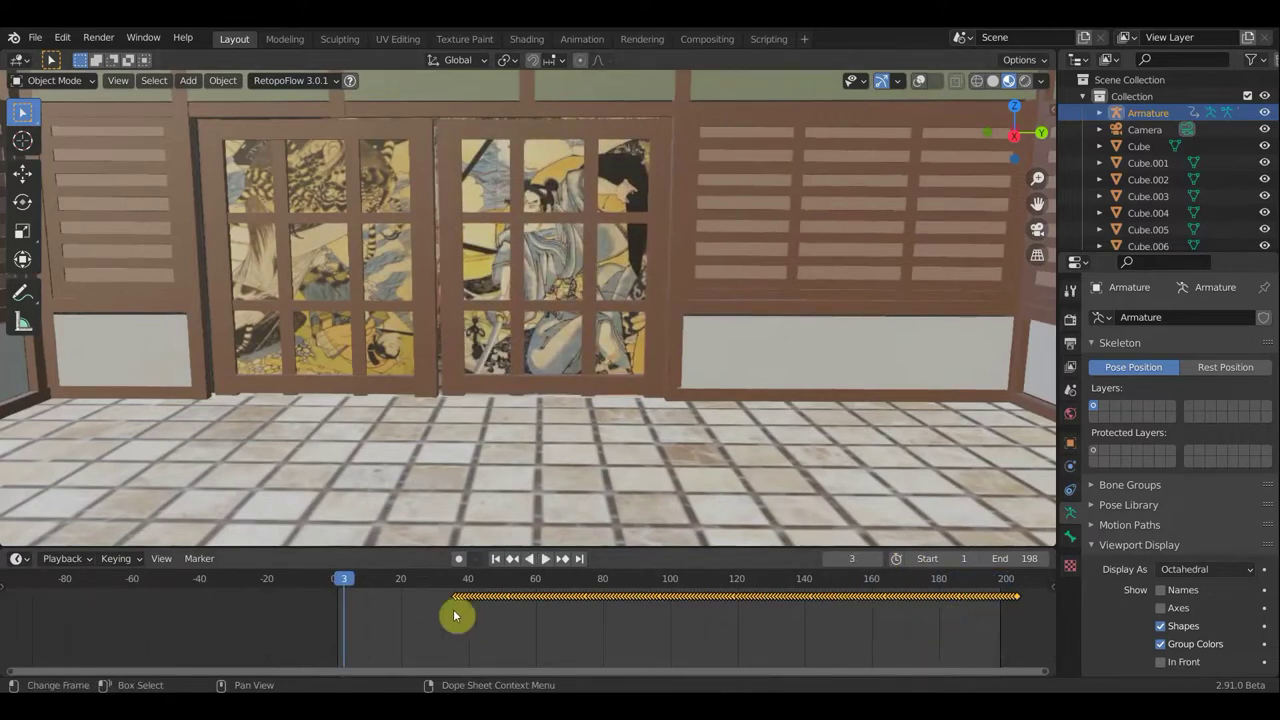
pyautogui.press('space')
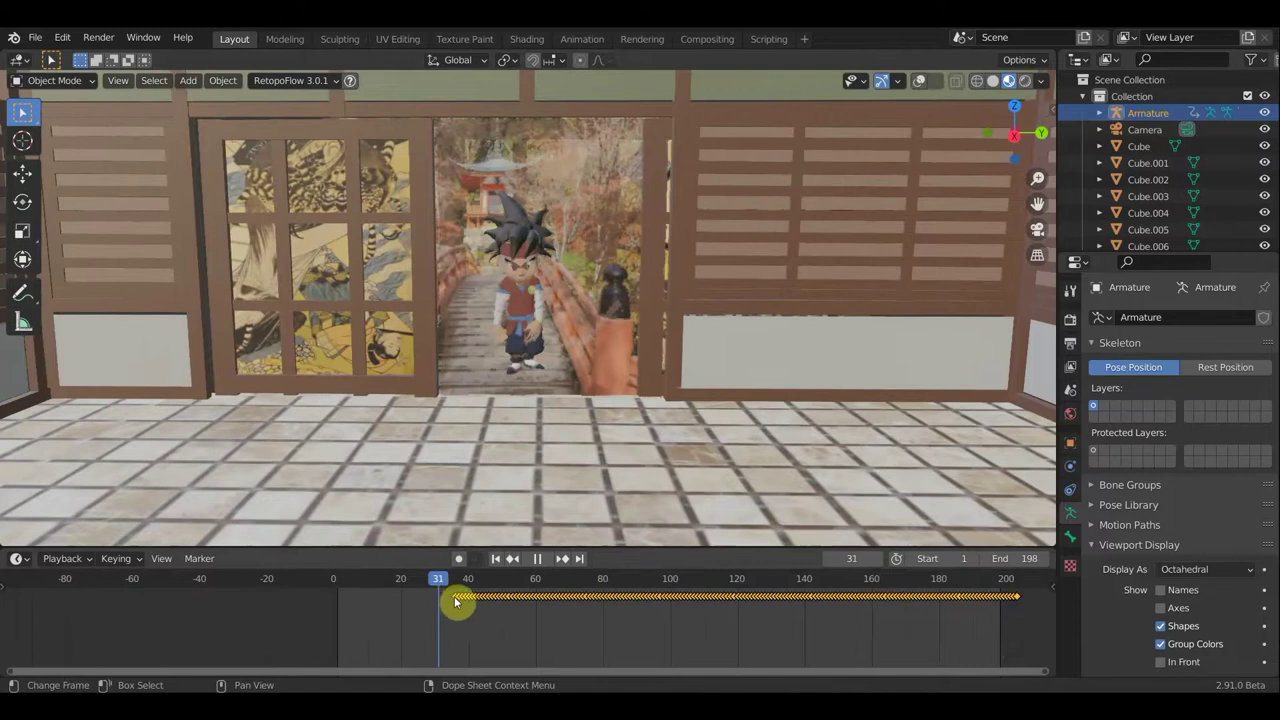
pyautogui.moveTo(458, 603); pyautogui.dragTo(479, 580)
pyautogui.press('space')
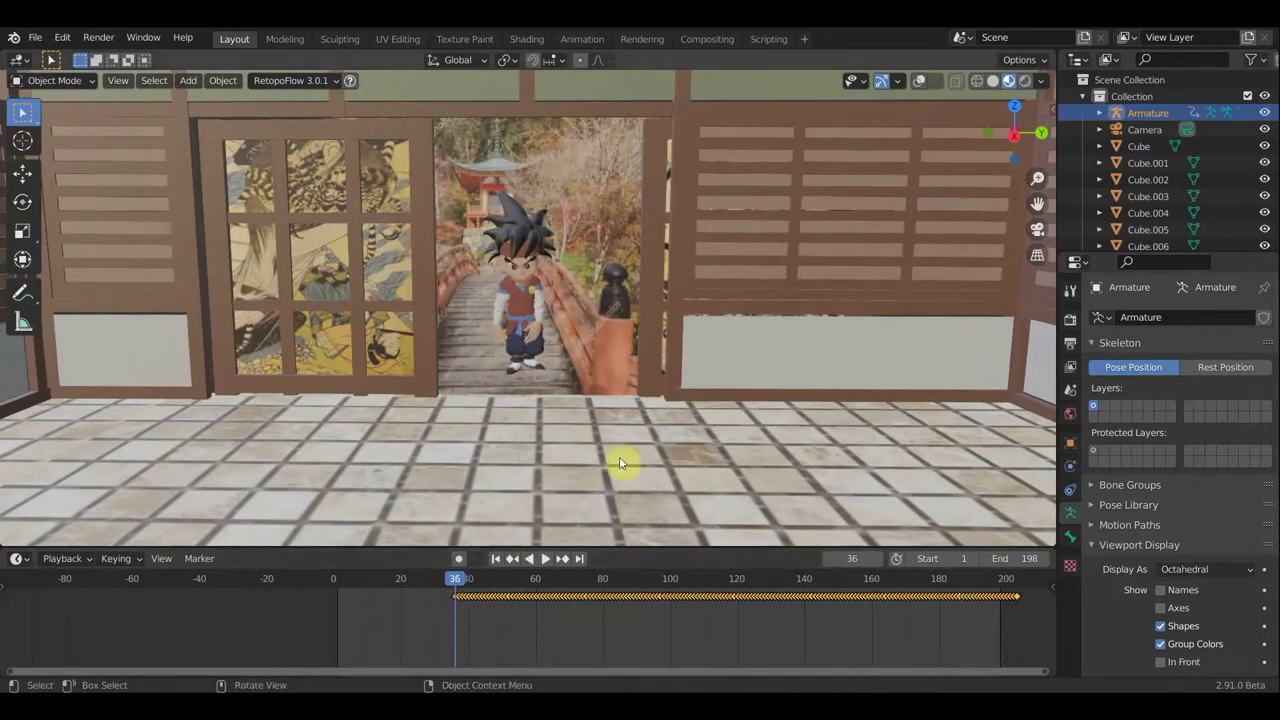
pyautogui.moveTo(686, 460)
pyautogui.mouseDown(button='middle')
pyautogui.moveTo(723, 463)
pyautogui.moveTo(569, 466)
pyautogui.moveTo(713, 453)
pyautogui.mouseUp(button='middle')
pyautogui.scroll(-3, 606, 466)
pyautogui.scroll(-2, 609, 465)
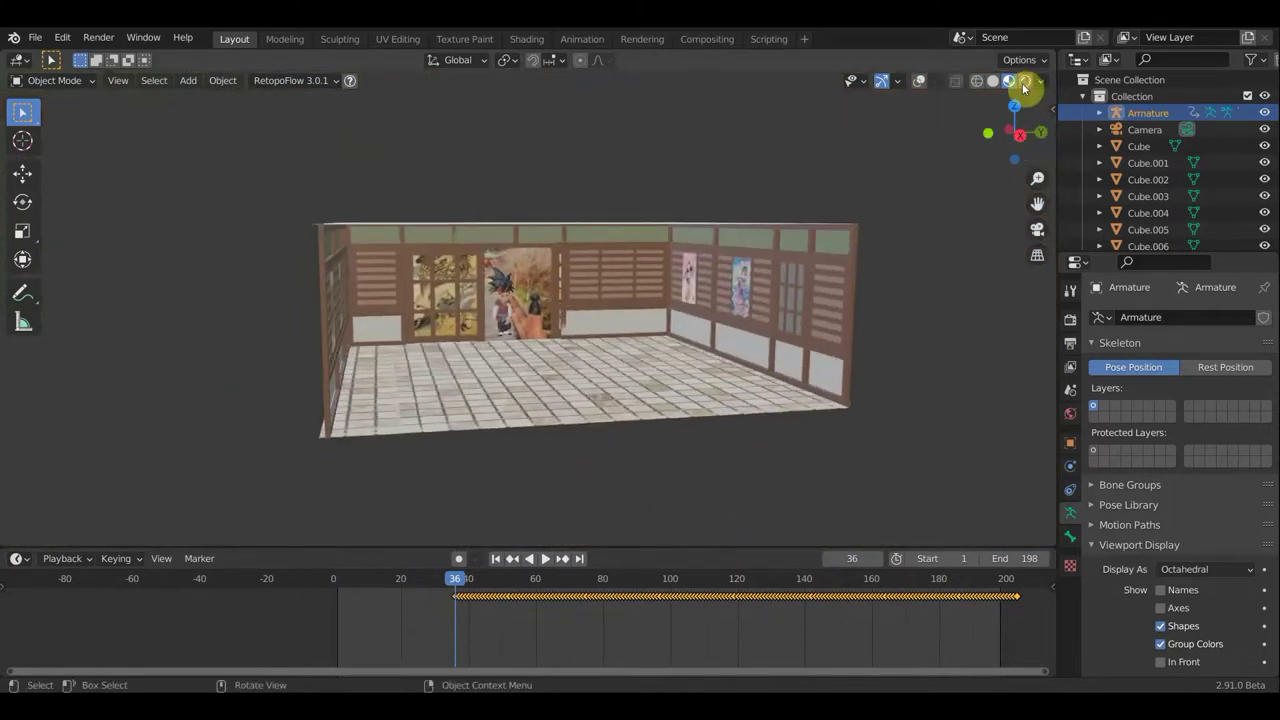
# Preview the animation in rendered shading through the camera, stopping at frame 78
pyautogui.click(1025, 81)
pyautogui.scroll(5, 755, 380)
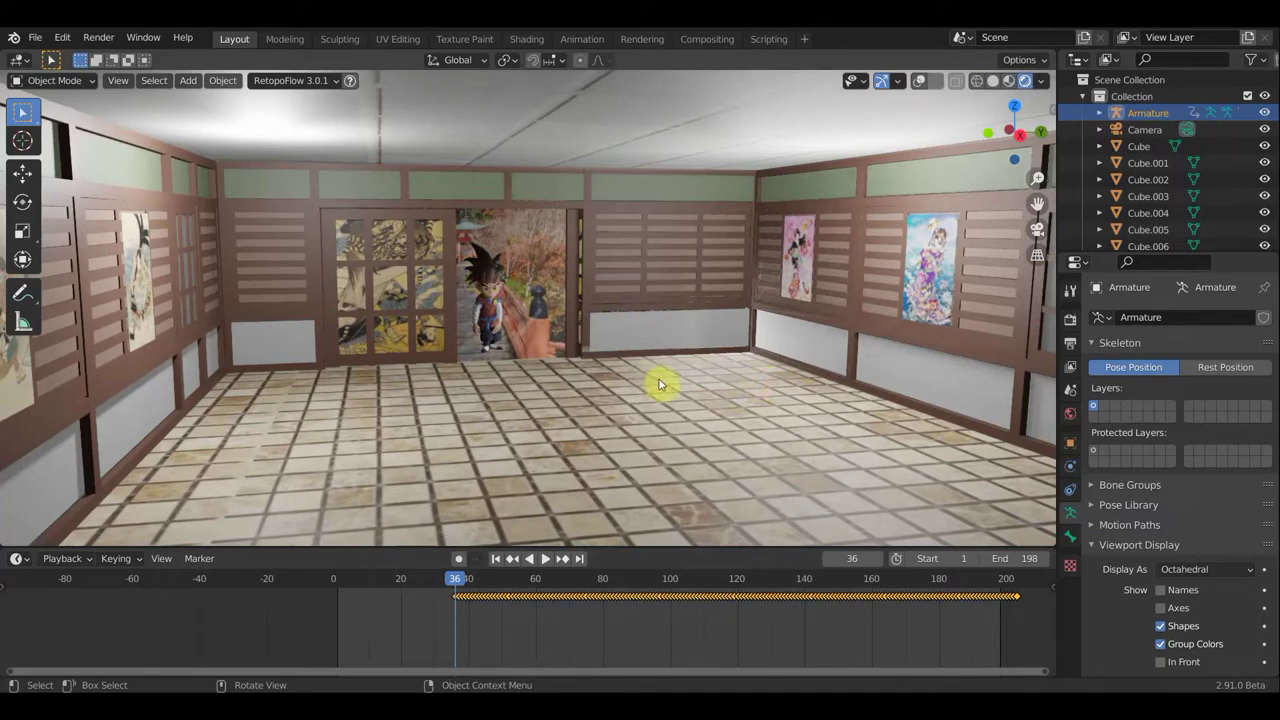
pyautogui.press('KP_0')
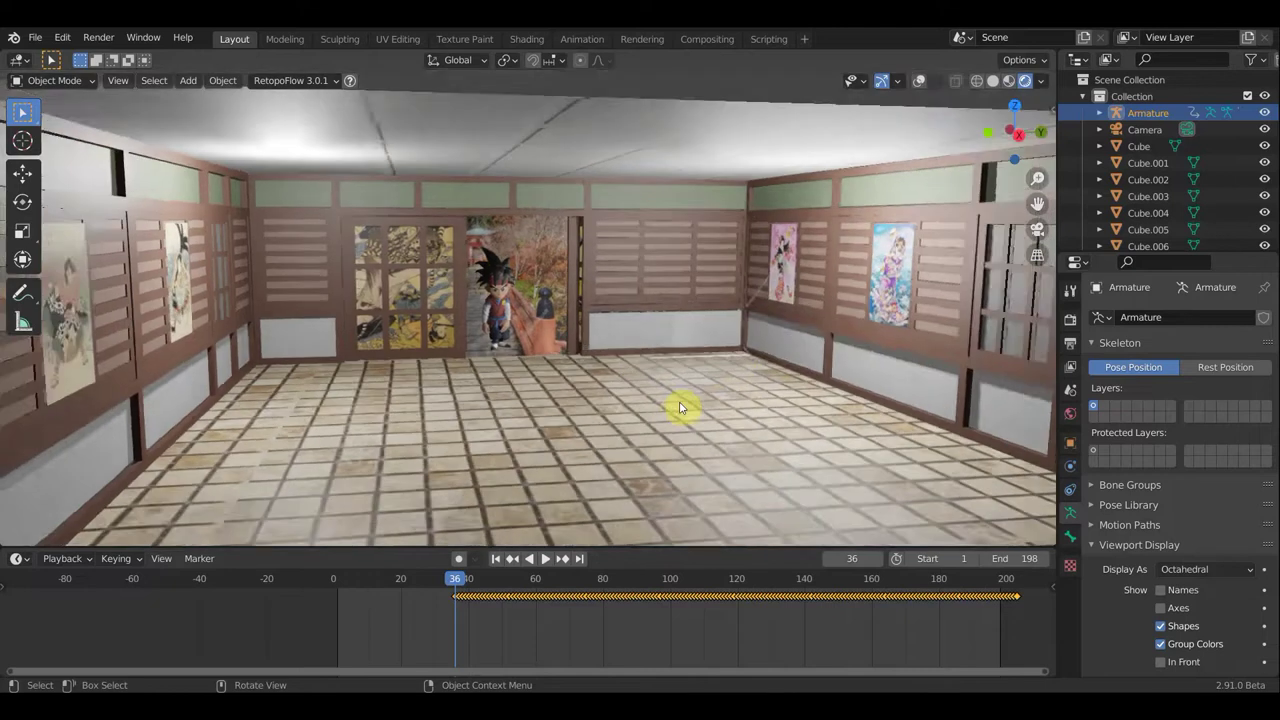
pyautogui.scroll(-3, 621, 383)
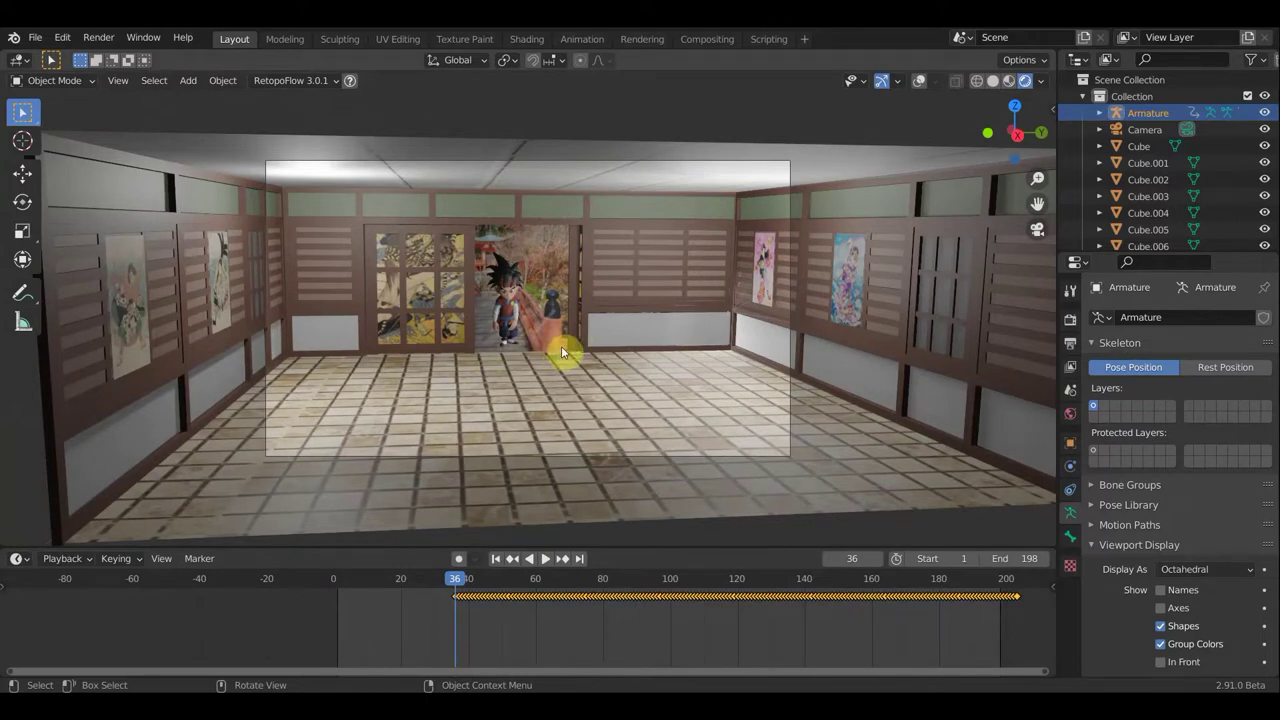
pyautogui.scroll(1, 561, 346)
pyautogui.scroll(1, 561, 346)
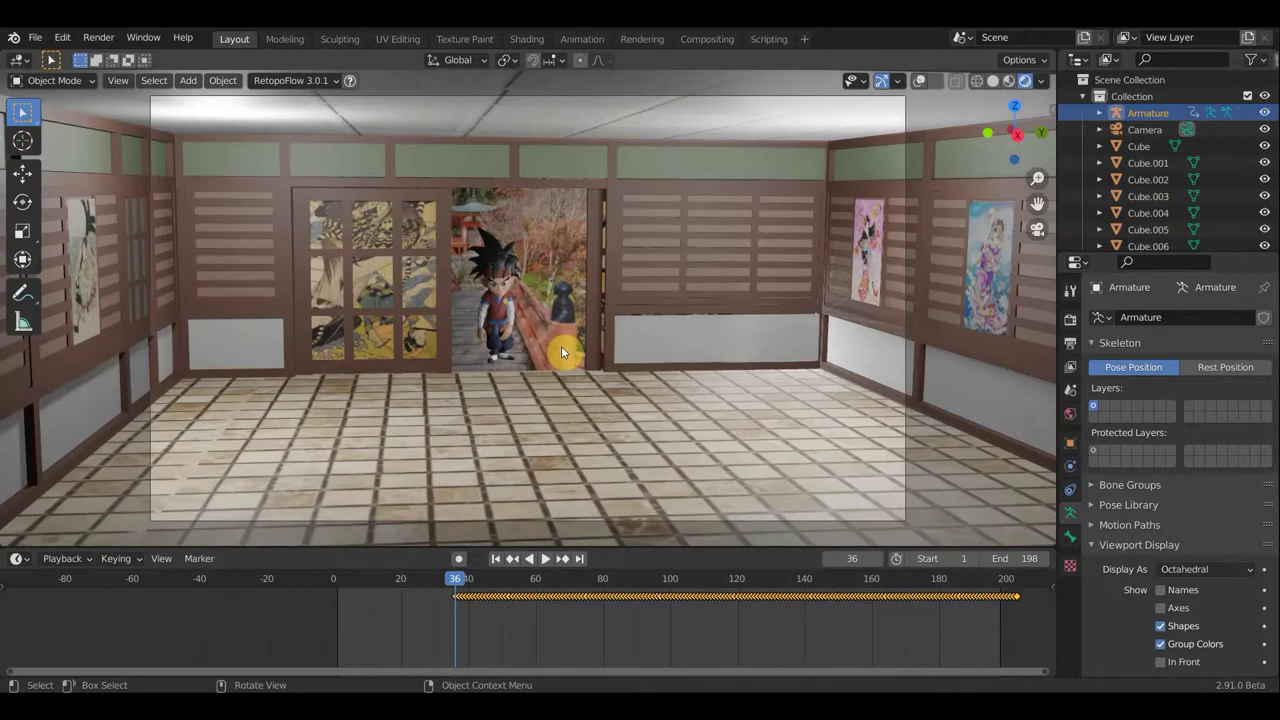
pyautogui.press('space')
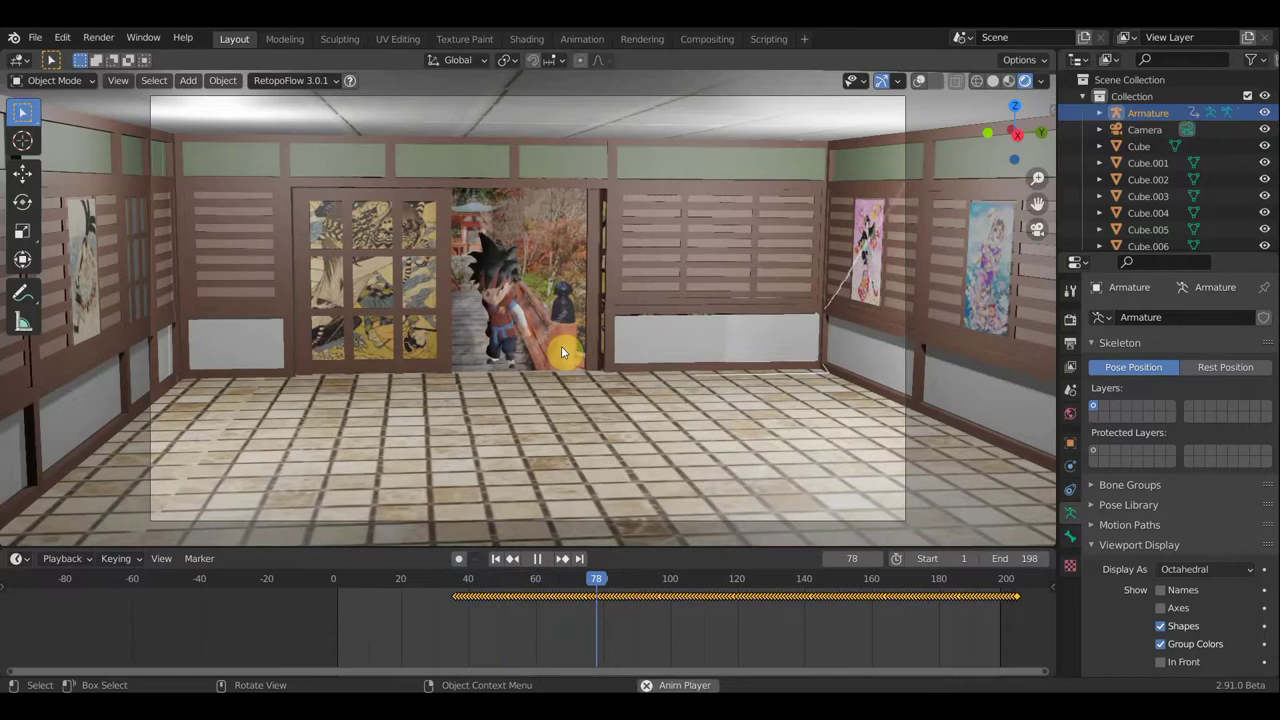
pyautogui.press('space')
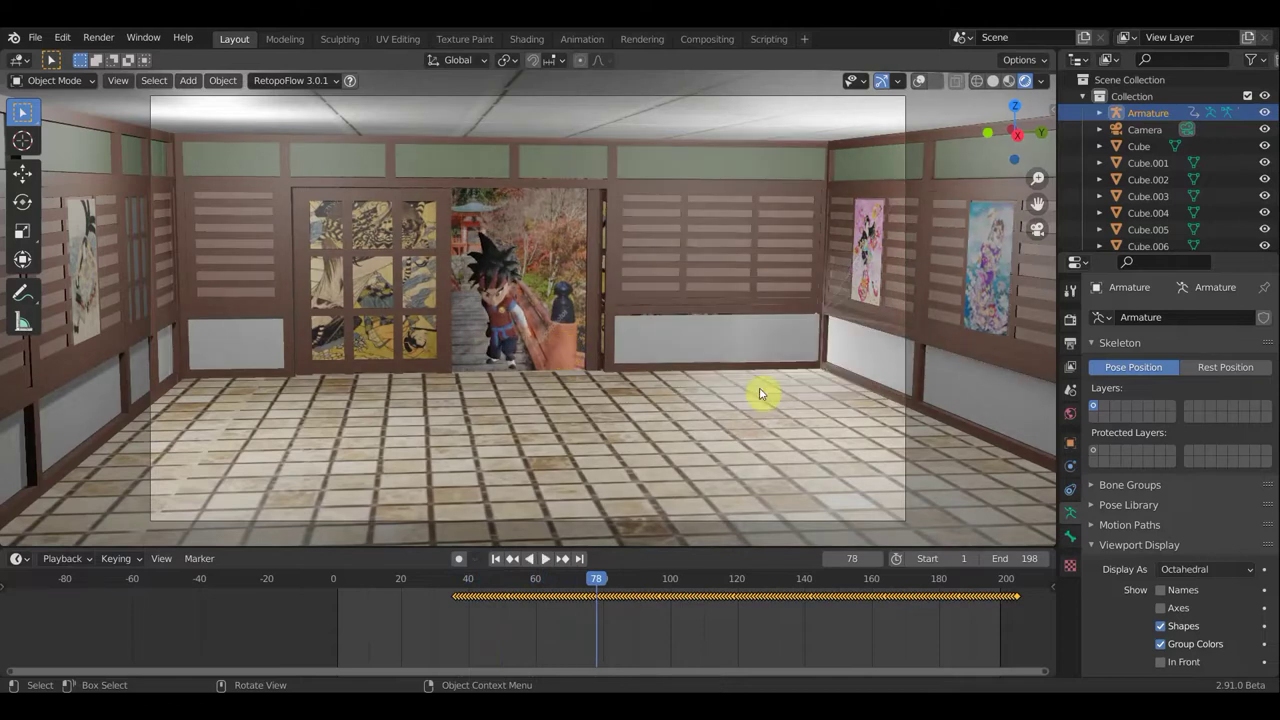
# Orbit and zoom around the doorway to inspect the rendered room and character
pyautogui.moveTo(758, 393); pyautogui.dragTo(771, 391, button='middle')
pyautogui.scroll(2, 729, 394)
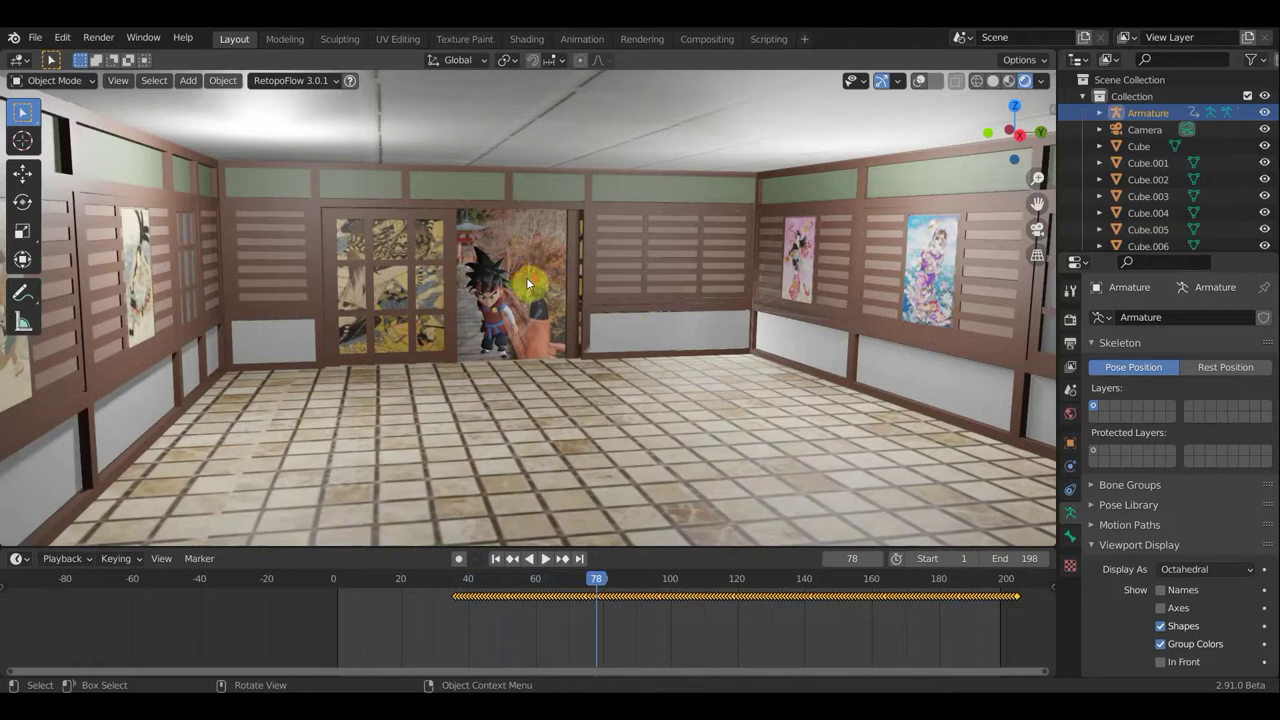
pyautogui.scroll(3, 526, 277)
pyautogui.scroll(2, 527, 283)
pyautogui.moveTo(527, 283)
pyautogui.mouseDown(button='middle')
pyautogui.moveTo(571, 288)
pyautogui.moveTo(508, 273)
pyautogui.mouseUp(button='middle')
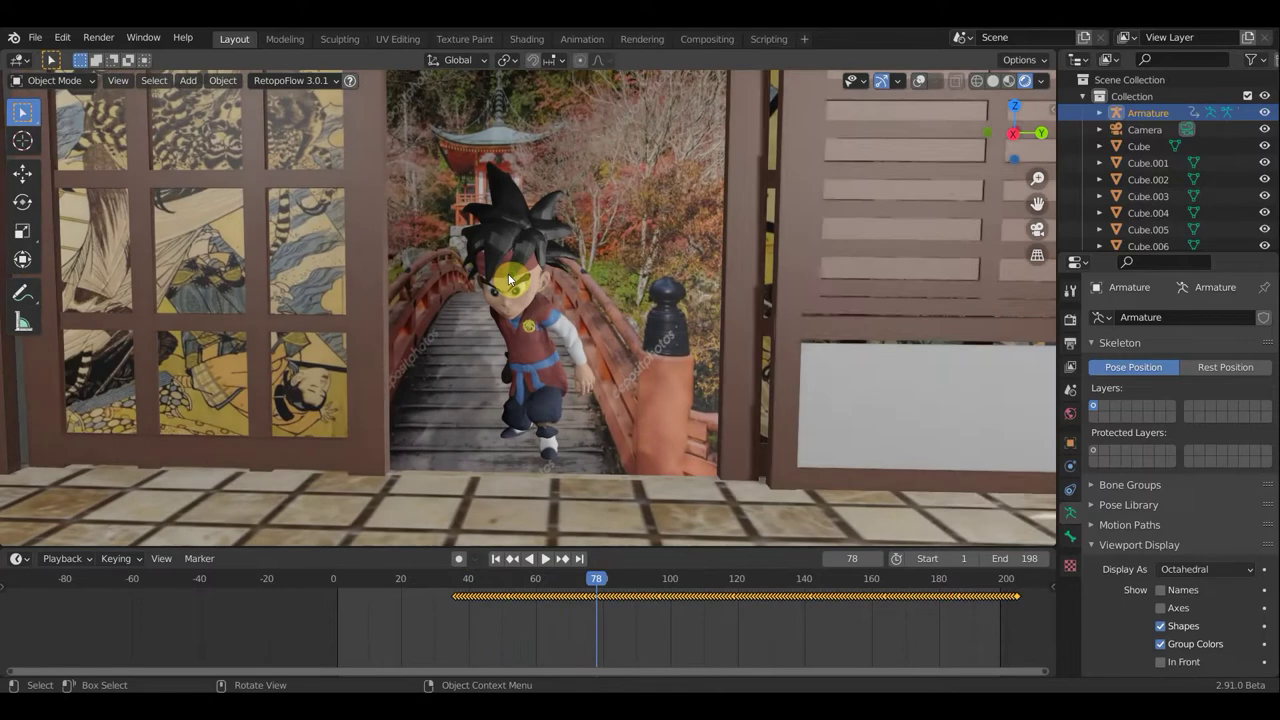
pyautogui.scroll(-2, 562, 288)
pyautogui.scroll(-2, 562, 288)
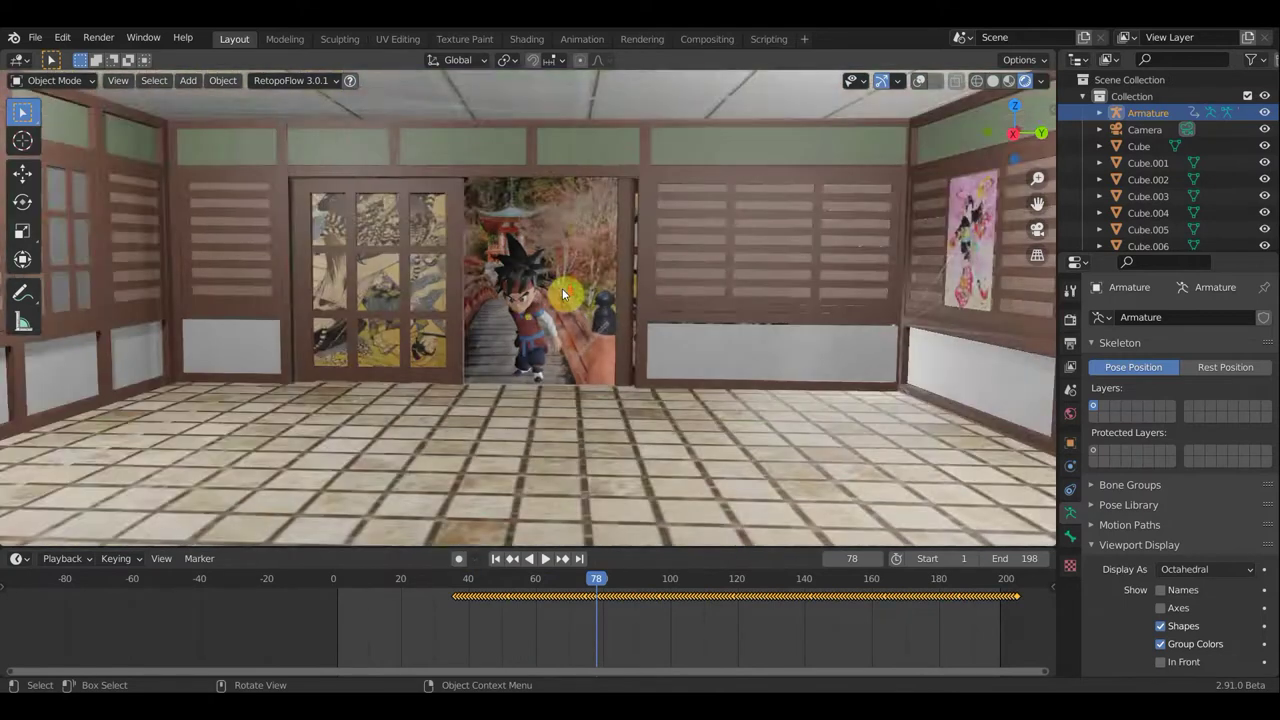
pyautogui.scroll(-2, 562, 288)
pyautogui.scroll(-2, 562, 288)
pyautogui.moveTo(564, 295); pyautogui.dragTo(633, 312, button='middle')
pyautogui.scroll(2, 625, 318)
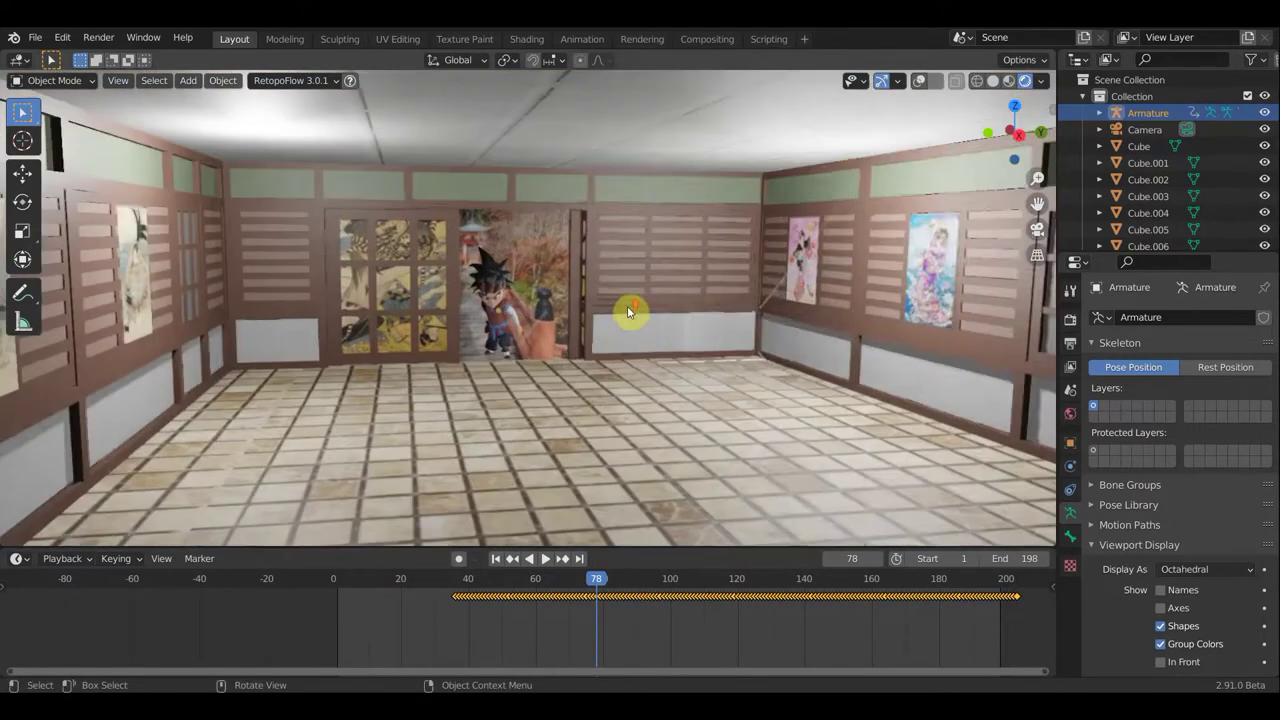
pyautogui.scroll(1, 629, 309)
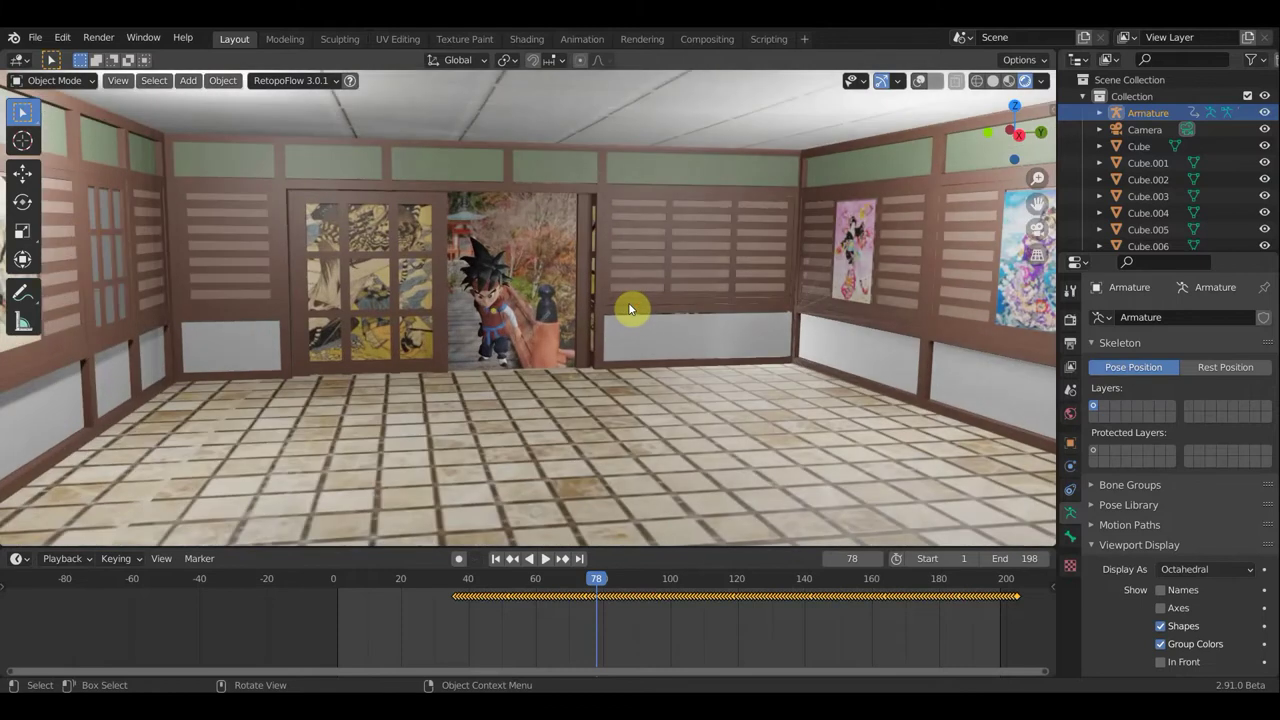